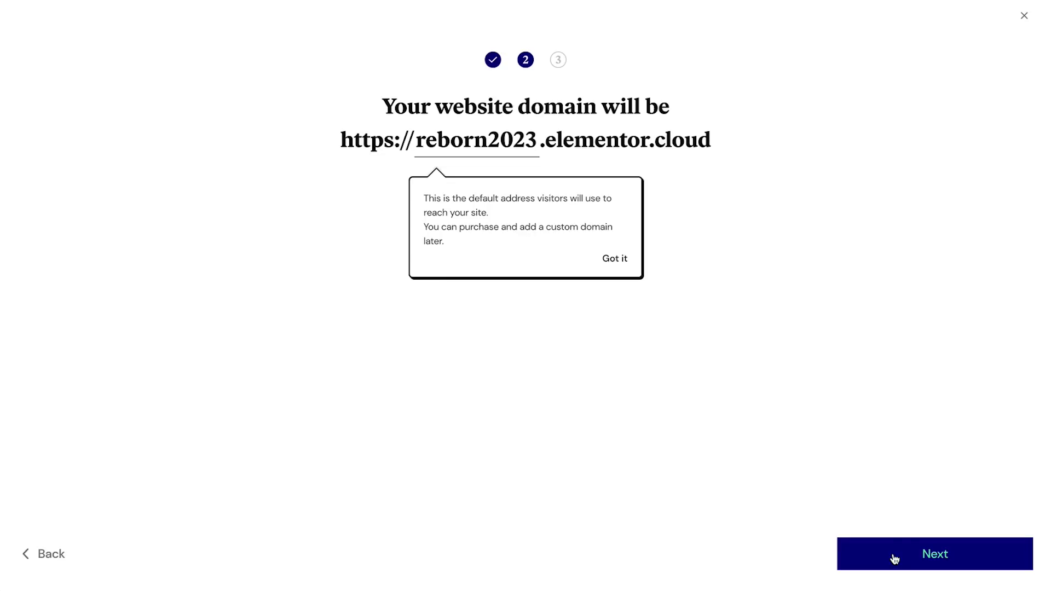
# Scroll down the domain step showing the default reborn2023.elementor.cloud address
pyautogui.scroll(-5, 194, 245)
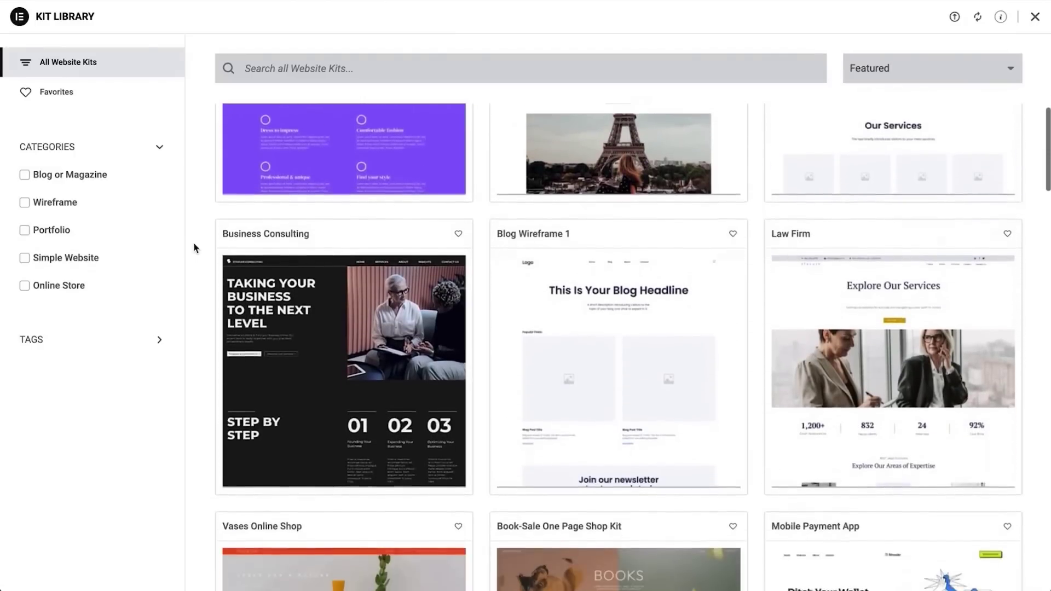
# Scroll the All Website Kits grid down to the Wedding Photographer kit card
pyautogui.scroll(-6, 194, 245)
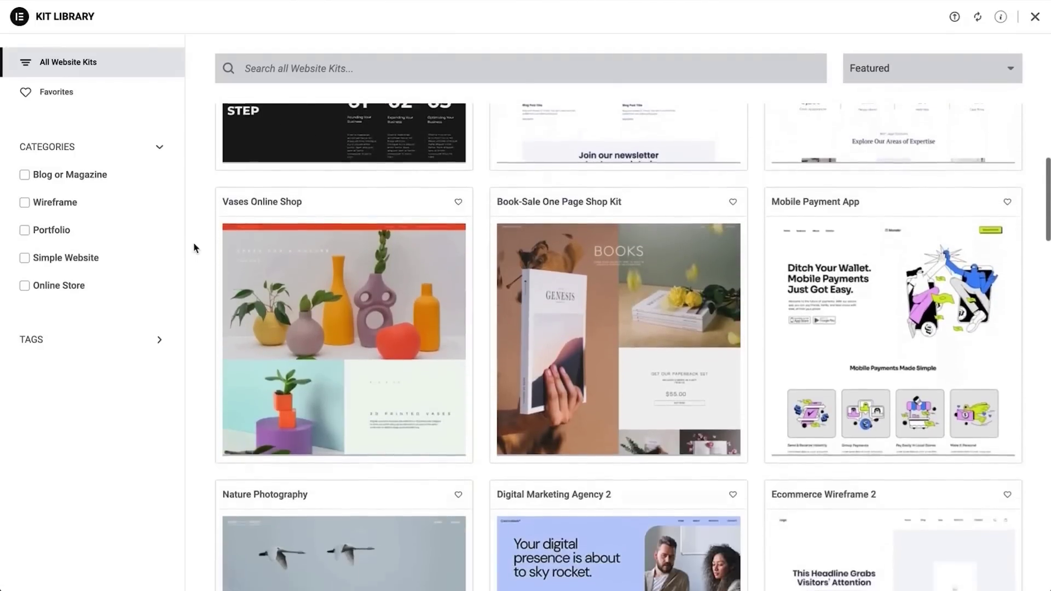
pyautogui.scroll(-6, 195, 247)
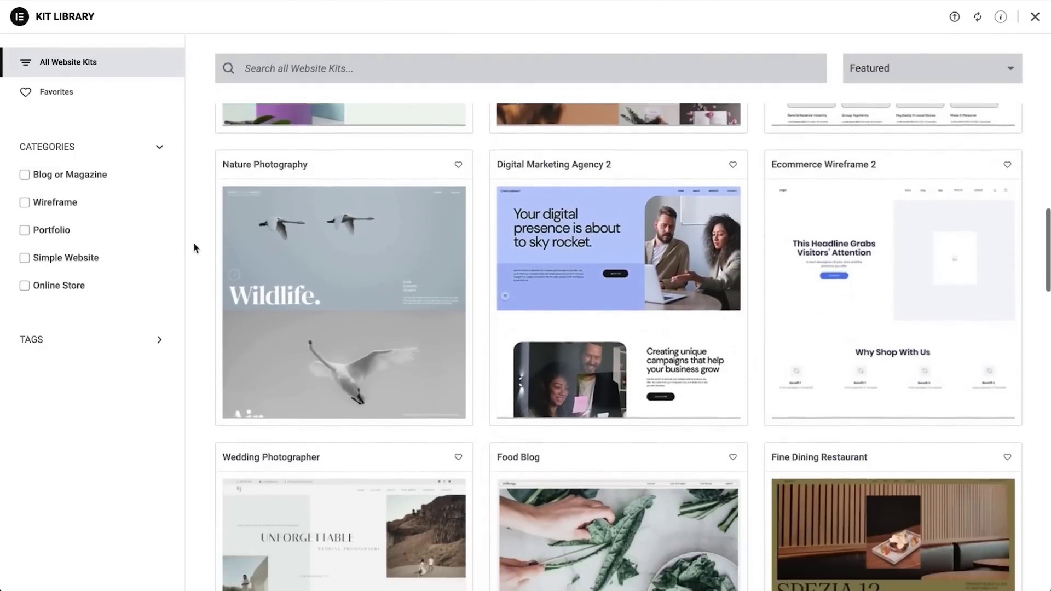
pyautogui.scroll(-4, 194, 246)
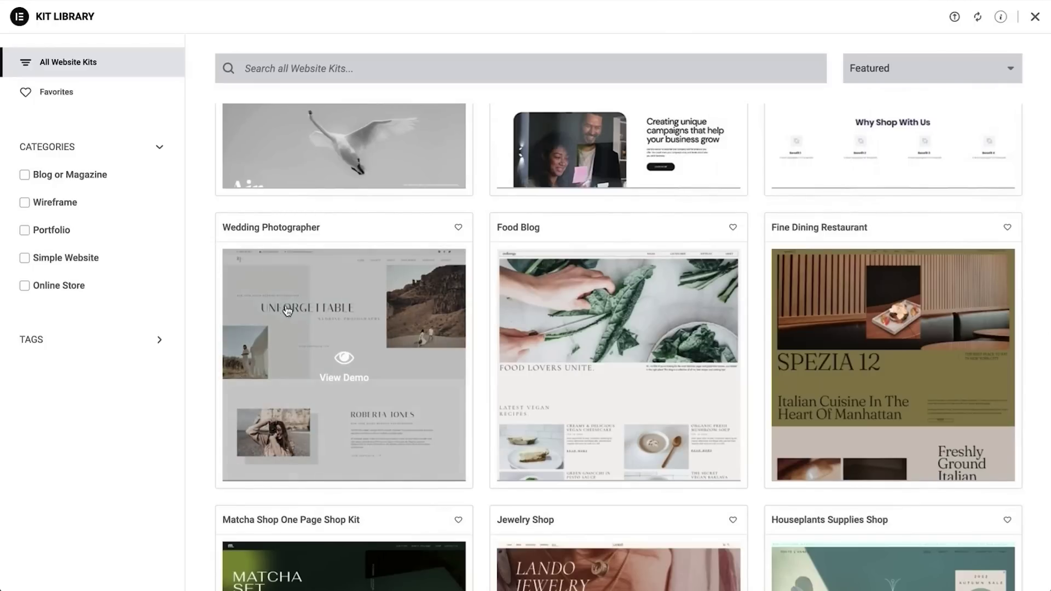
# Open the Wedding Photographer demo and scroll through its desktop preview
pyautogui.click(342, 360)
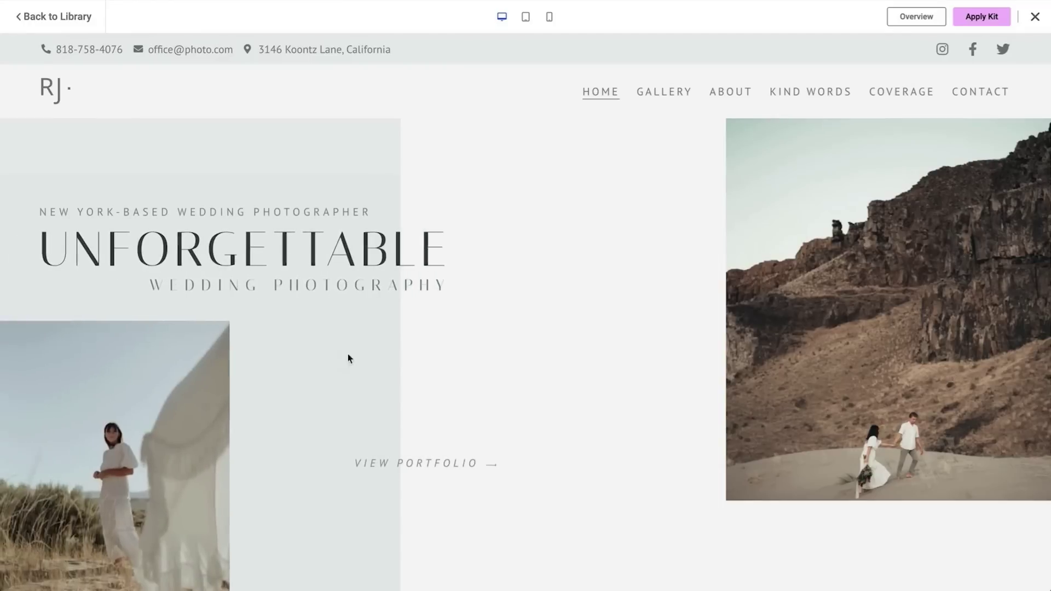
pyautogui.scroll(-20, 619, 184)
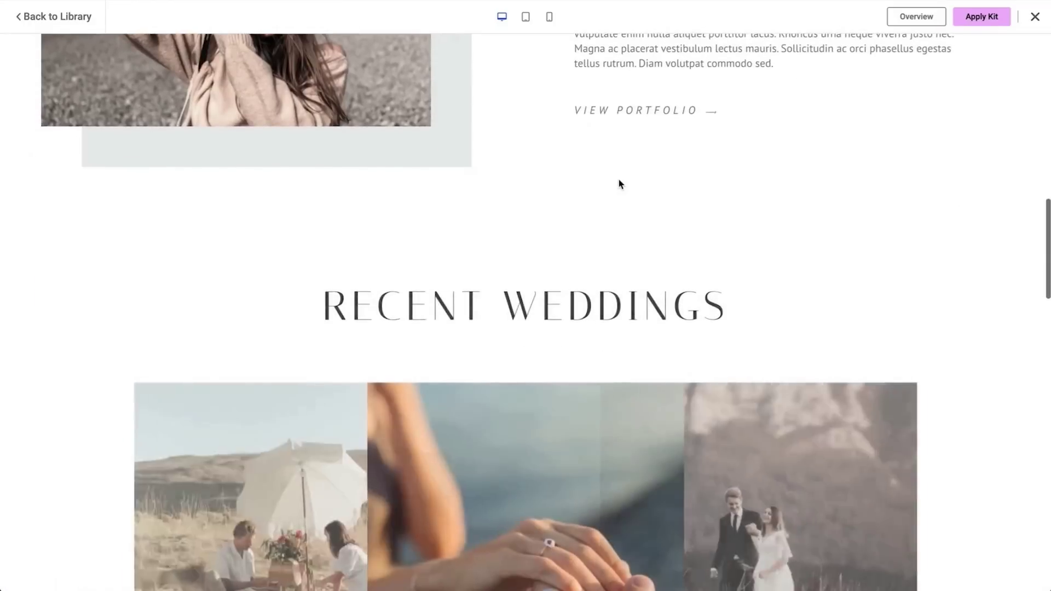
pyautogui.scroll(-15, 619, 181)
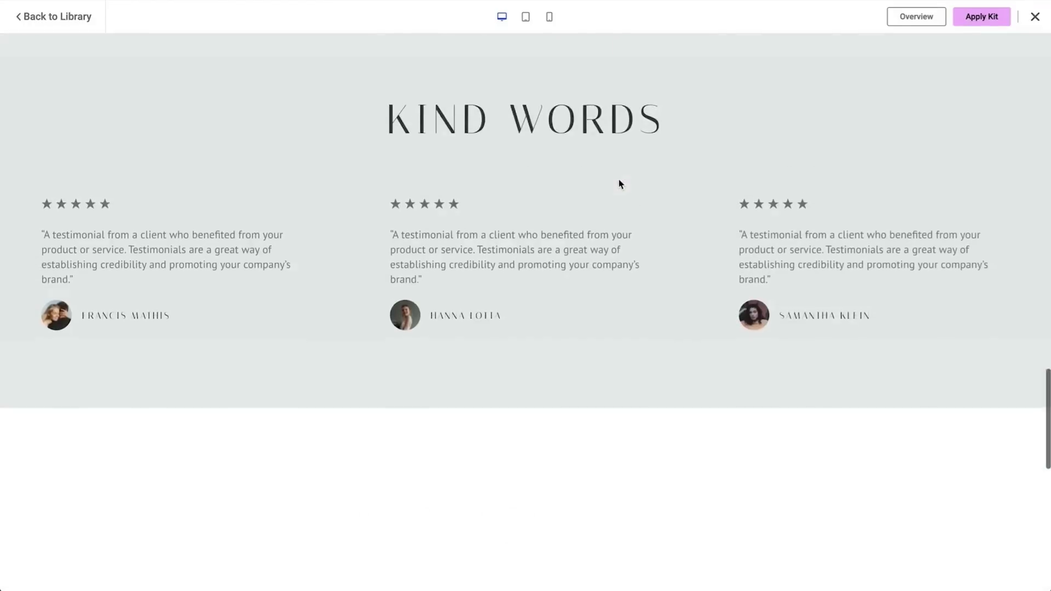
pyautogui.scroll(20, 620, 183)
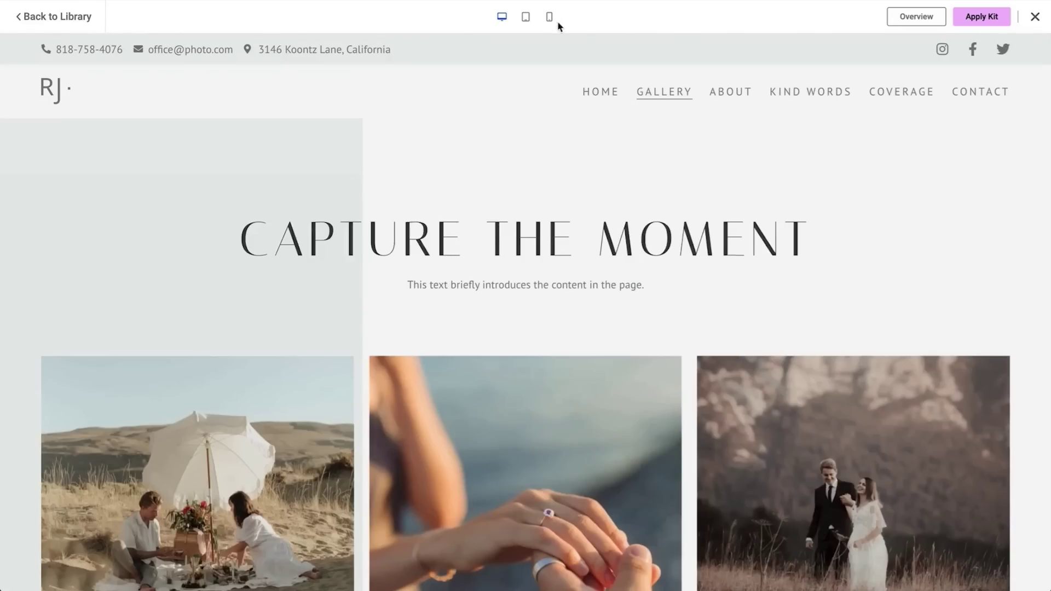
# Check the kit's mobile layout, then apply the entire Wedding Photographer kit with Apply All
pyautogui.click(550, 17)
pyautogui.scroll(-10, 505, 378)
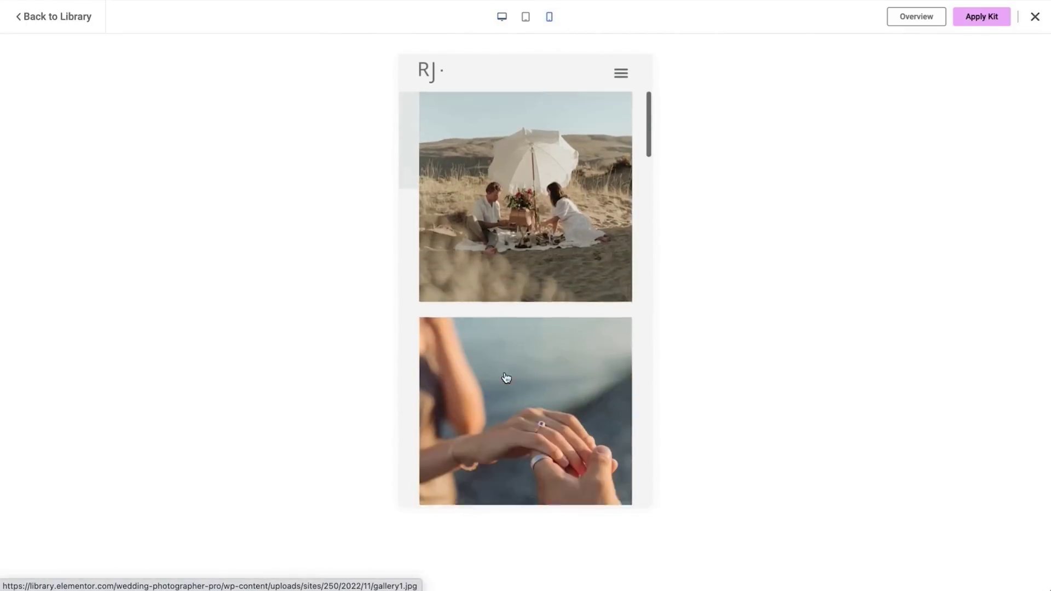
pyautogui.scroll(-10, 504, 378)
pyautogui.scroll(15, 548, 328)
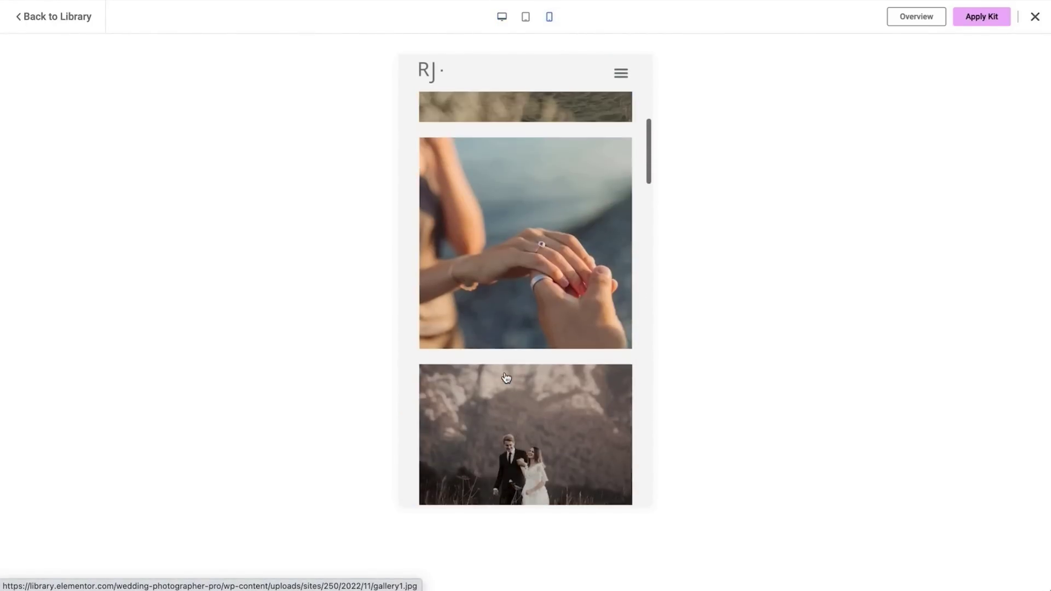
pyautogui.click(981, 21)
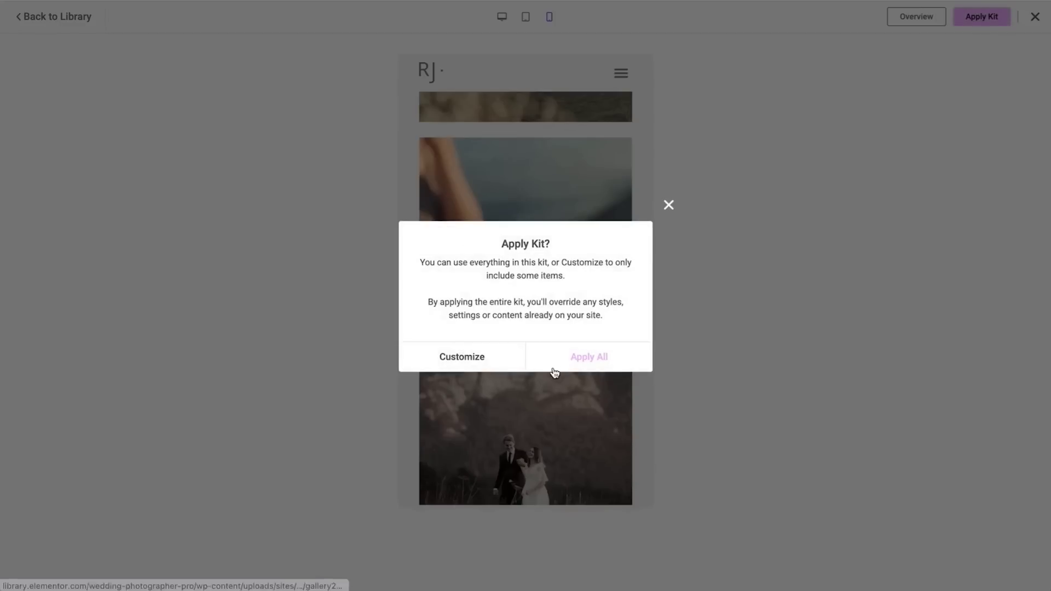
pyautogui.click(565, 368)
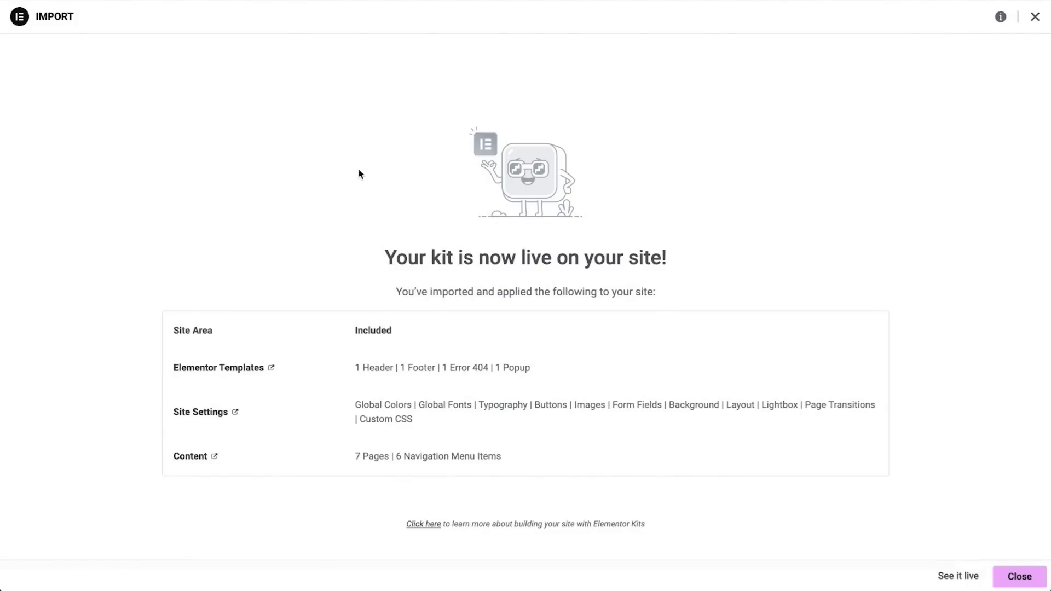
# Open the live site and scroll through the imported wedding home page
pyautogui.click(947, 578)
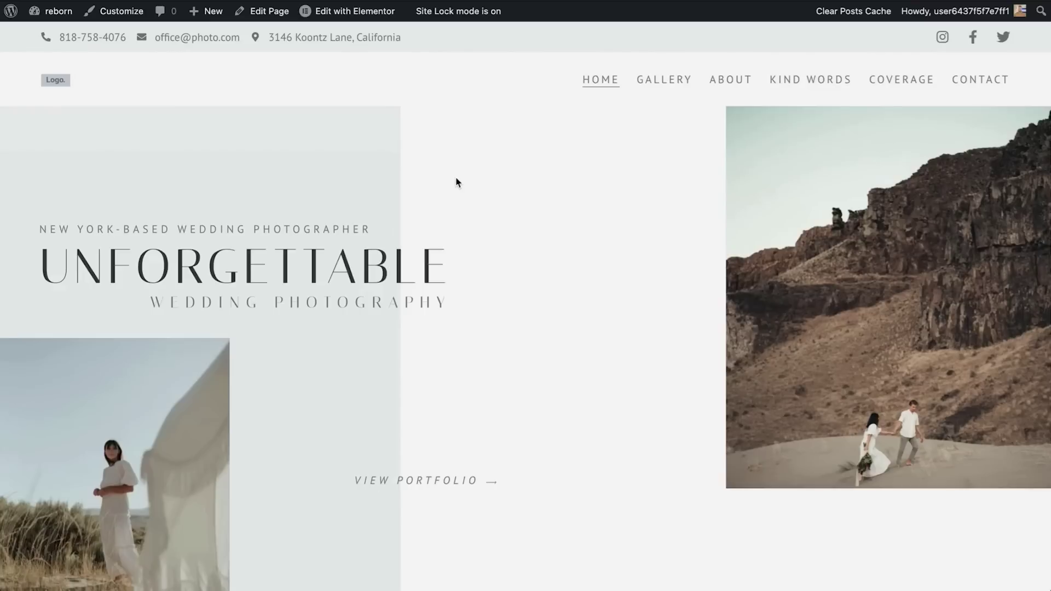
pyautogui.scroll(-10, 457, 182)
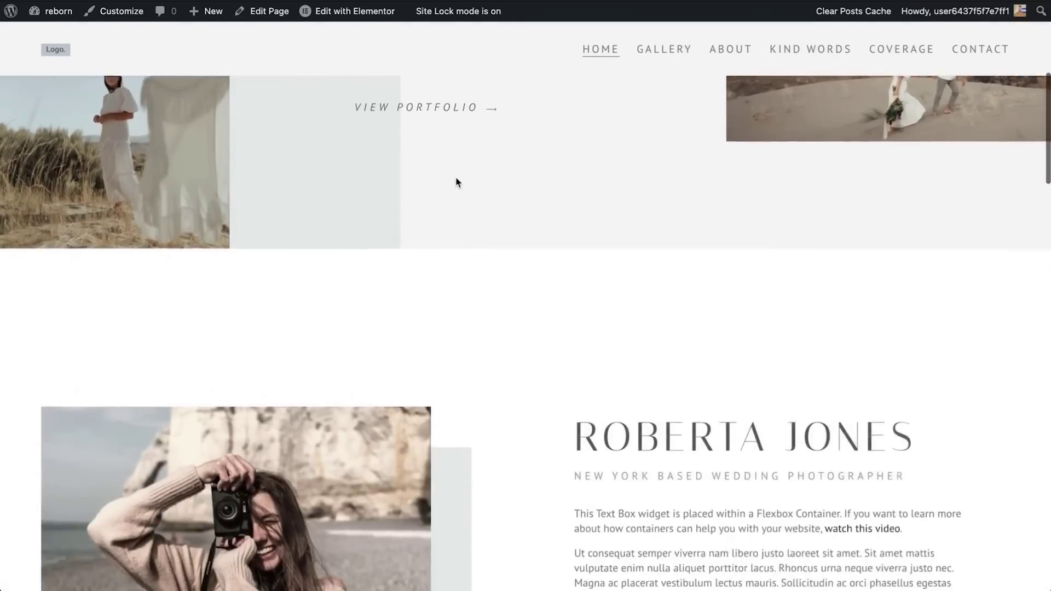
pyautogui.scroll(-10, 457, 182)
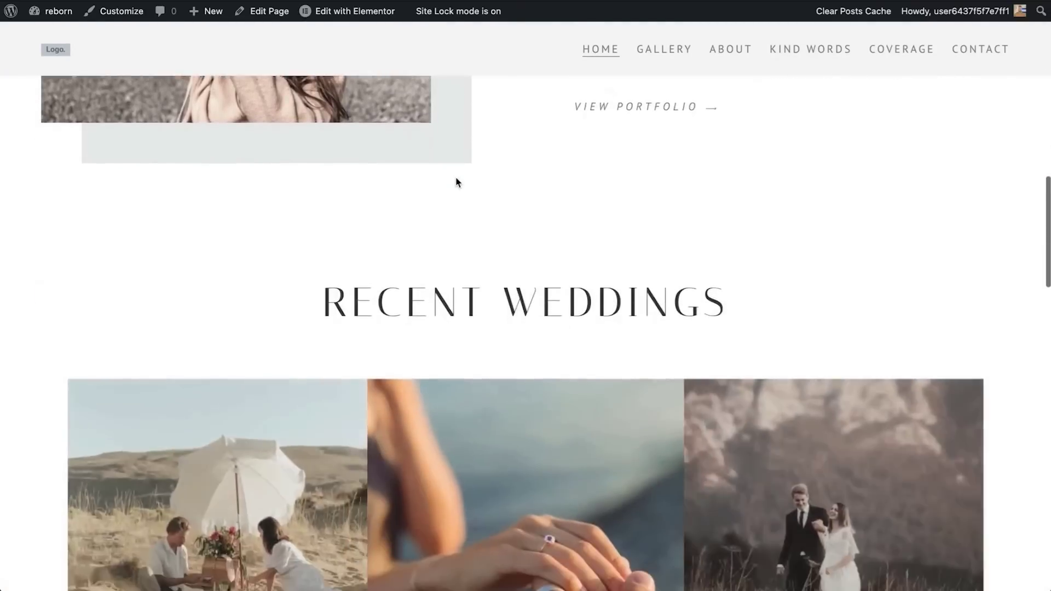
pyautogui.scroll(-10, 457, 180)
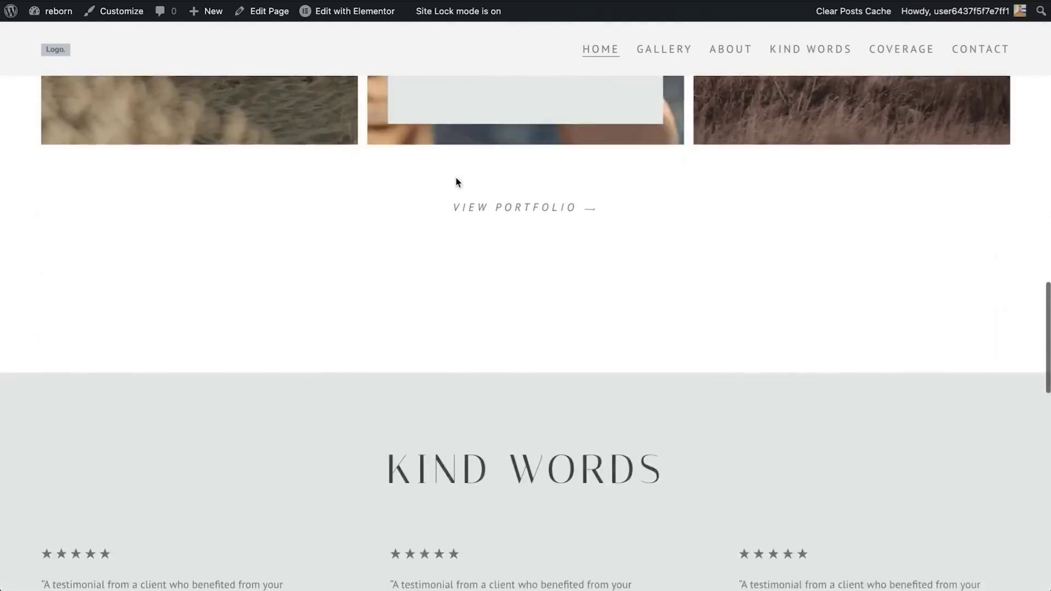
pyautogui.scroll(-5, 459, 182)
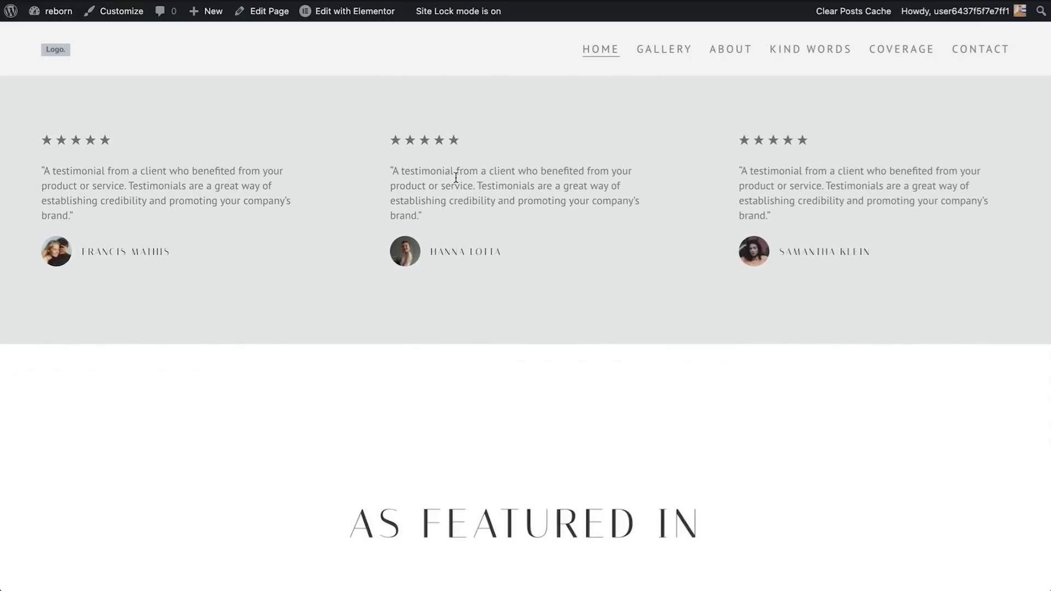
pyautogui.scroll(-6, 457, 180)
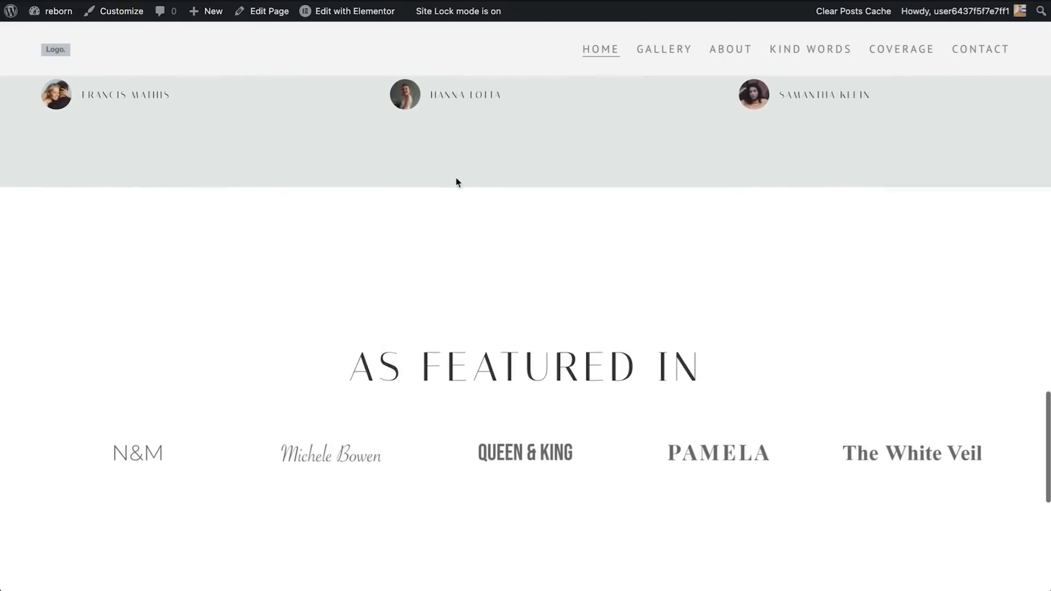
pyautogui.scroll(-2, 457, 182)
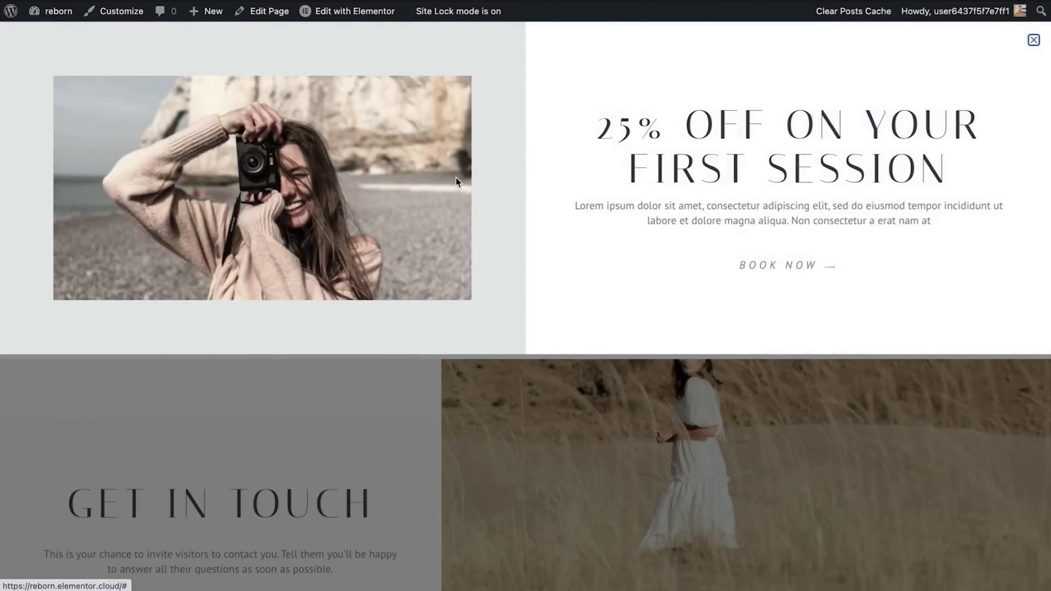
# Close the 25% OFF popup and go to the site's admin Dashboard
pyautogui.click(1033, 41)
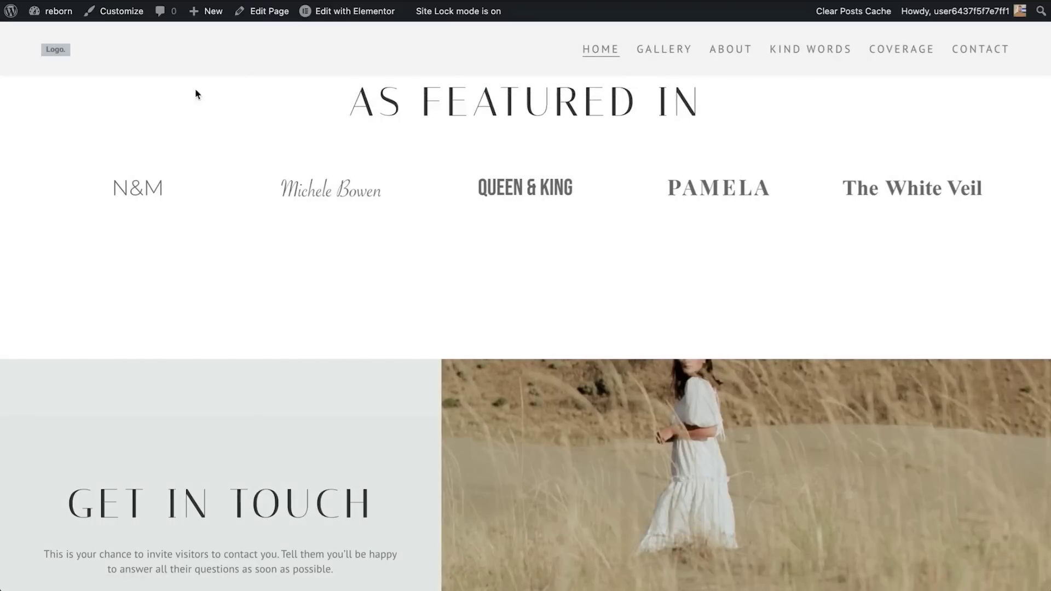
pyautogui.moveTo(60, 12)
pyautogui.click(65, 36)
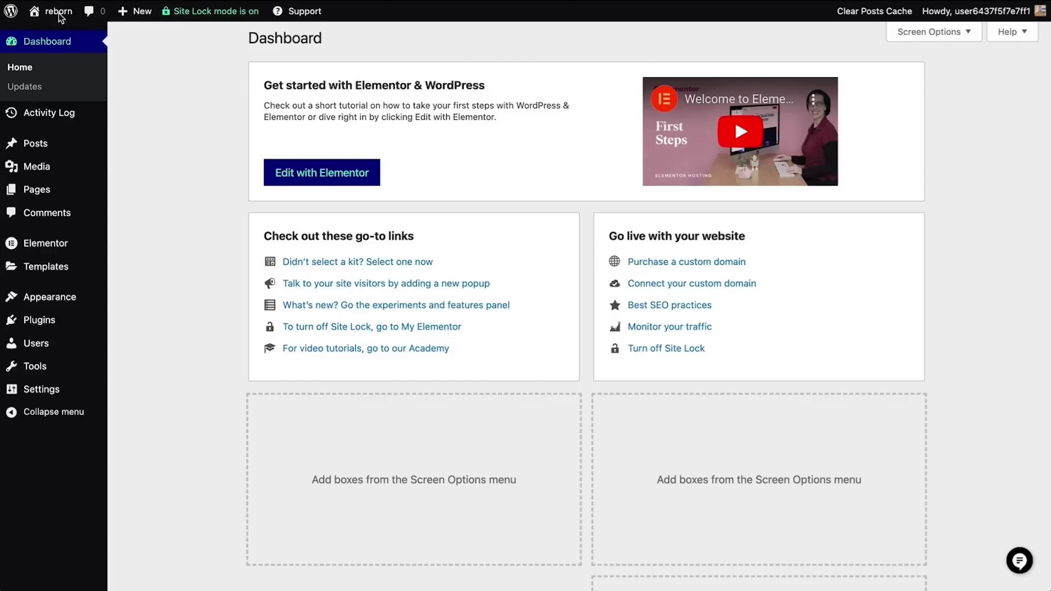
# Visit the front end, look over the admin bar and sidebar menus, and open the Media Library
pyautogui.moveTo(59, 13)
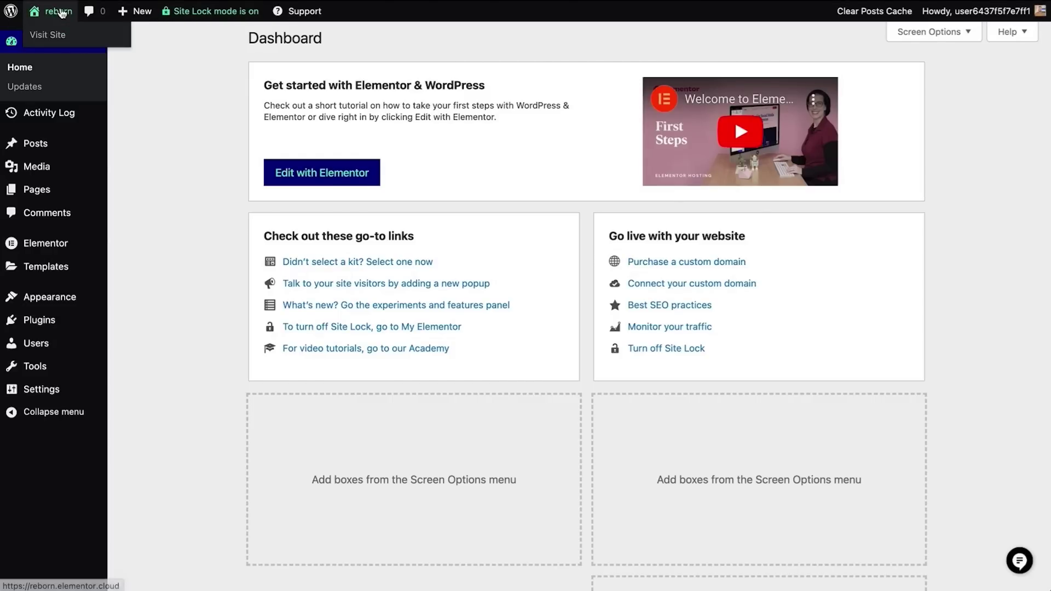
pyautogui.click(61, 37)
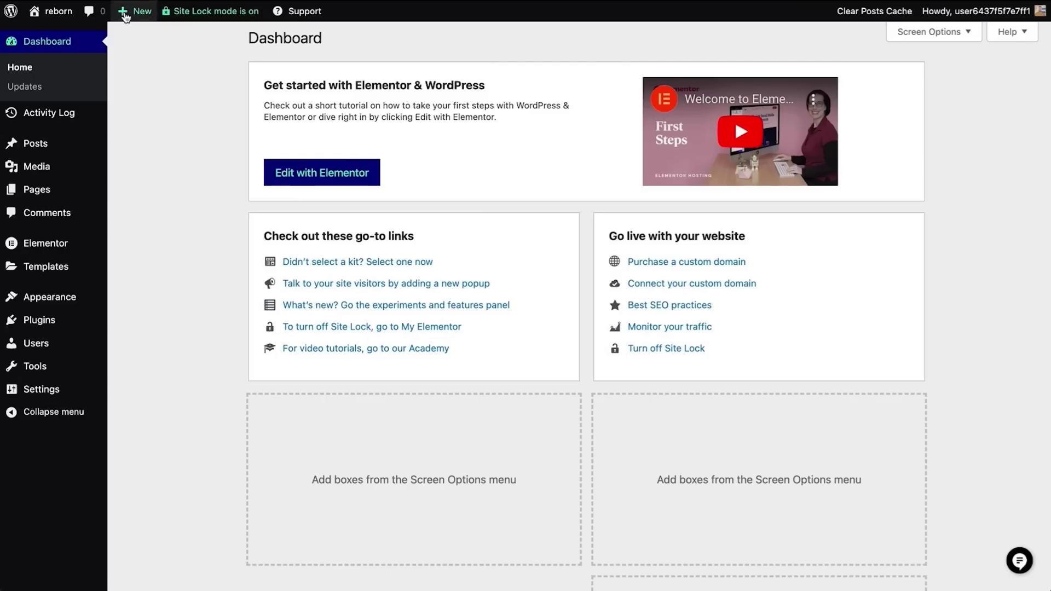
pyautogui.moveTo(129, 13)
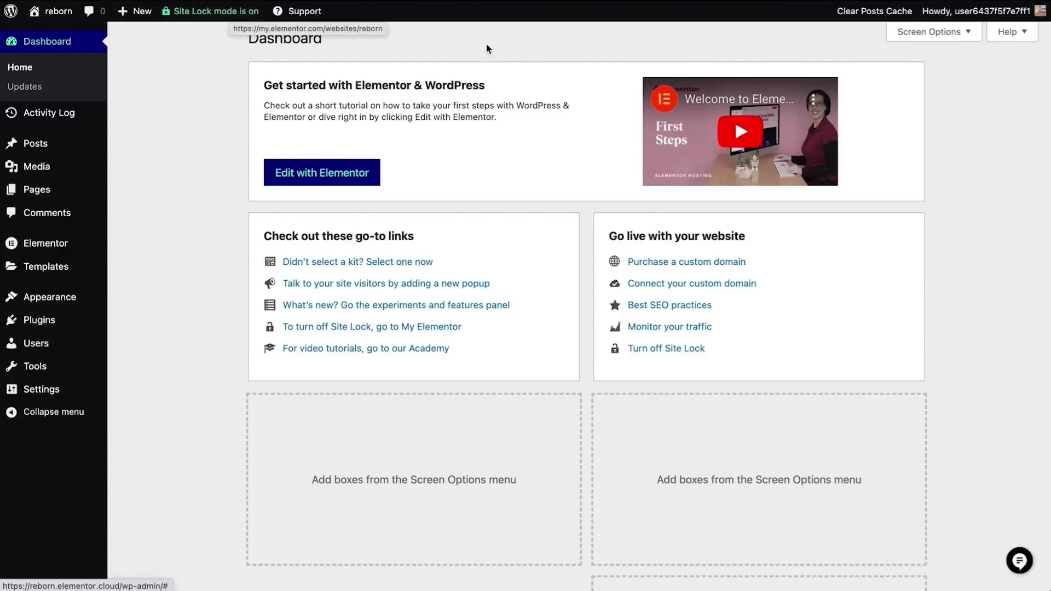
pyautogui.moveTo(953, 19)
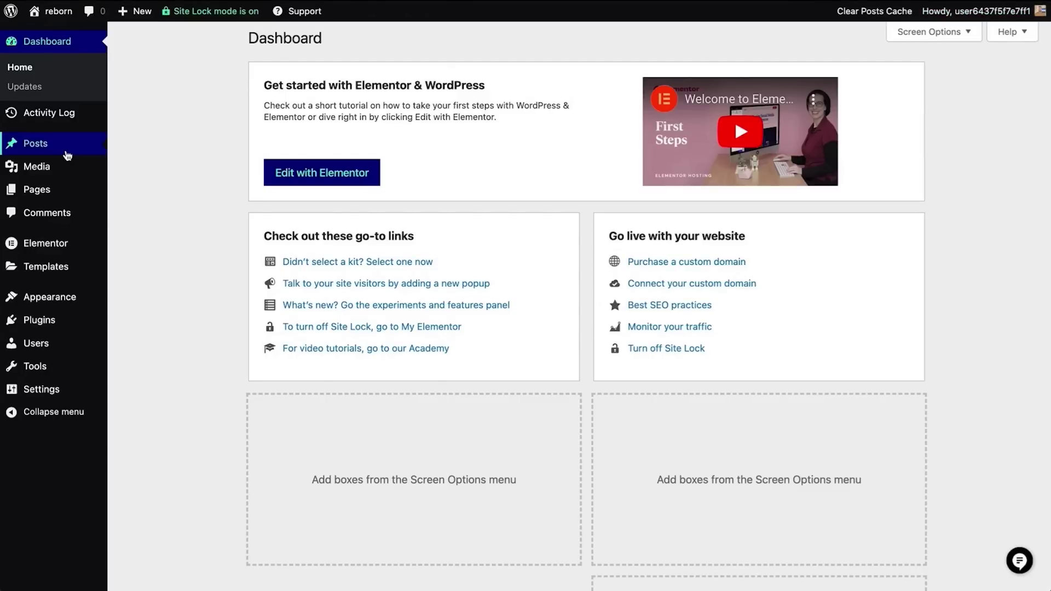
pyautogui.moveTo(65, 153)
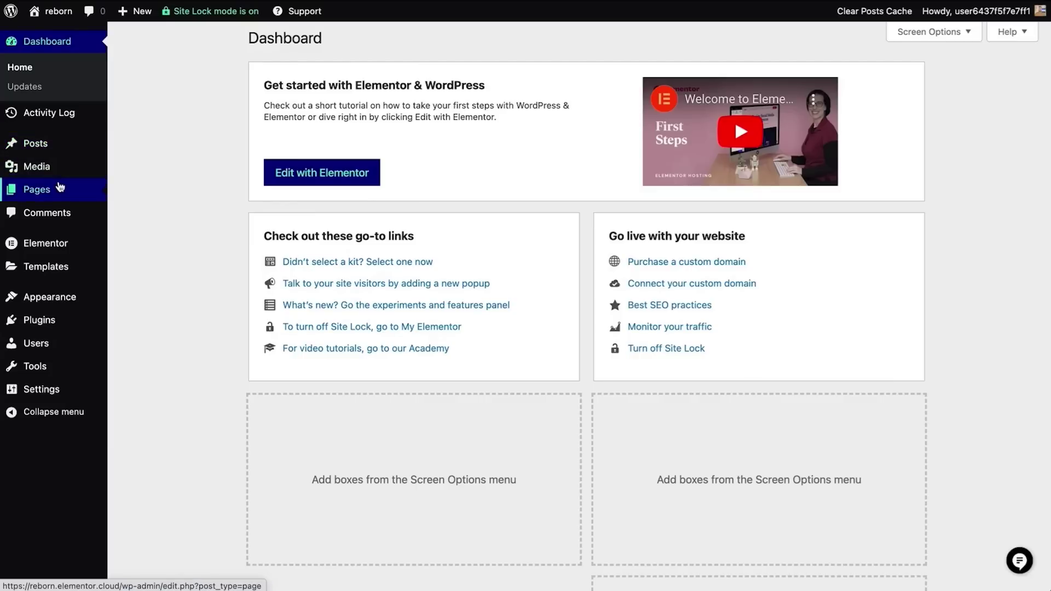
pyautogui.moveTo(61, 176)
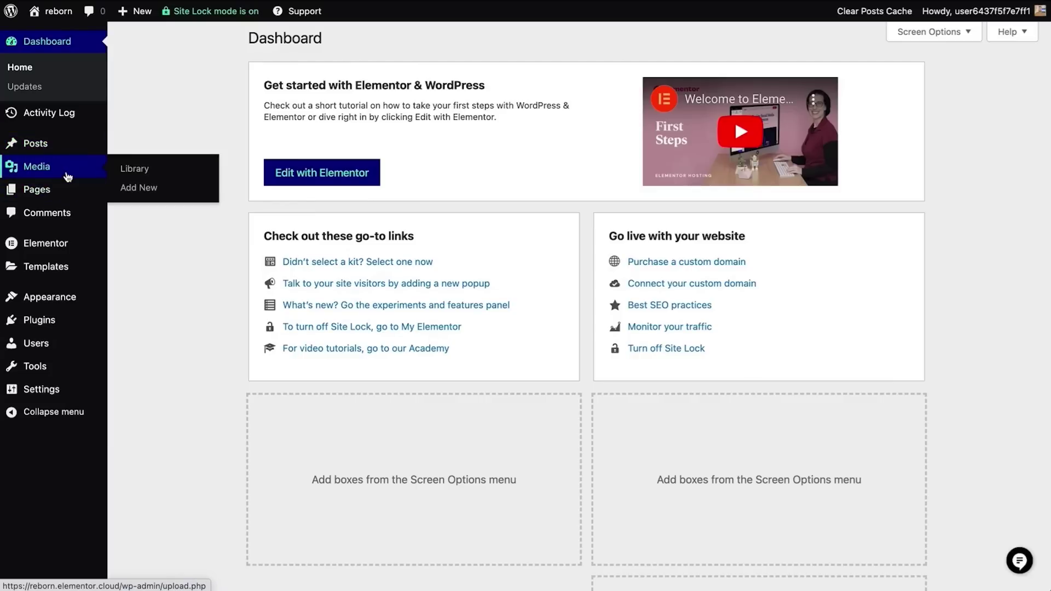
pyautogui.click(126, 176)
pyautogui.moveTo(46, 189)
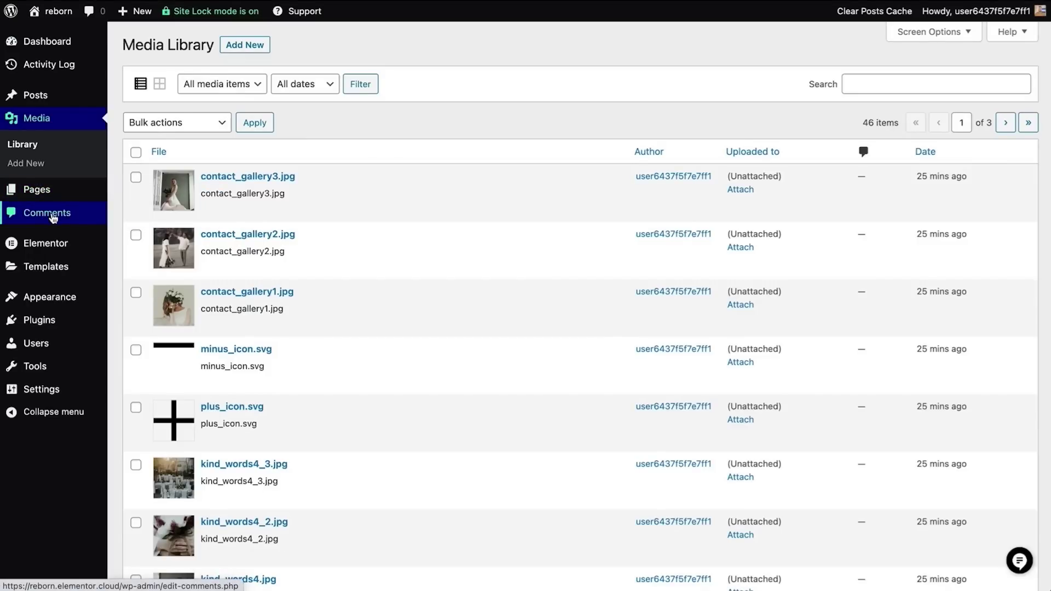
# Look through the admin sidebar flyouts and open Pages > All Pages
pyautogui.moveTo(48, 243)
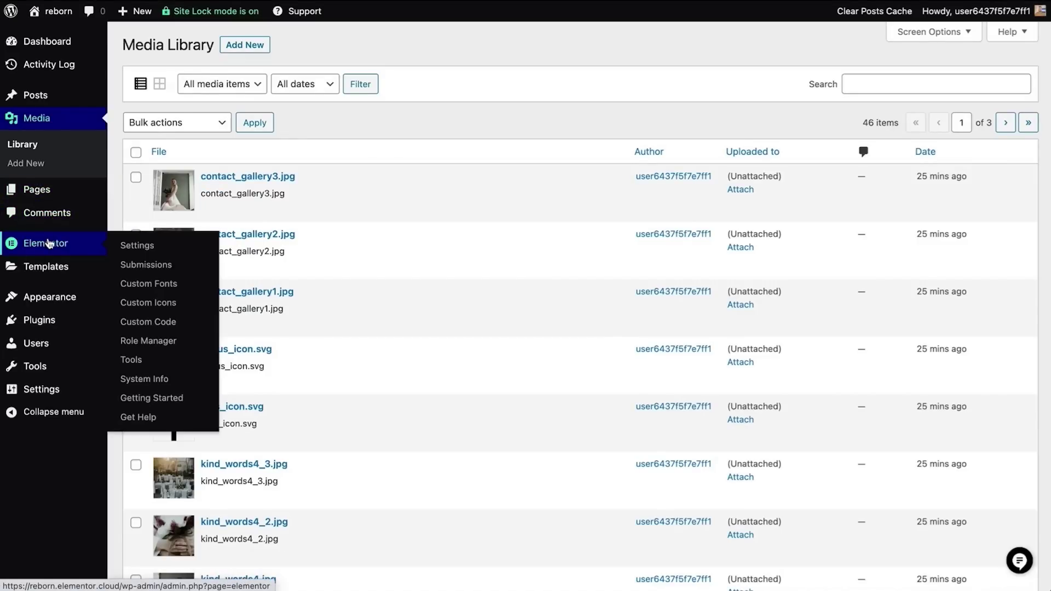
pyautogui.moveTo(39, 278)
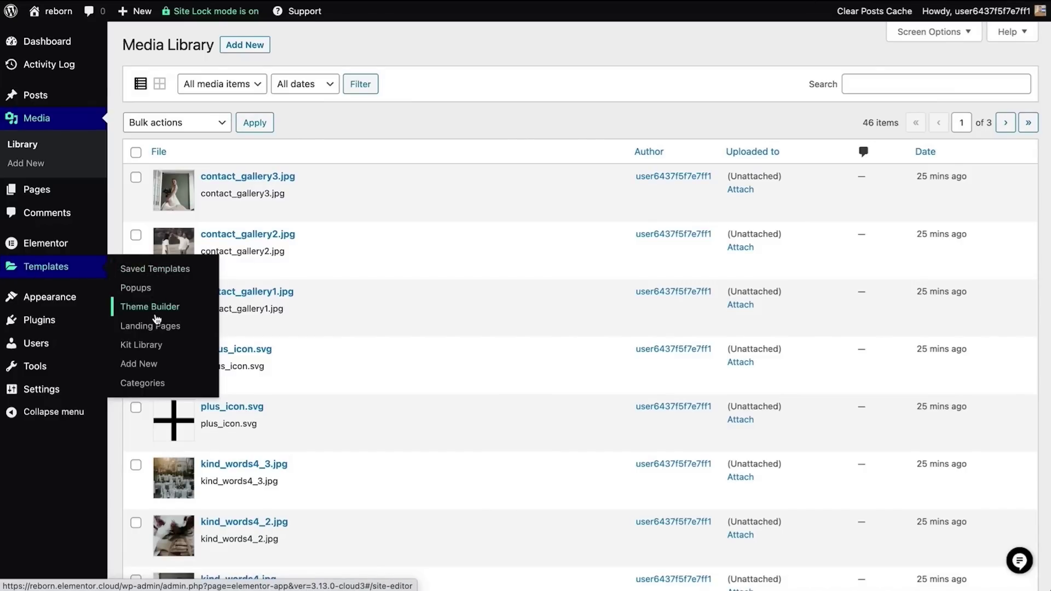
pyautogui.moveTo(72, 307)
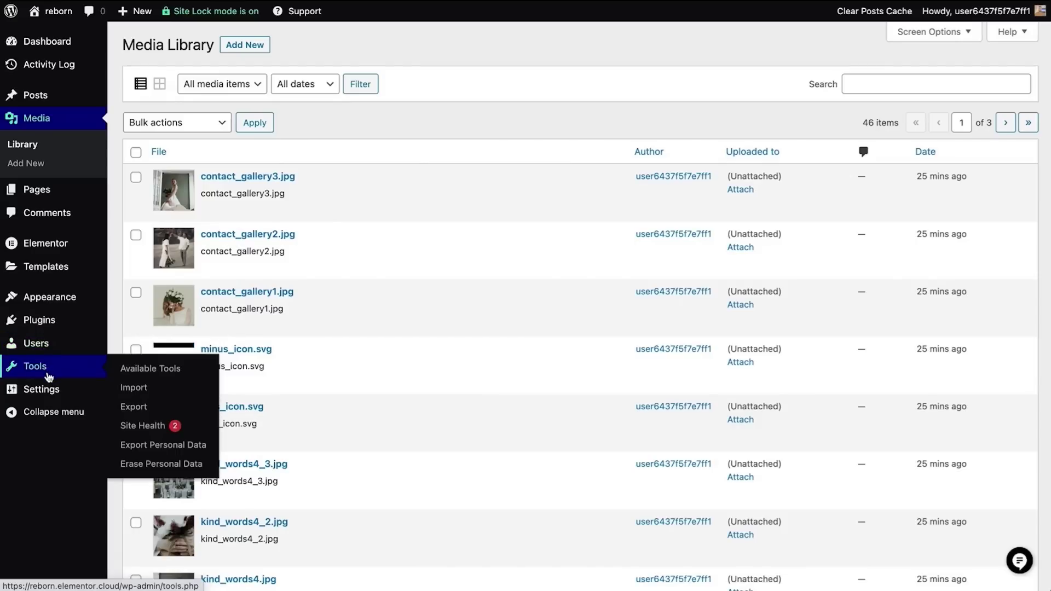
pyautogui.moveTo(51, 390)
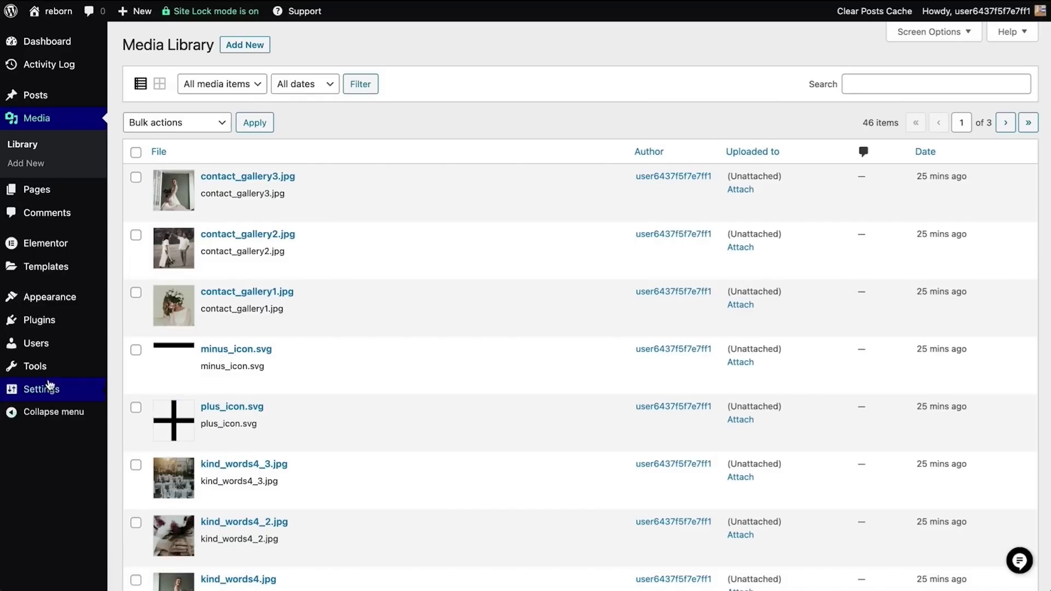
pyautogui.click(147, 196)
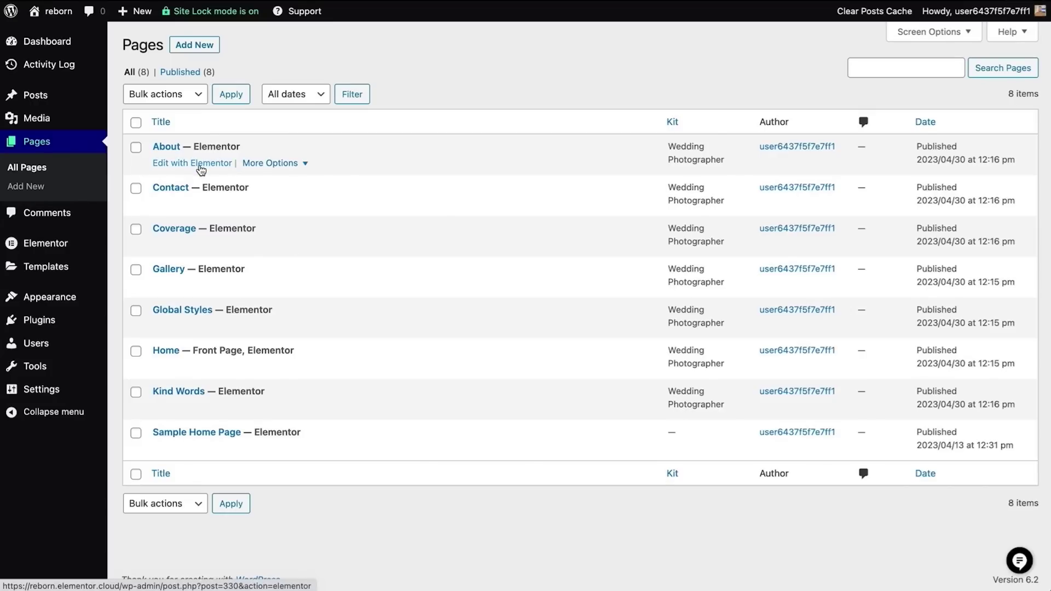
# Create a new page named 'Demo Page' and save it
pyautogui.click(280, 167)
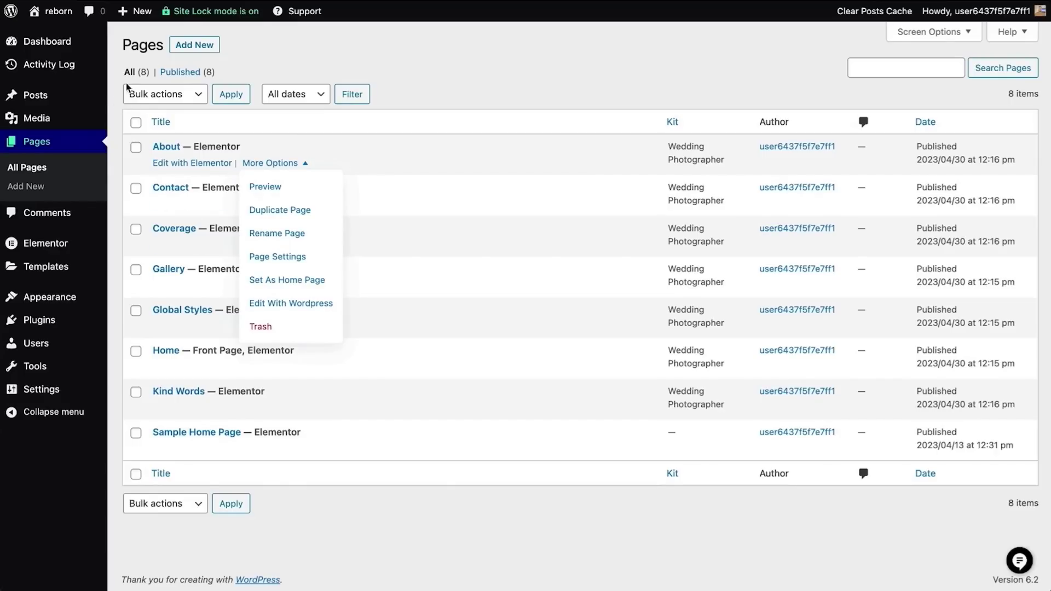
pyautogui.click(191, 48)
pyautogui.click(441, 308)
pyautogui.write('Demo Page')
pyautogui.click(643, 337)
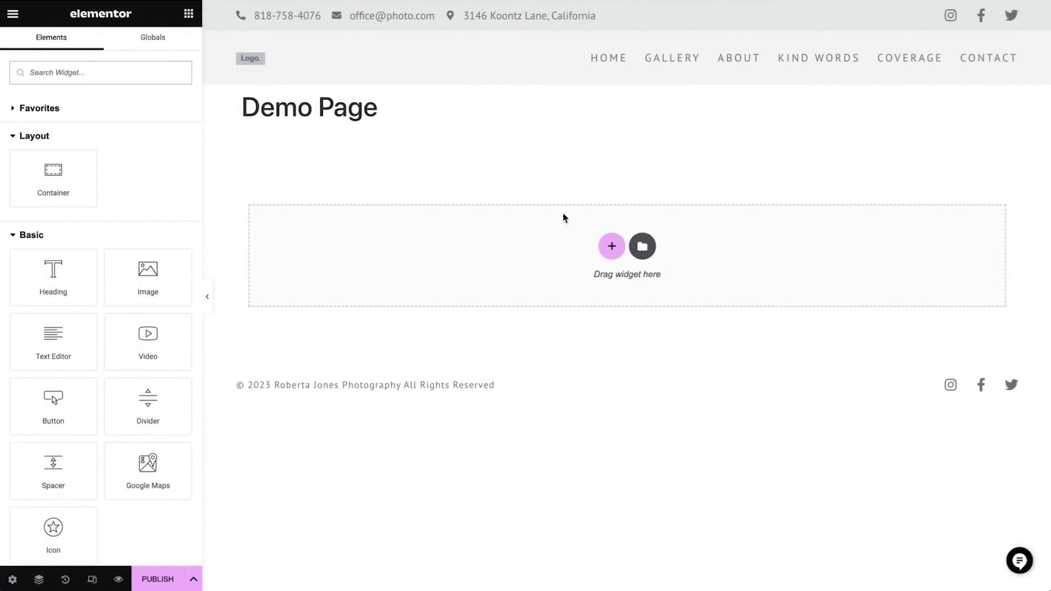
# Exit Elementor back to the All Pages list and open the Global Styles page
pyautogui.click(15, 21)
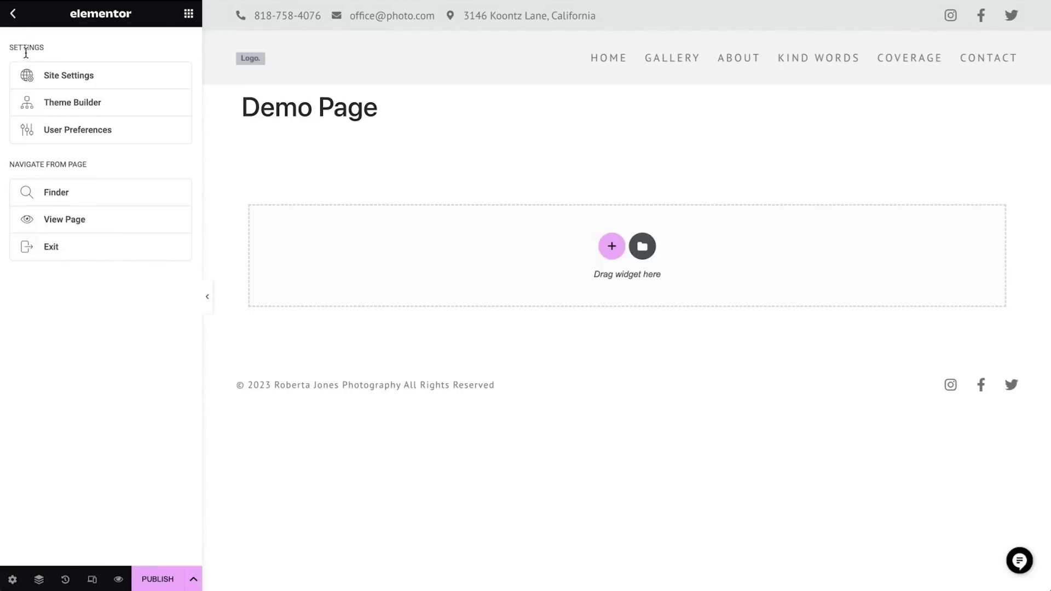
pyautogui.click(77, 252)
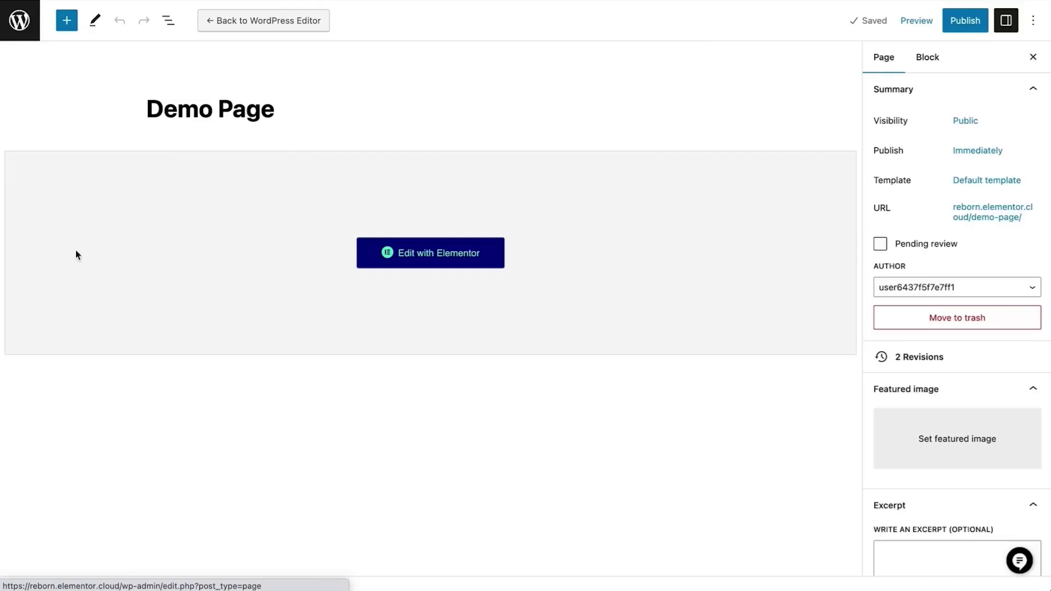
pyautogui.click(21, 29)
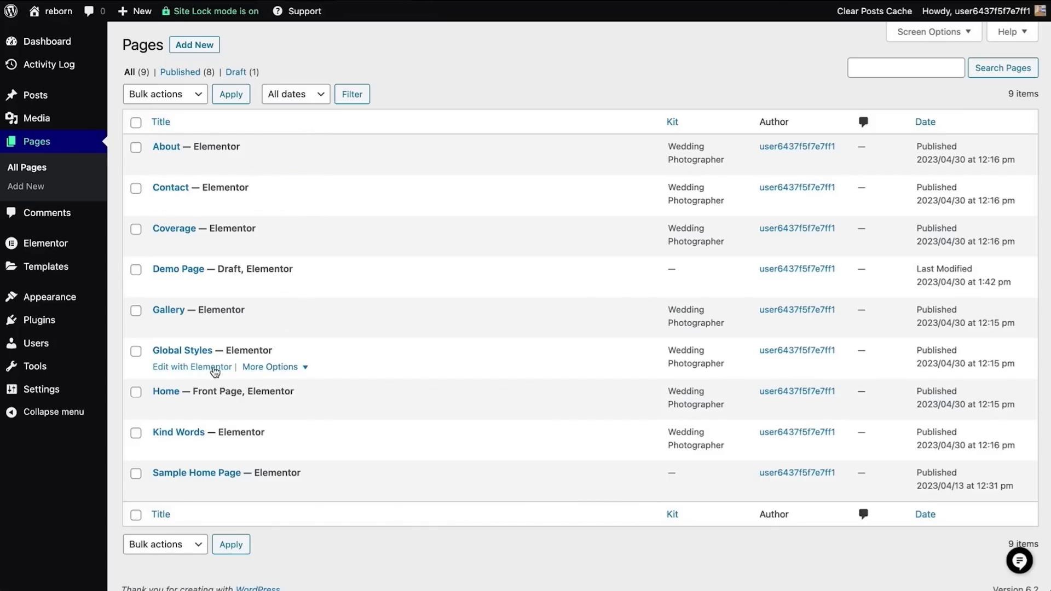
pyautogui.click(196, 374)
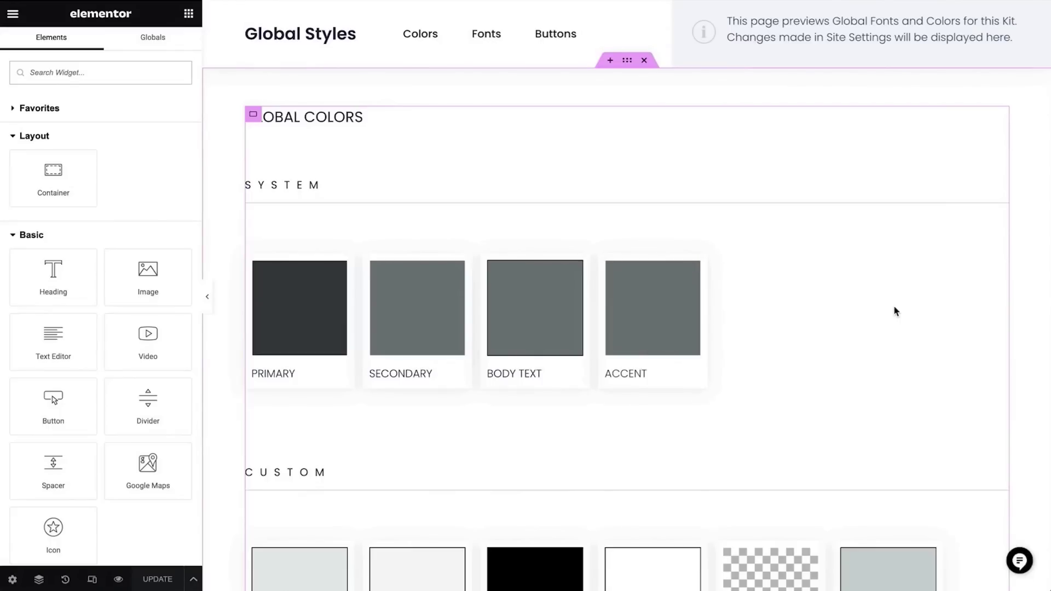
# Scroll through the Global Styles preview and check the Testimonial Name widget's actions menu
pyautogui.scroll(-4, 895, 311)
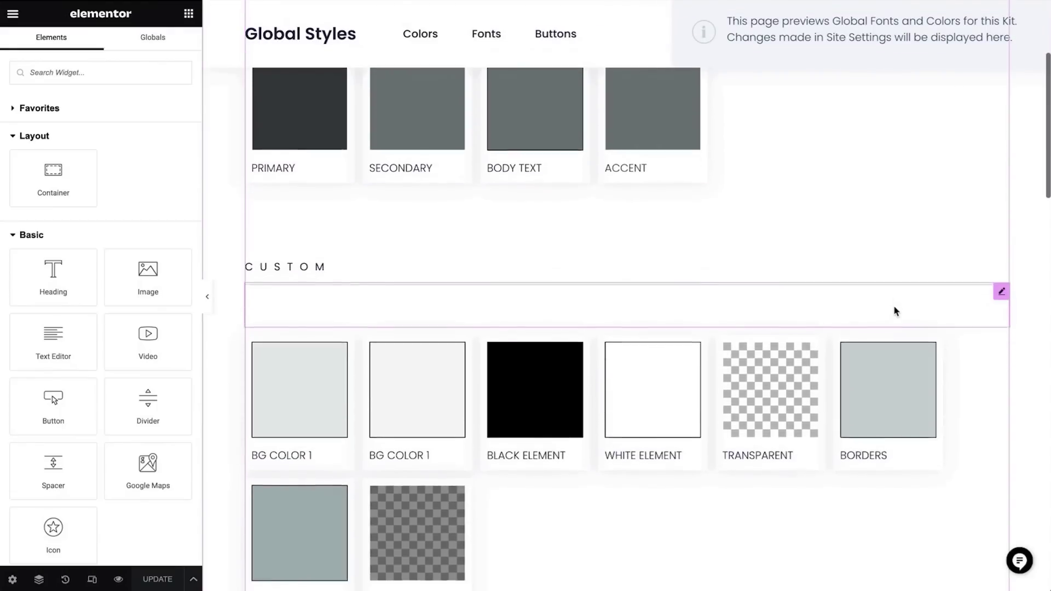
pyautogui.scroll(-6, 895, 307)
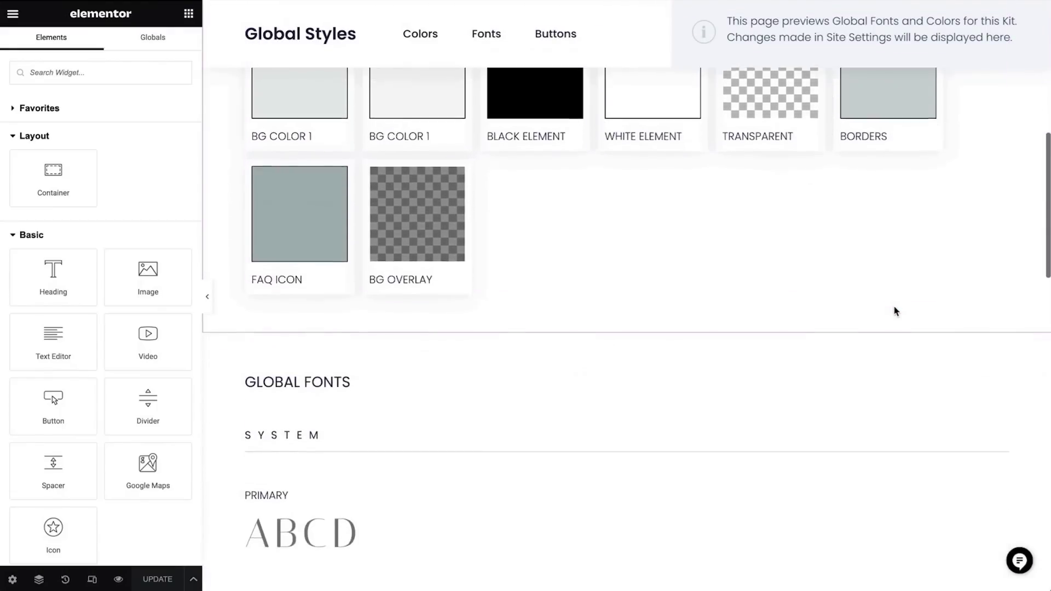
pyautogui.scroll(-6, 895, 312)
pyautogui.scroll(-6, 895, 311)
pyautogui.scroll(-6, 894, 309)
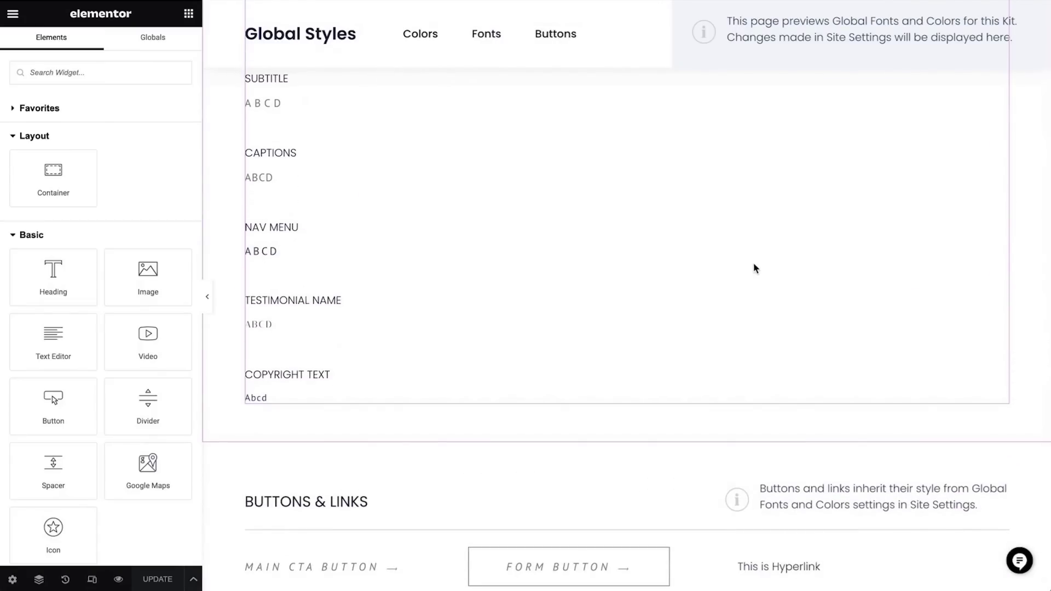
pyautogui.rightClick(383, 307)
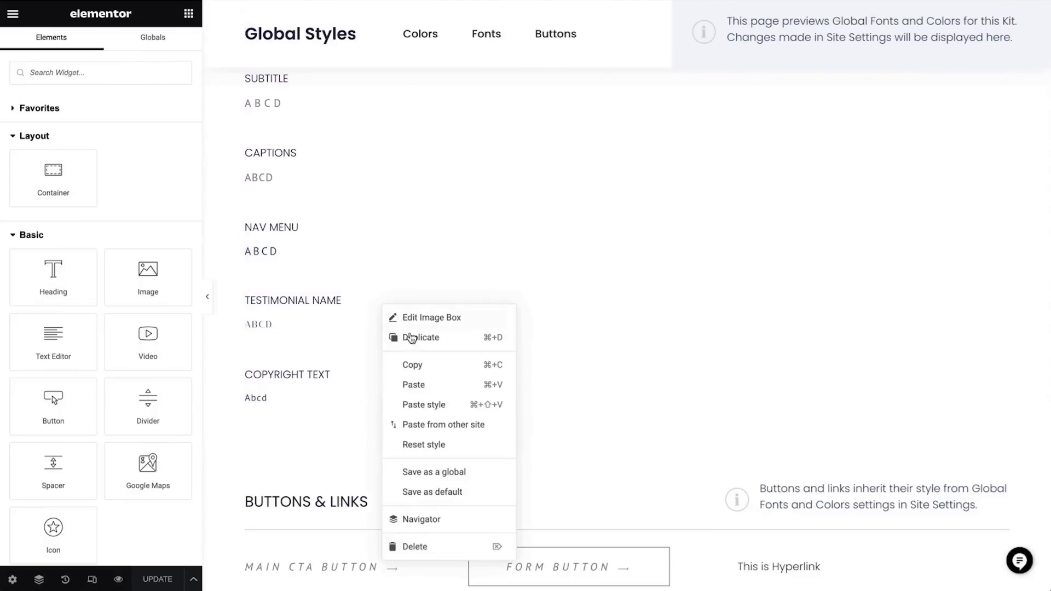
pyautogui.press('Escape')
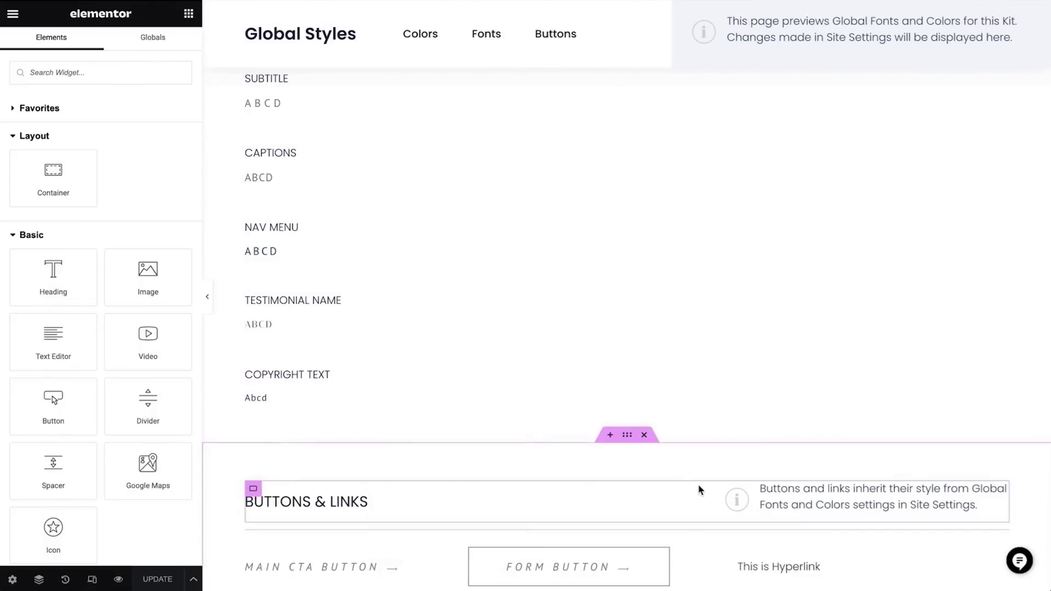
pyautogui.scroll(10, 586, 349)
pyautogui.scroll(5, 586, 349)
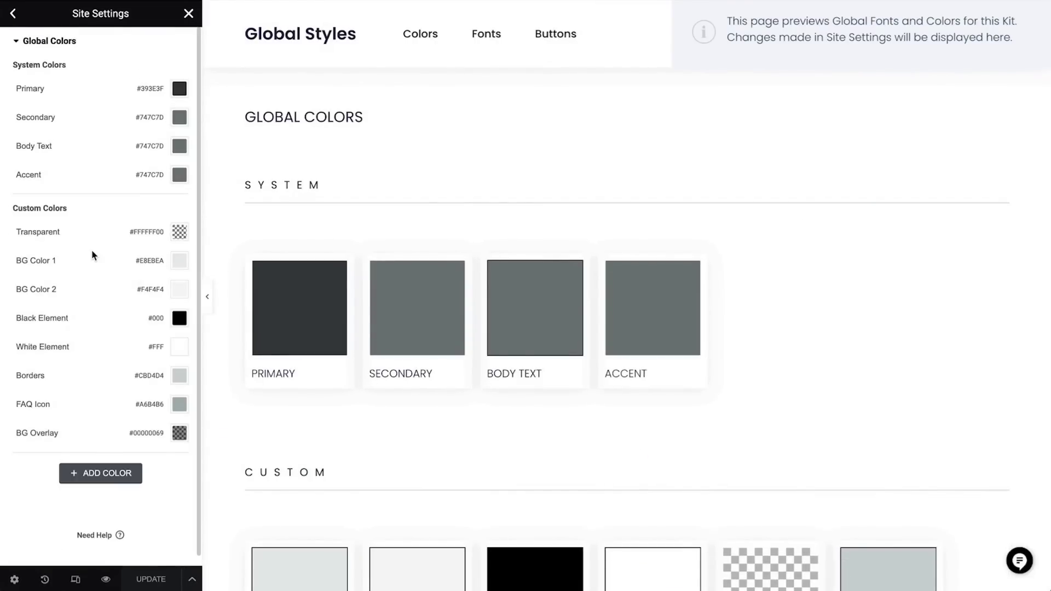
# Set the BG Color 1 global colour to pink #F172B7
pyautogui.scroll(-4, 359, 518)
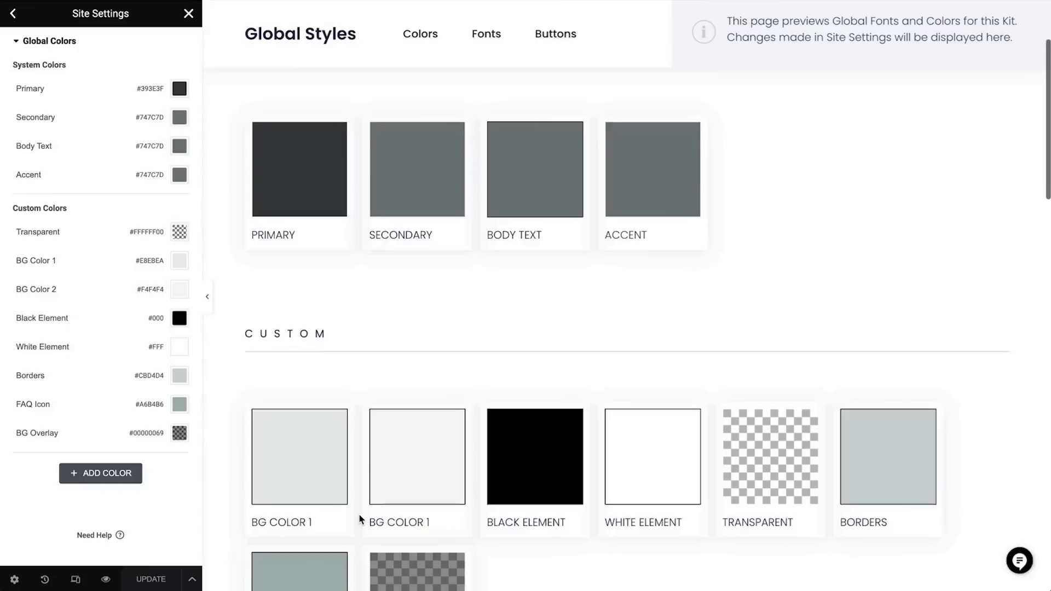
pyautogui.click(179, 261)
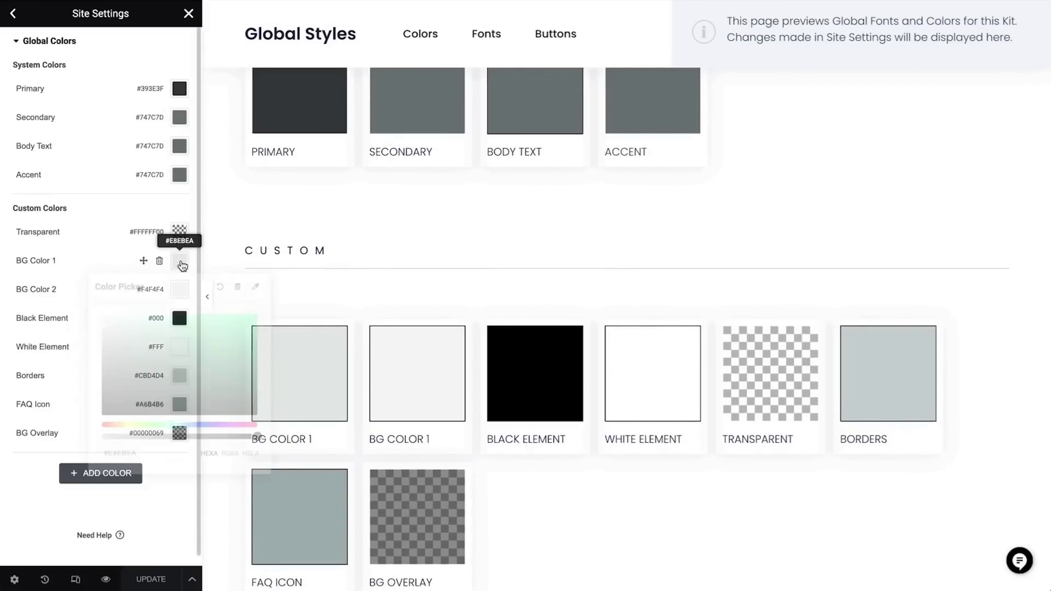
pyautogui.write('#F172B7')
pyautogui.press('Return')
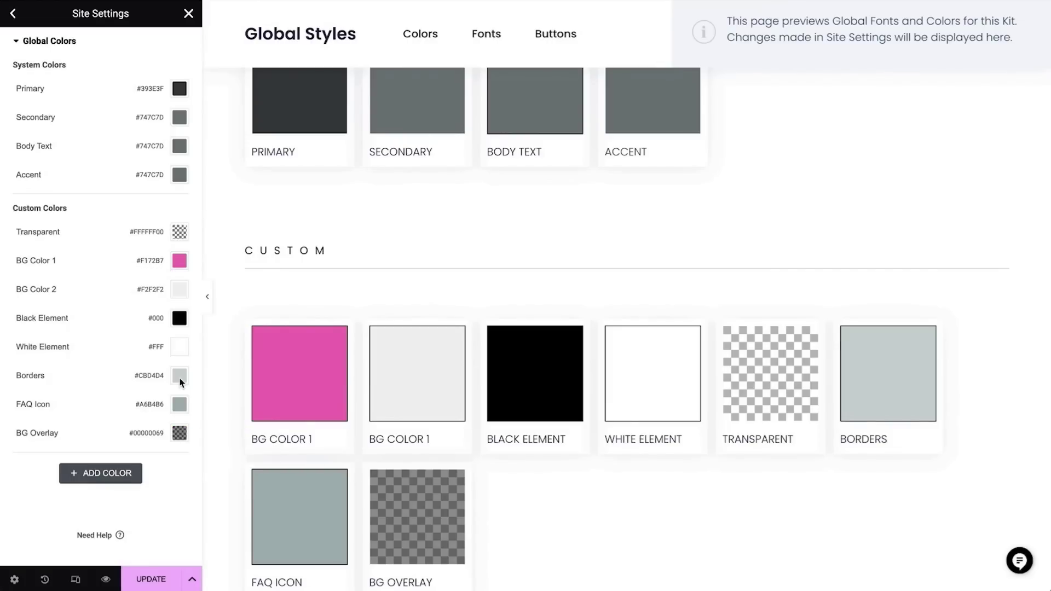
# Change the Borders colour to #BD95FF and save the updated global colours
pyautogui.click(180, 382)
pyautogui.tripleClick(154, 570)
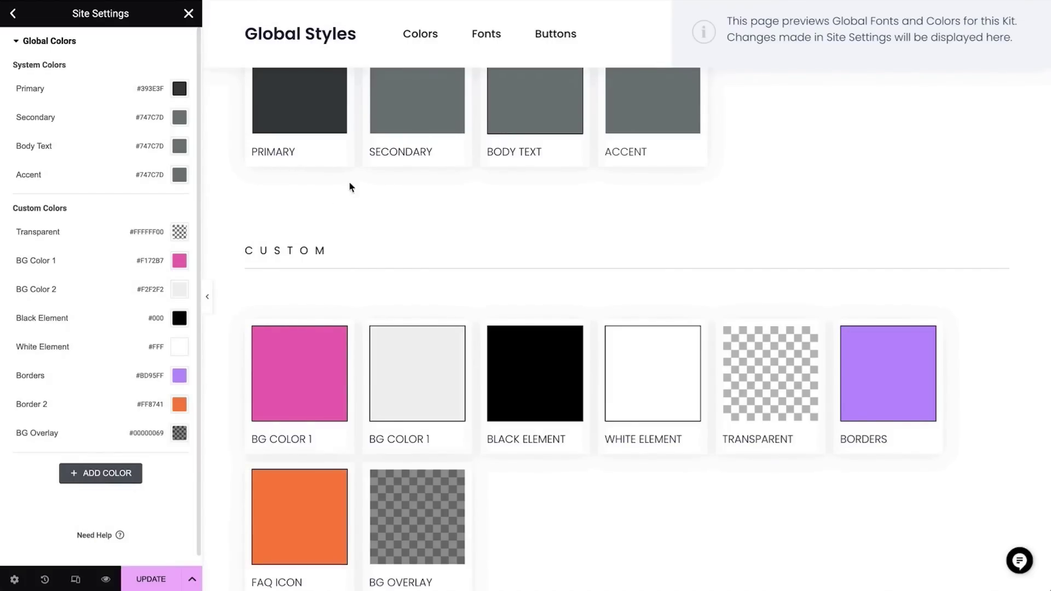
pyautogui.scroll(5, 358, 176)
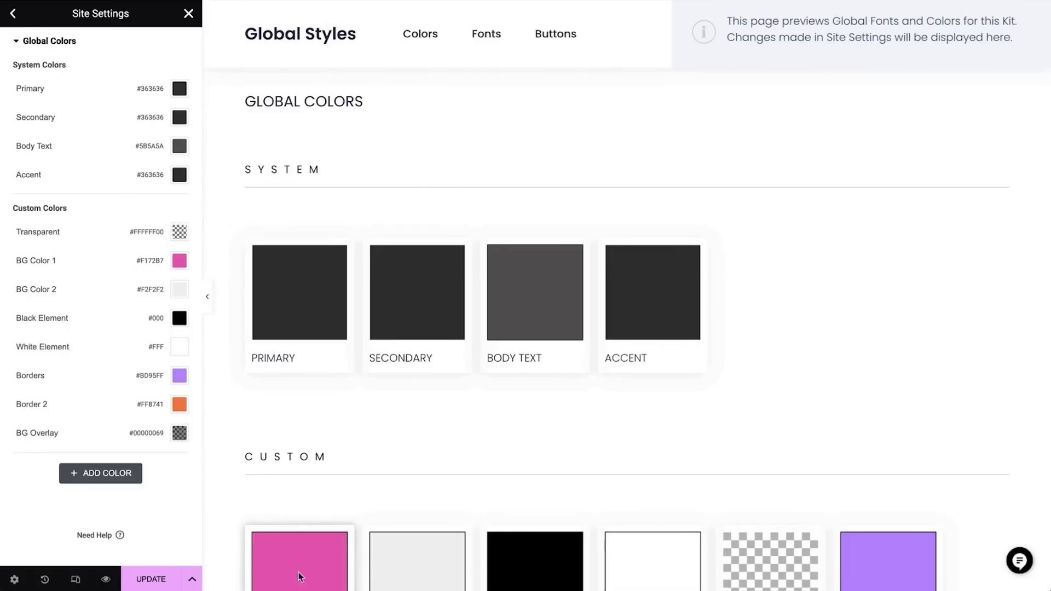
pyautogui.click(156, 579)
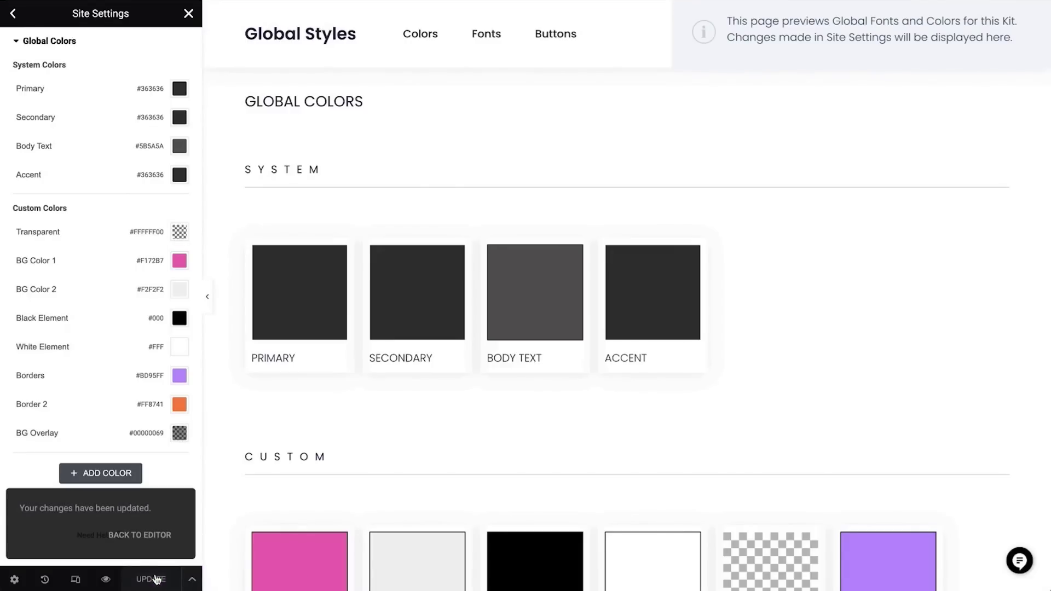
pyautogui.click(13, 14)
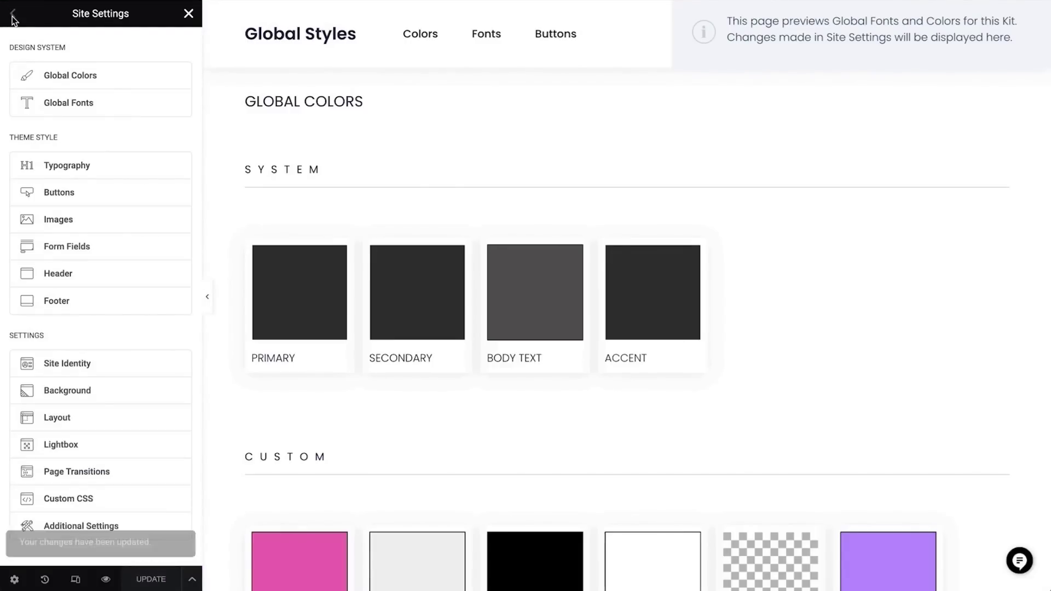
# Set the Primary Headline global font to Bangers with letter spacing about 4
pyautogui.click(78, 106)
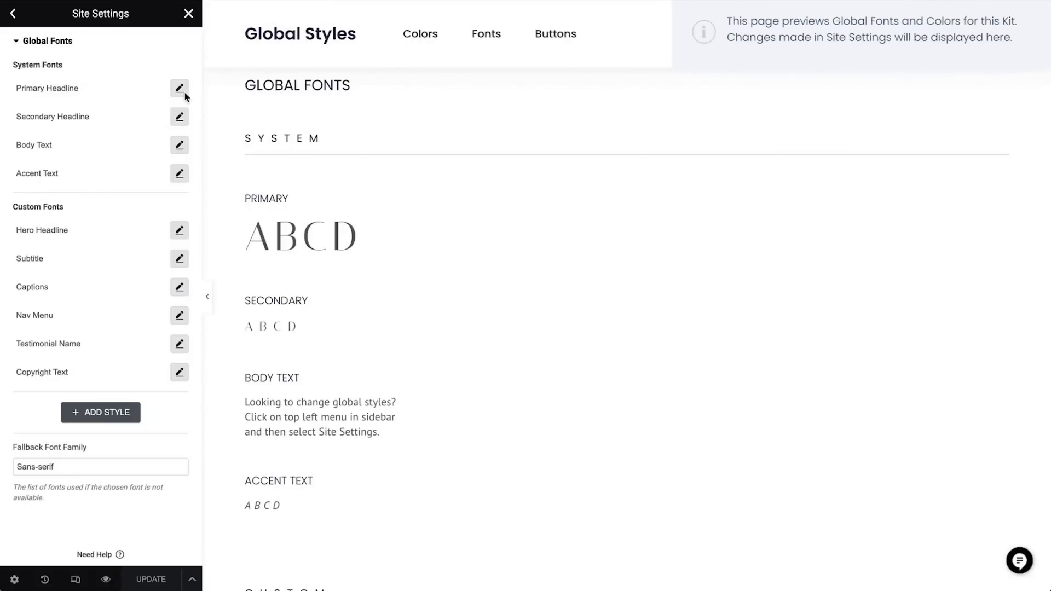
pyautogui.click(180, 90)
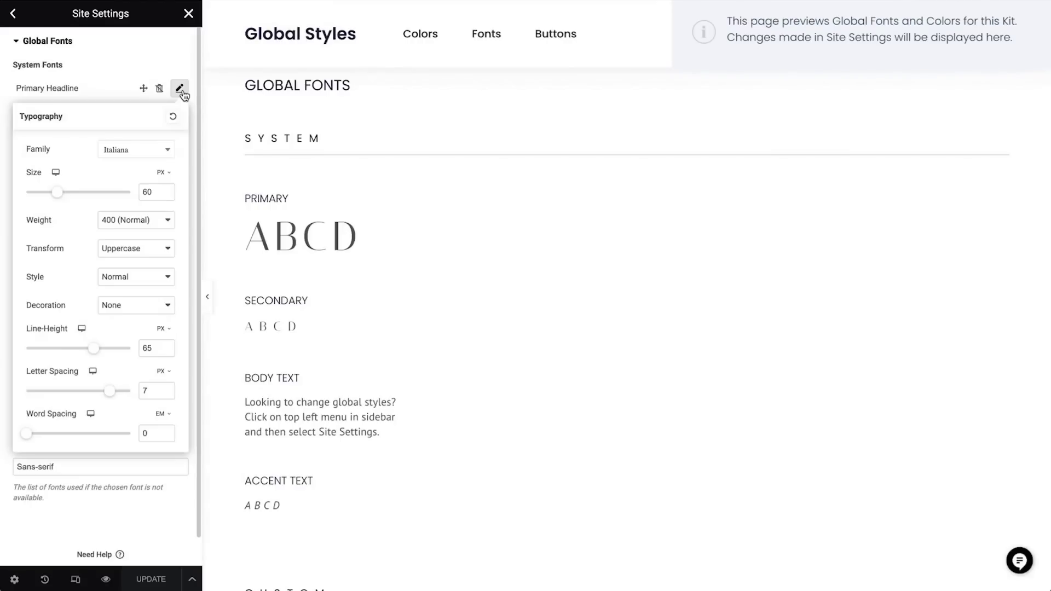
pyautogui.click(169, 150)
pyautogui.write('banger')
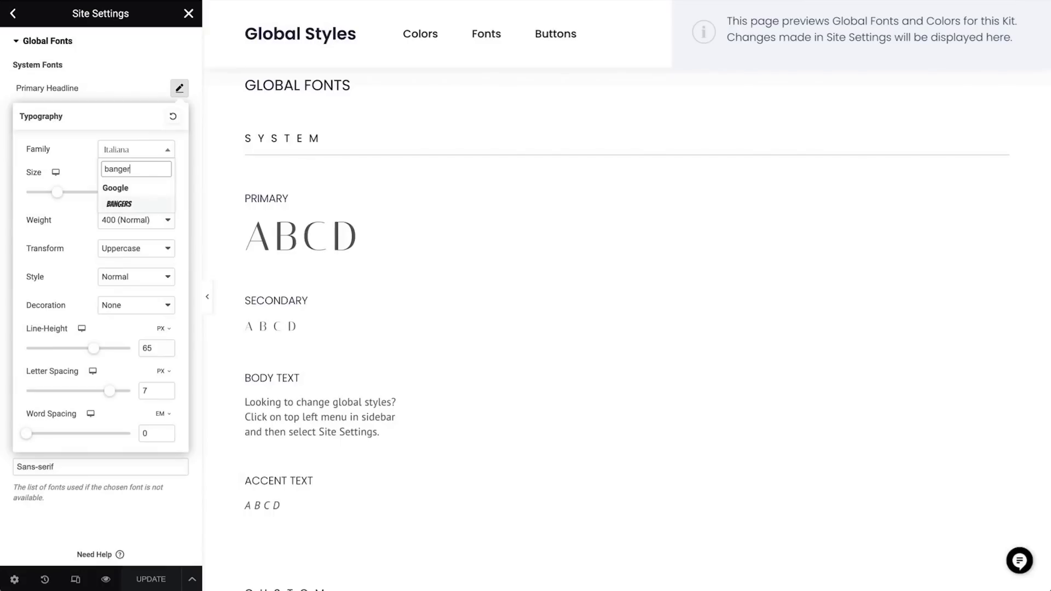
pyautogui.click(127, 205)
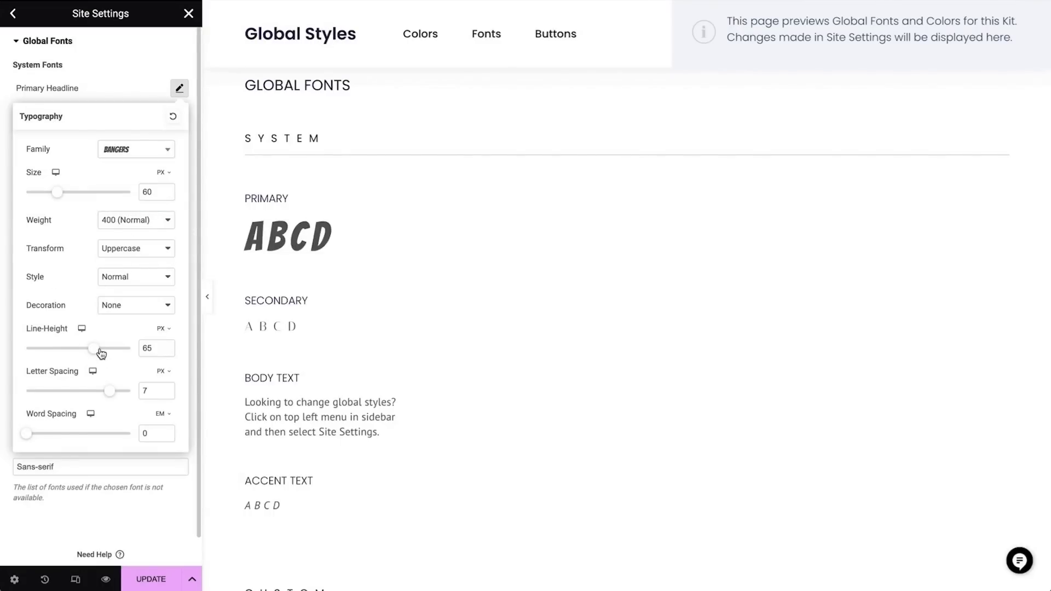
pyautogui.moveTo(110, 391); pyautogui.dragTo(91, 392)
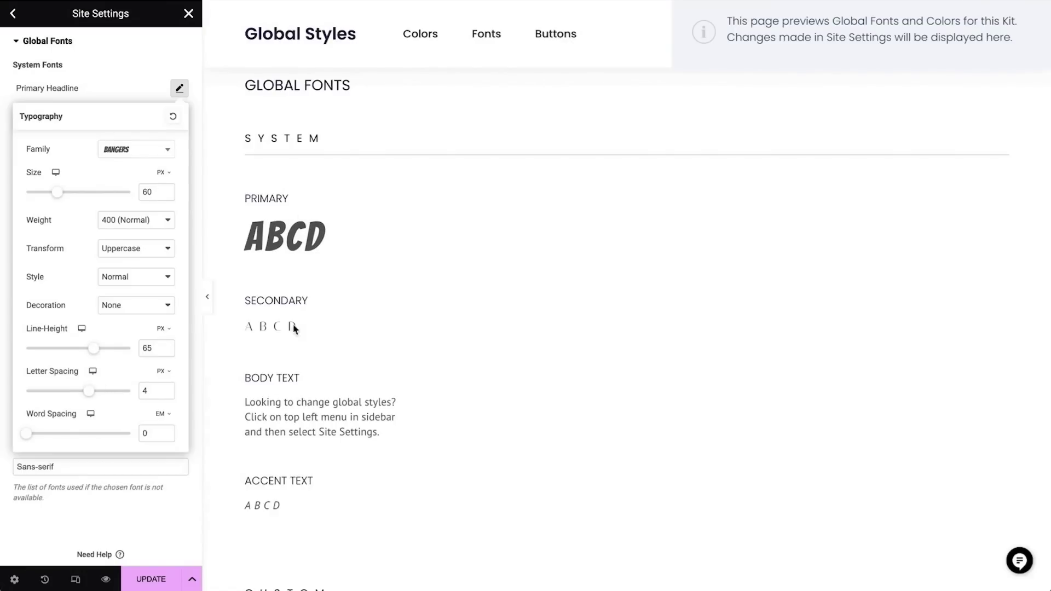
pyautogui.click(105, 101)
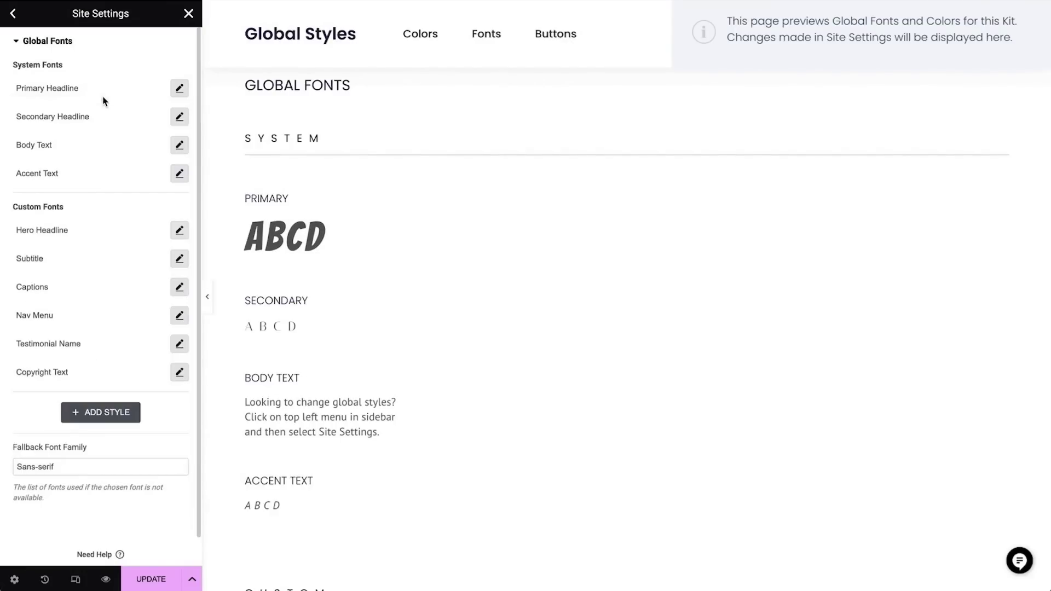
# Set Secondary Headline and Subtitle to Playfair Display, with Subtitle at weight 500 Medium
pyautogui.click(180, 117)
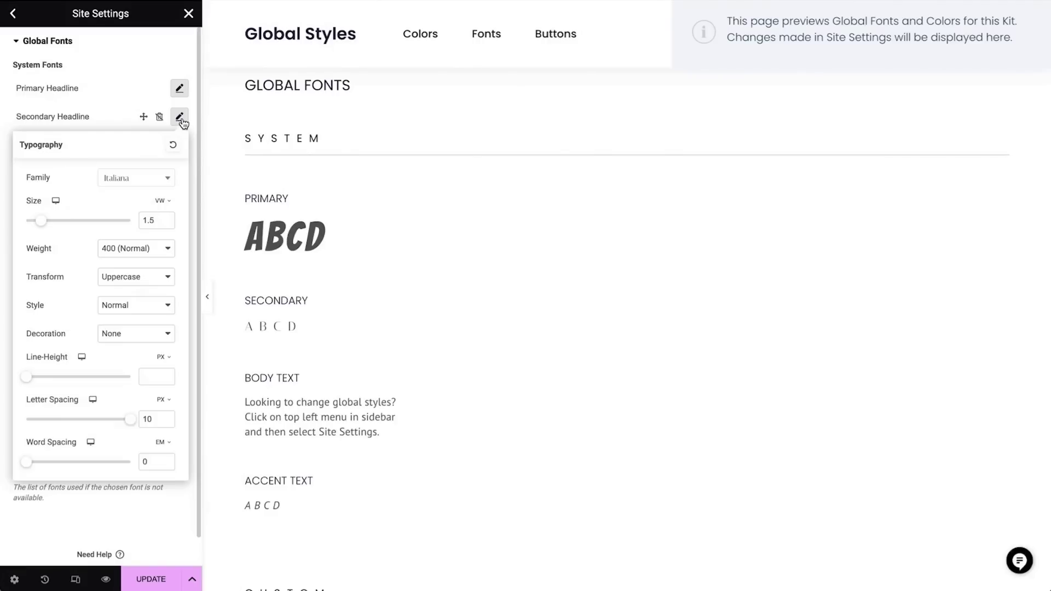
pyautogui.click(149, 182)
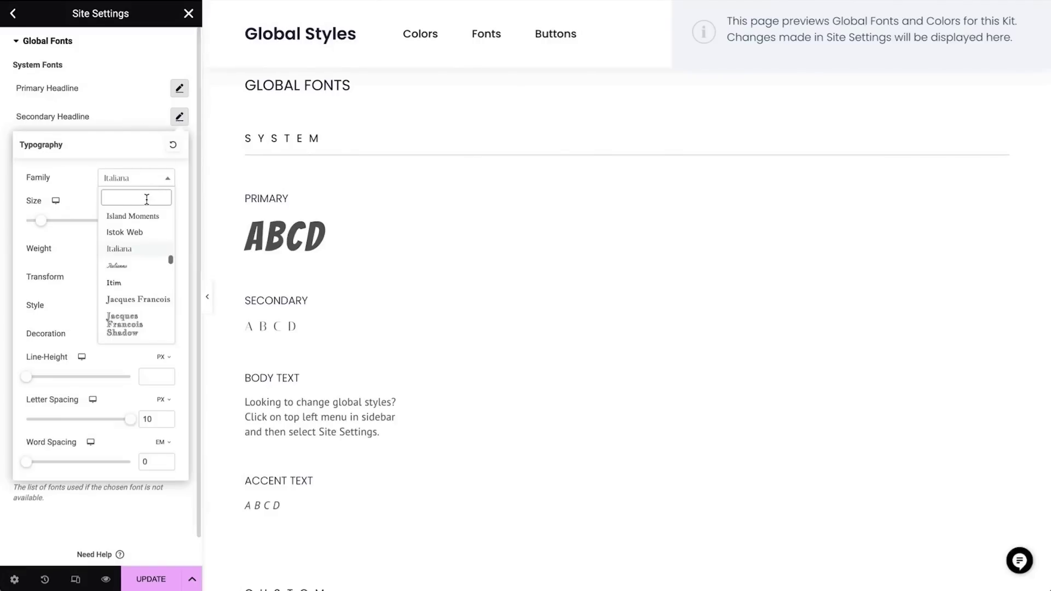
pyautogui.write('playfair')
pyautogui.click(148, 233)
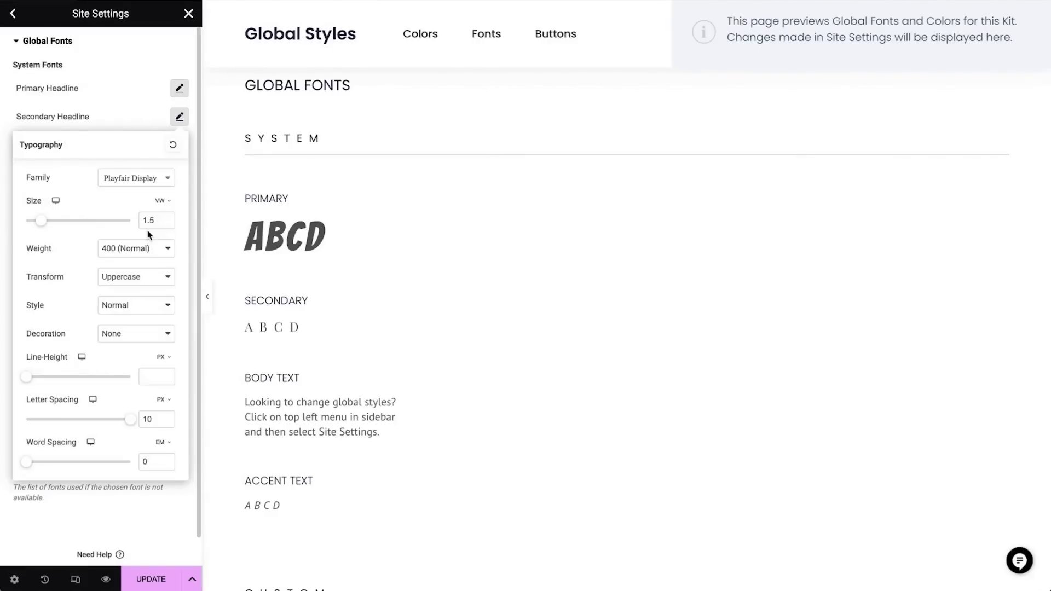
pyautogui.click(190, 212)
pyautogui.click(179, 259)
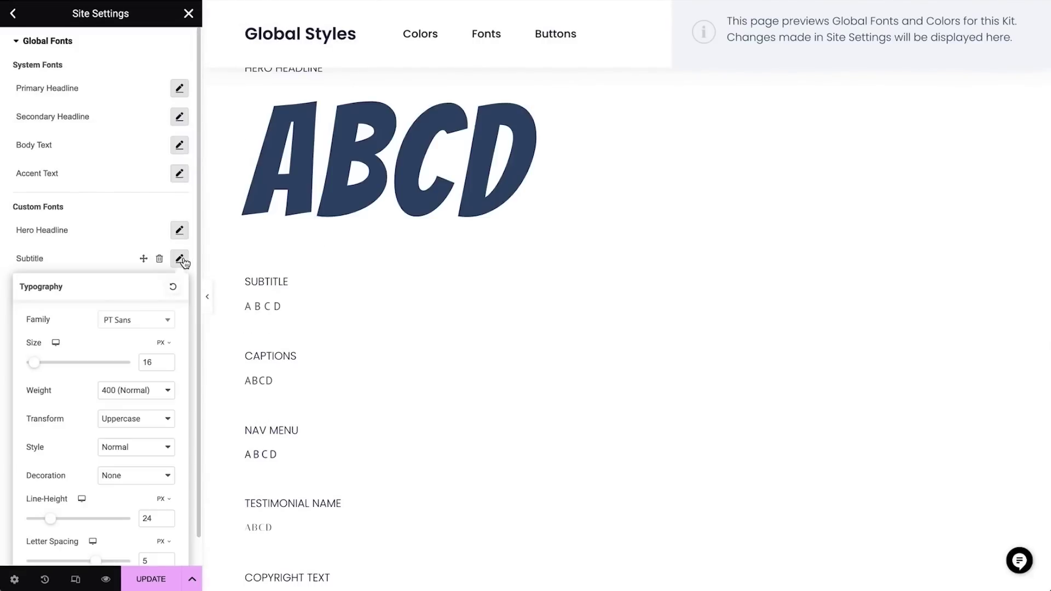
pyautogui.click(158, 323)
pyautogui.write('disp')
pyautogui.click(160, 372)
pyautogui.click(159, 390)
pyautogui.click(150, 408)
pyautogui.click(117, 263)
# Change the Captions and Nav Menu global fonts to Playfair Display
pyautogui.click(180, 287)
pyautogui.click(150, 356)
pyautogui.write('playfair')
pyautogui.click(142, 403)
pyautogui.click(106, 294)
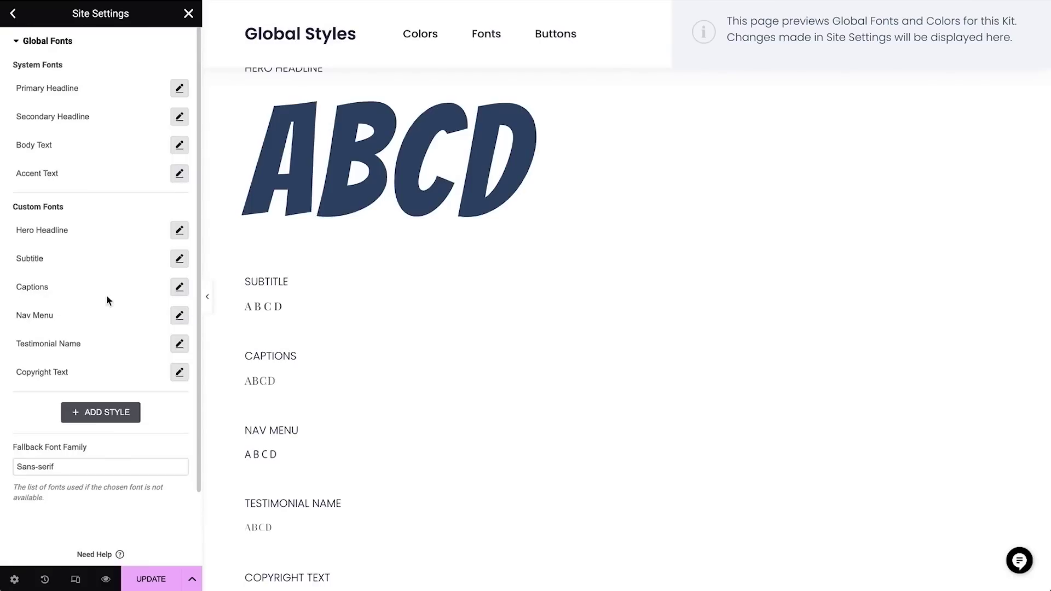
pyautogui.scroll(-1, 110, 427)
pyautogui.click(180, 285)
pyautogui.click(136, 347)
pyautogui.write('playfair display')
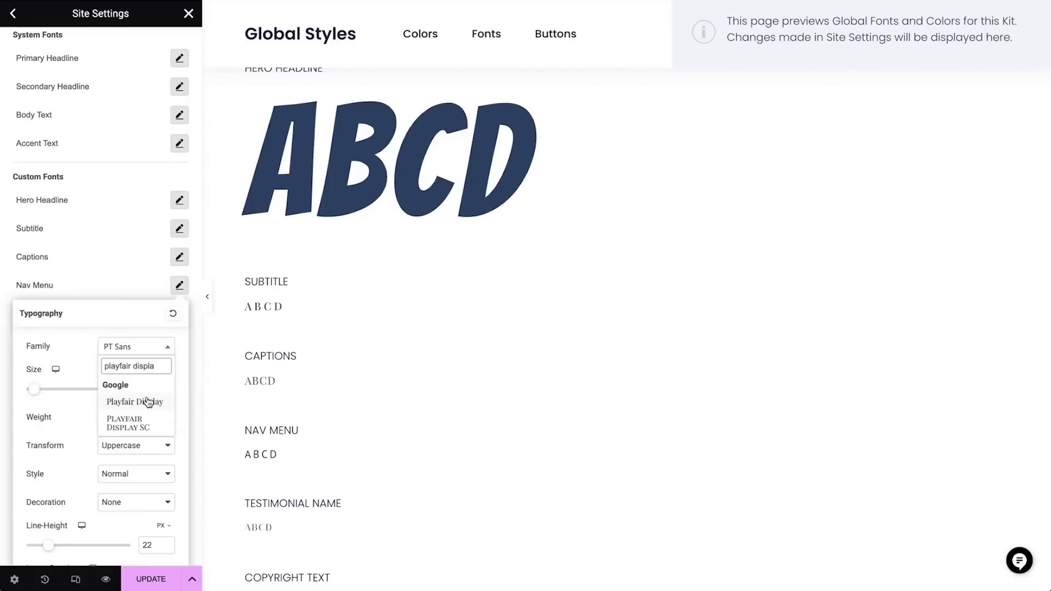
pyautogui.click(146, 401)
pyautogui.click(370, 421)
# Check the Copyright Text font is Playfair Display and save the global fonts
pyautogui.scroll(-4, 383, 423)
pyautogui.scroll(-2, 109, 329)
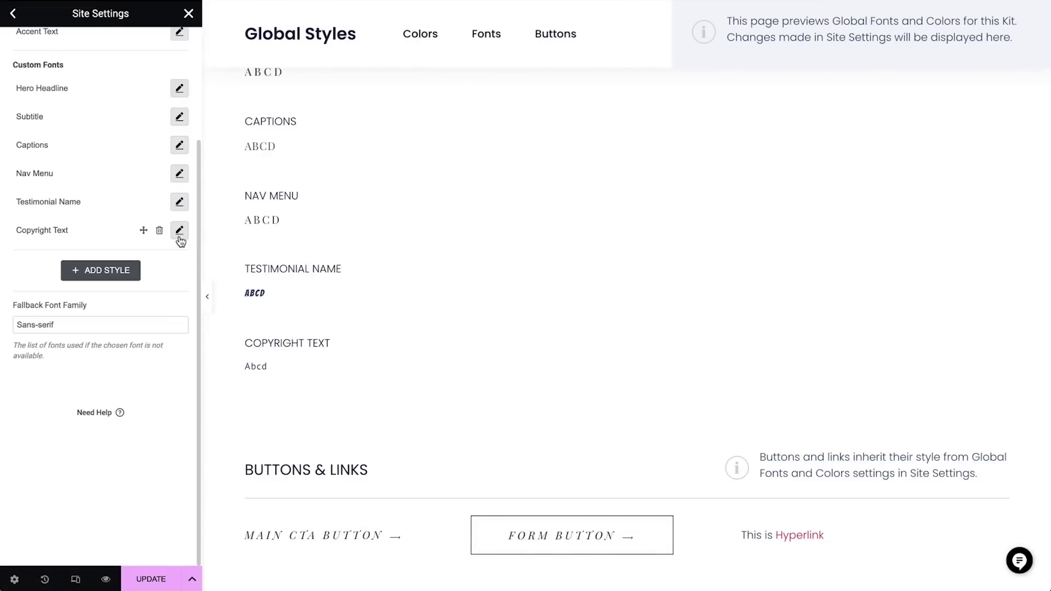
pyautogui.click(179, 230)
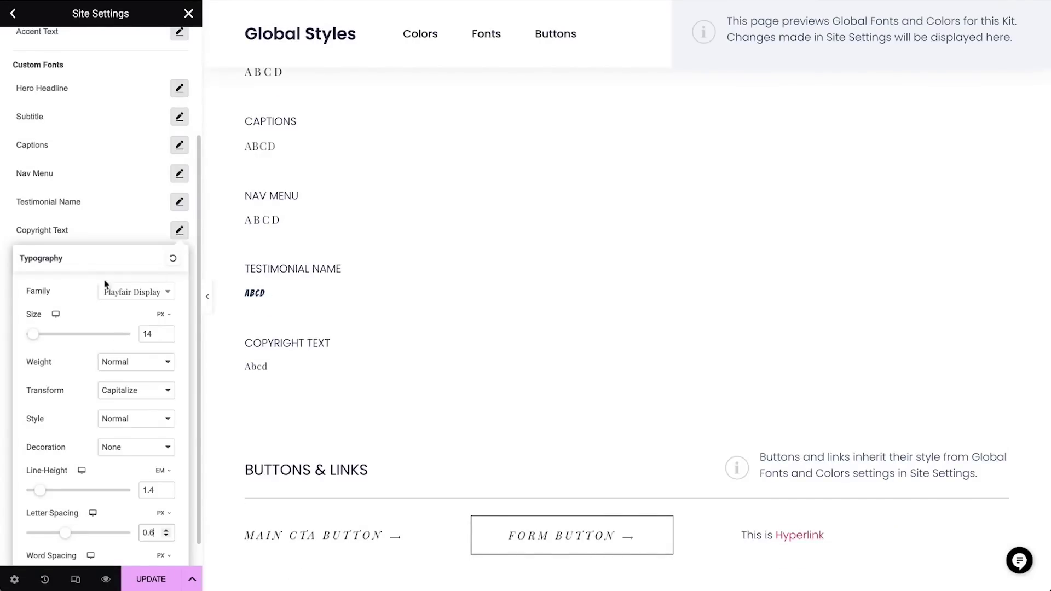
pyautogui.click(112, 221)
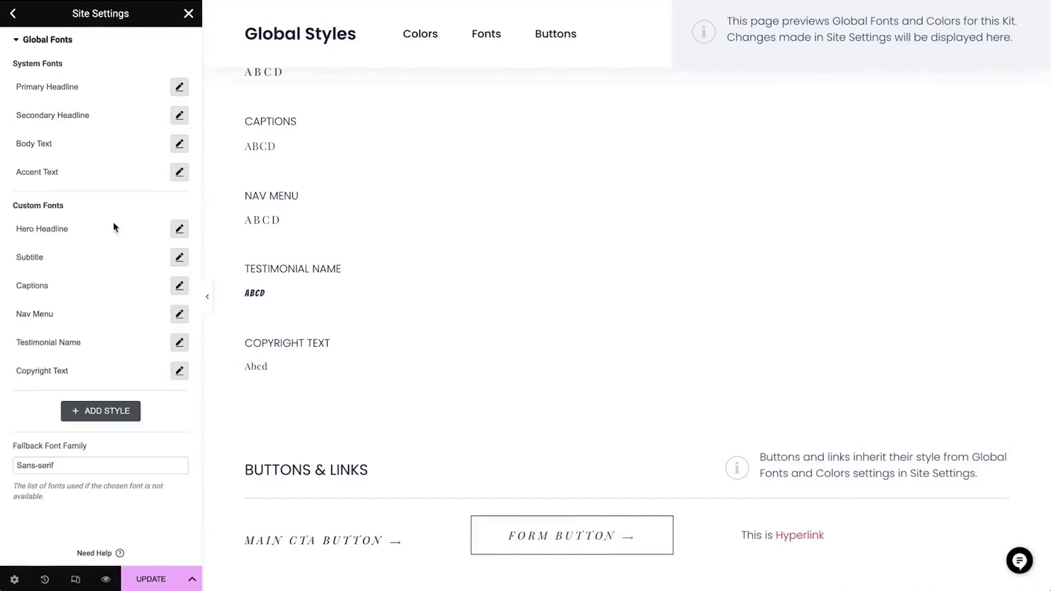
pyautogui.click(147, 581)
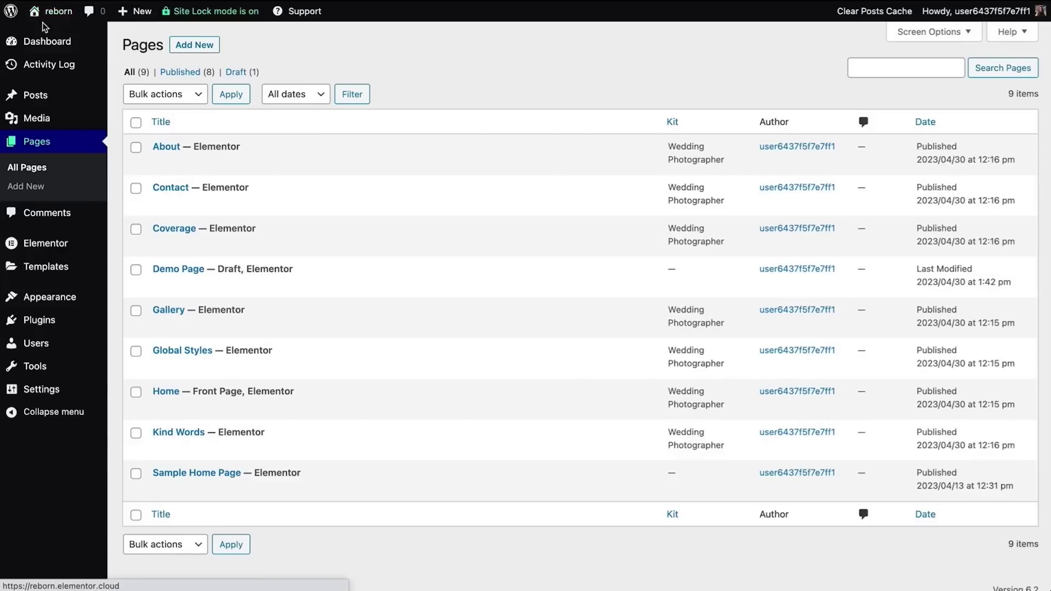
# Visit the live site and scroll the home page down to the pink KIND WORDS section
pyautogui.moveTo(51, 16)
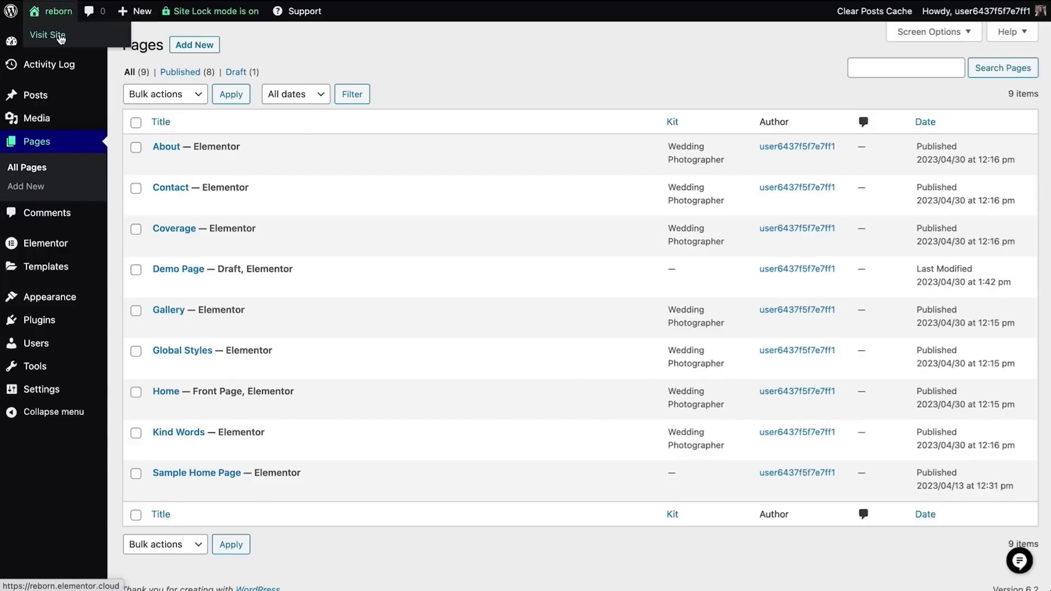
pyautogui.click(60, 36)
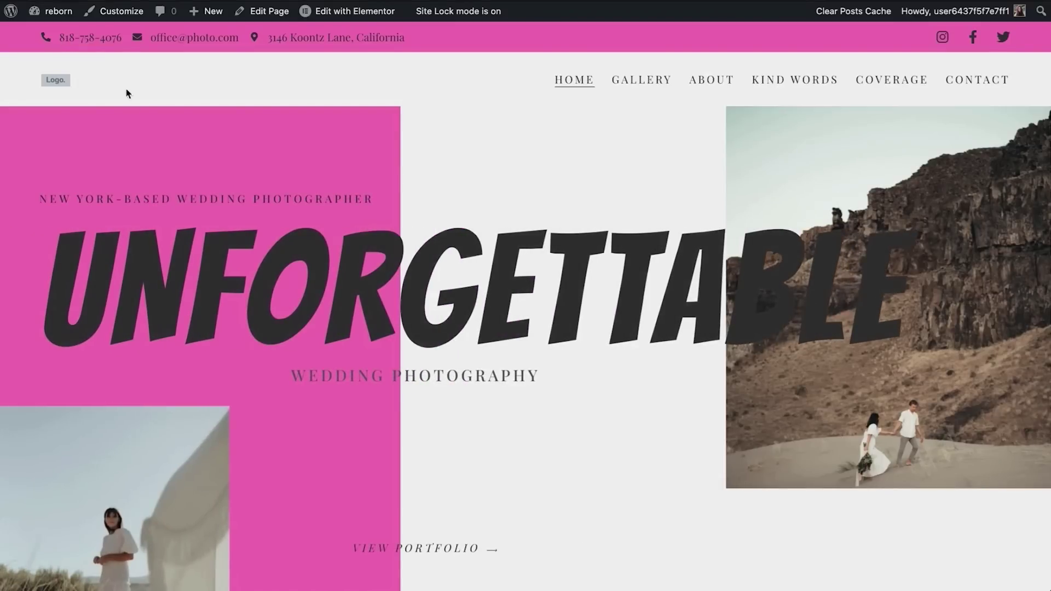
pyautogui.scroll(-5, 300, 163)
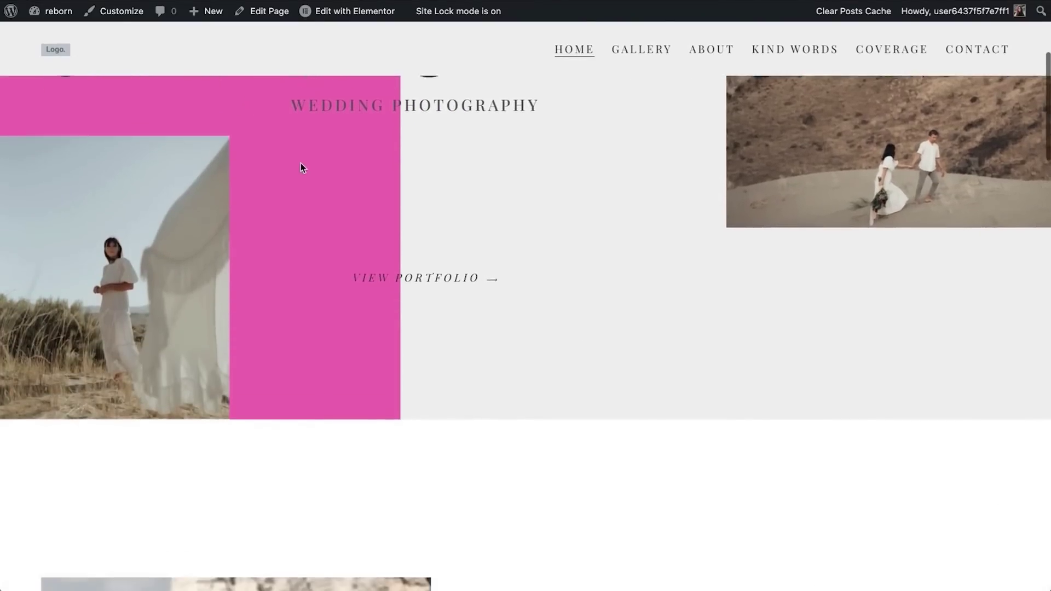
pyautogui.scroll(-8, 300, 163)
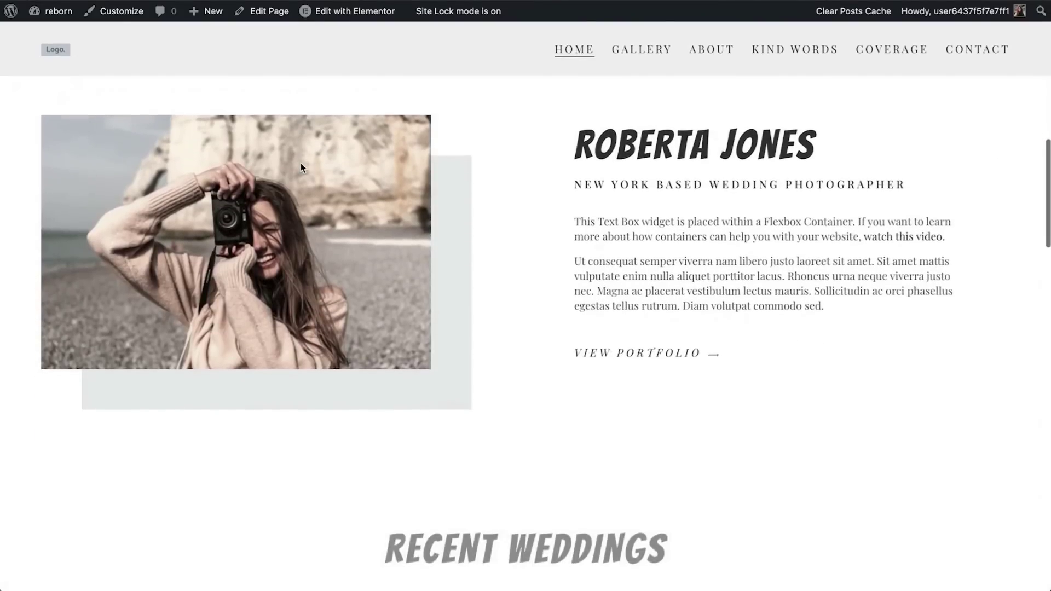
pyautogui.scroll(-8, 301, 163)
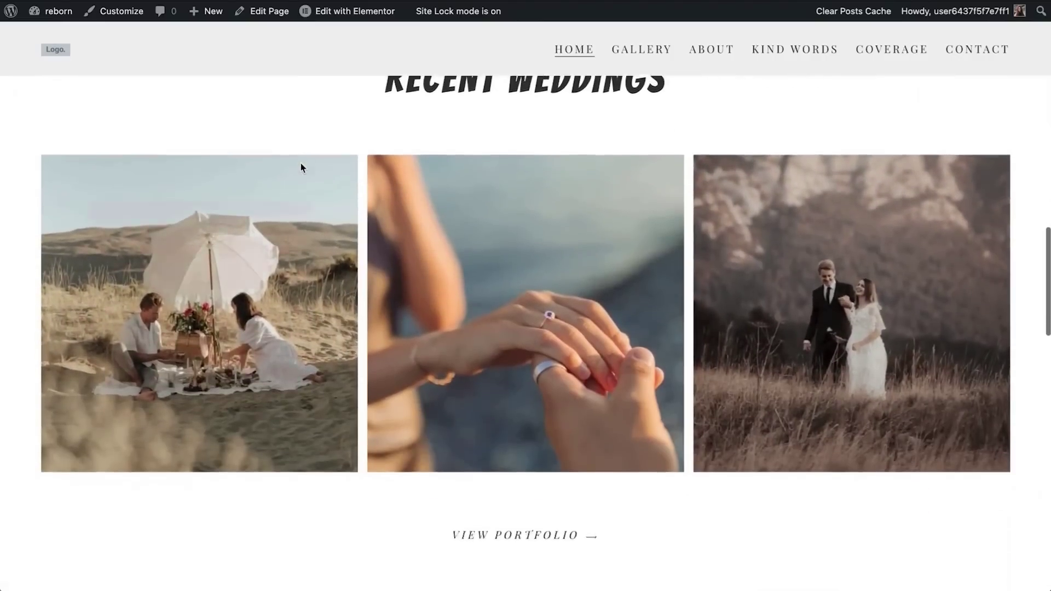
pyautogui.scroll(-1, 301, 163)
pyautogui.scroll(-7, 498, 237)
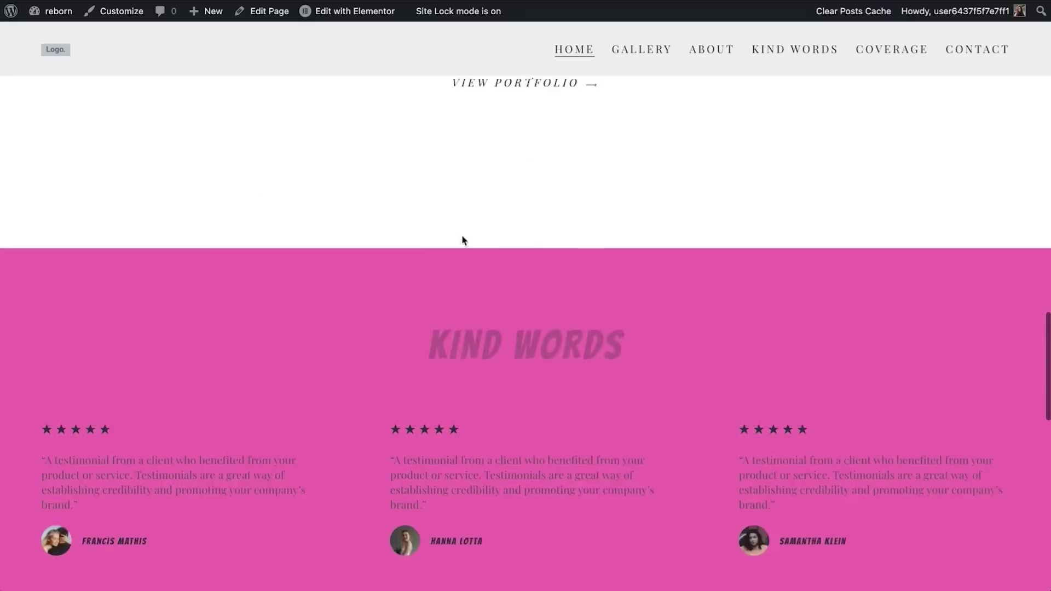
pyautogui.scroll(-2, 462, 241)
pyautogui.moveTo(323, 15)
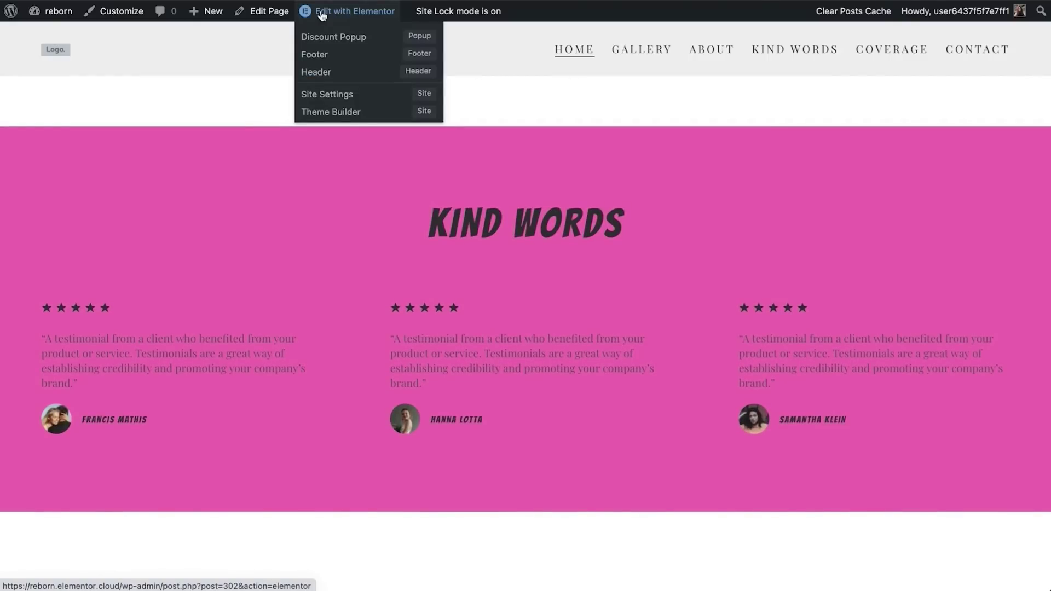
# Open the home page in Elementor, then the Header template with its Site Logo widget selected
pyautogui.click(323, 15)
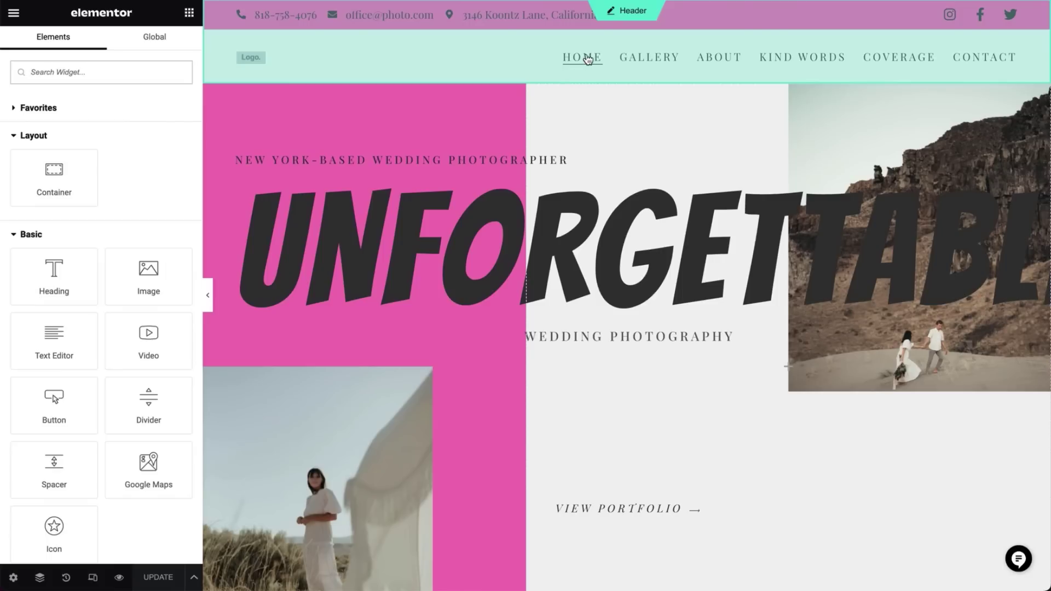
pyautogui.click(632, 22)
pyautogui.click(257, 58)
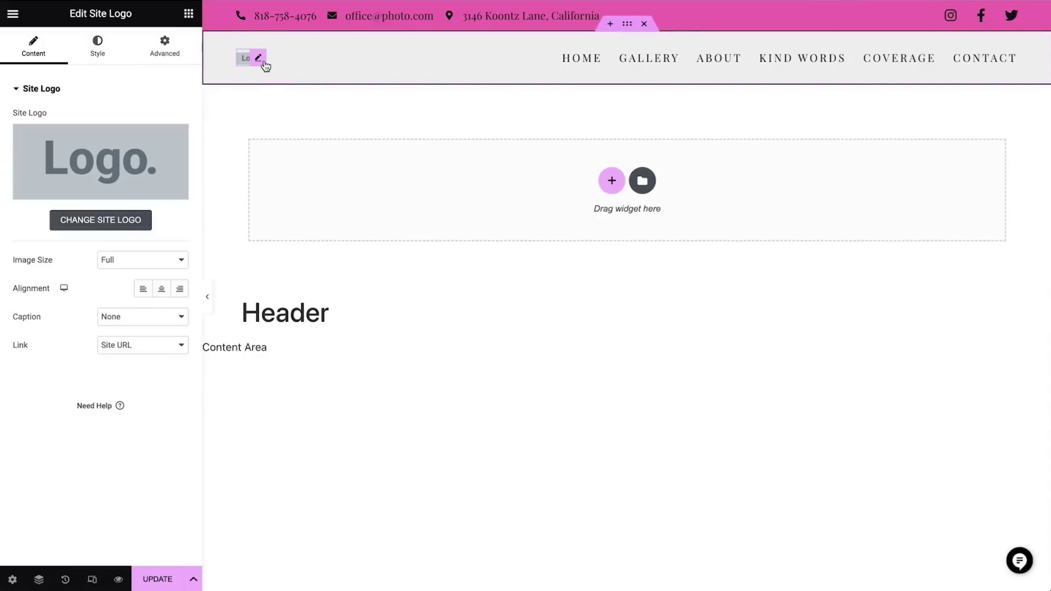
# Set a signature-style Media Library image as the site logo, then delete the logo widget from the header
pyautogui.click(89, 226)
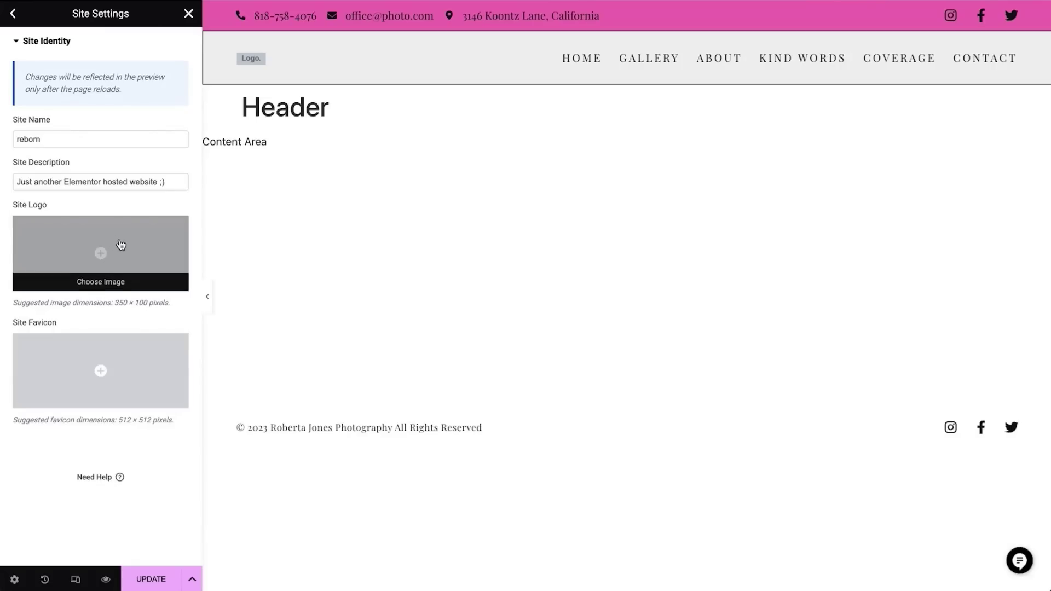
pyautogui.click(120, 246)
pyautogui.click(189, 68)
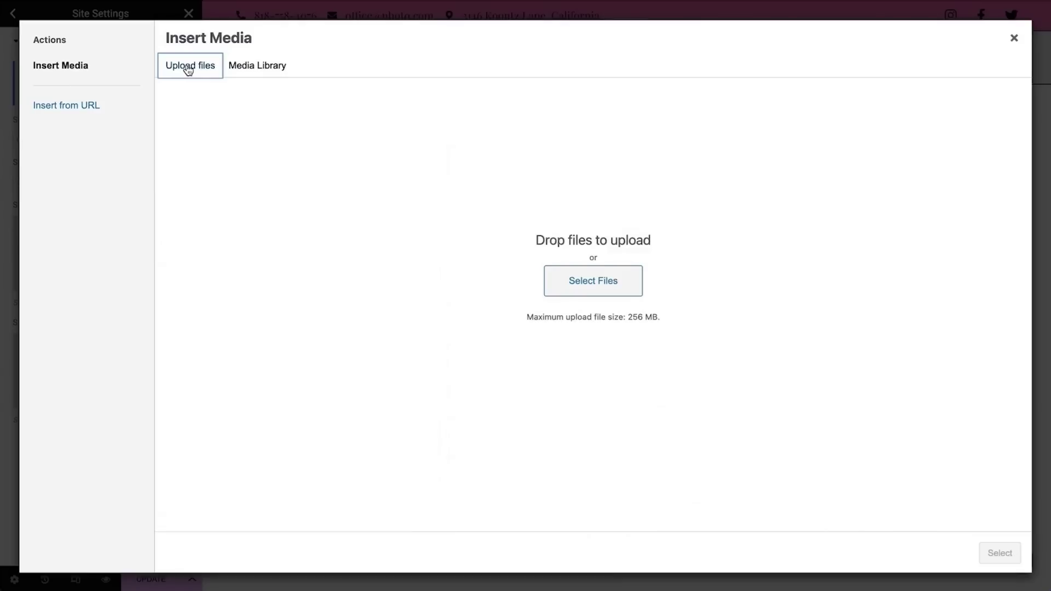
pyautogui.click(259, 68)
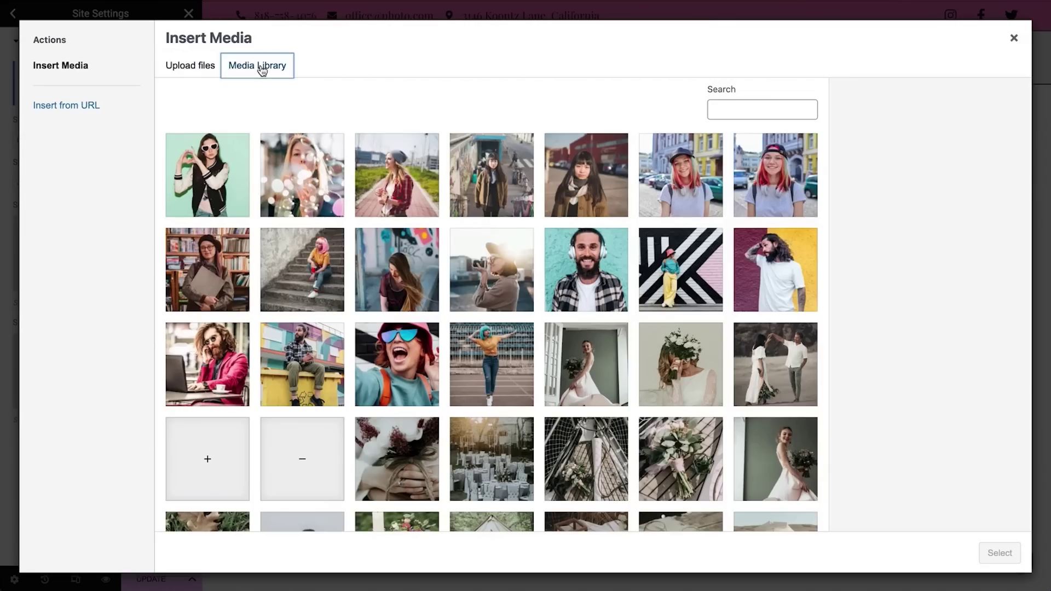
pyautogui.scroll(-10, 525, 401)
pyautogui.click(664, 268)
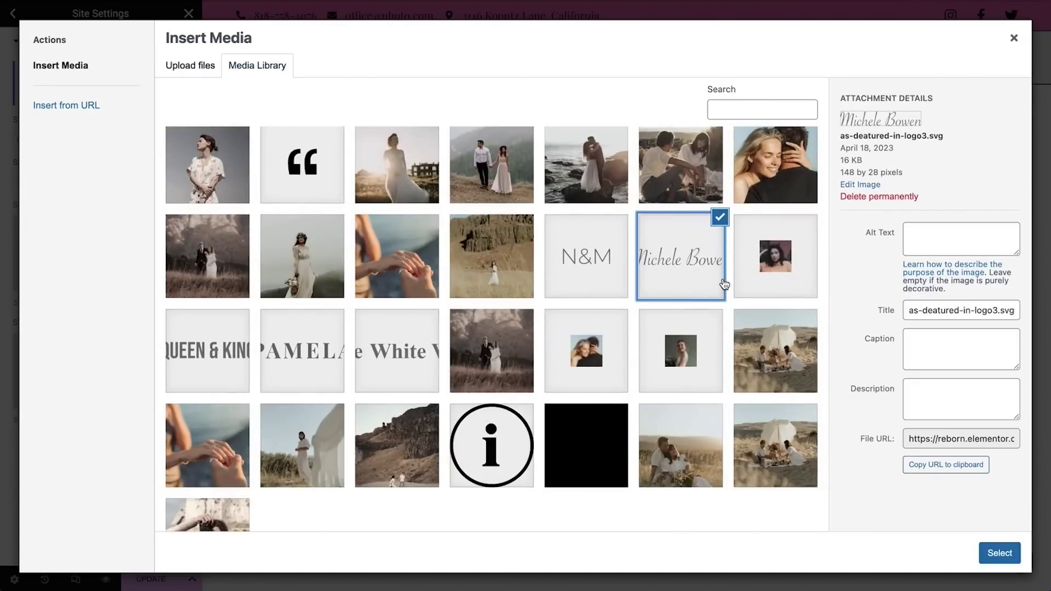
pyautogui.click(999, 553)
pyautogui.rightClick(317, 64)
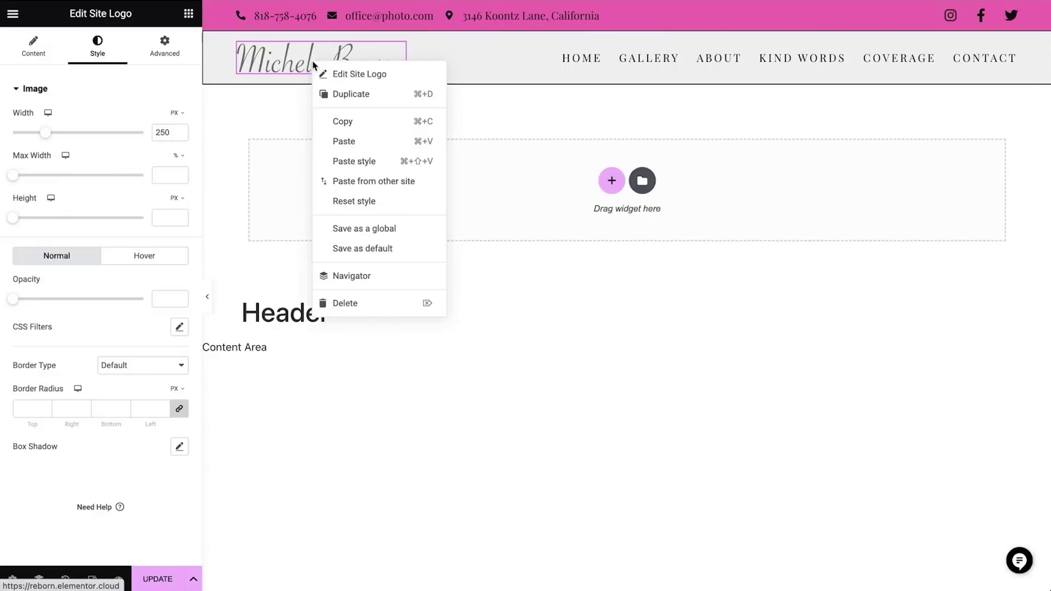
pyautogui.click(375, 302)
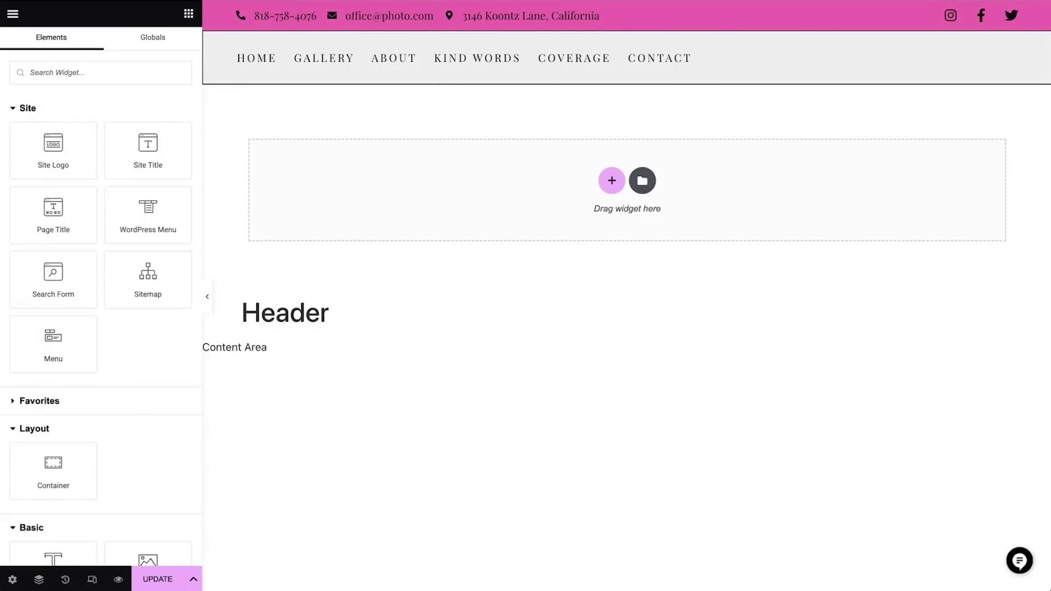
# Drag the REBORN Site Title widget to the header's left, then go to the WordPress Menus screen
pyautogui.moveTo(140, 162); pyautogui.dragTo(688, 59)
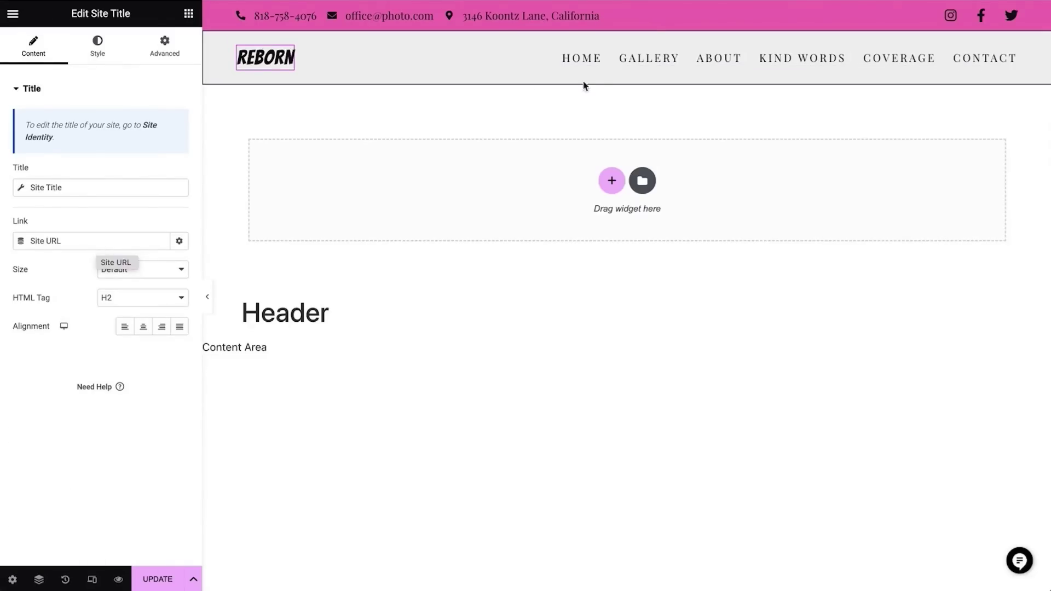
pyautogui.click(598, 63)
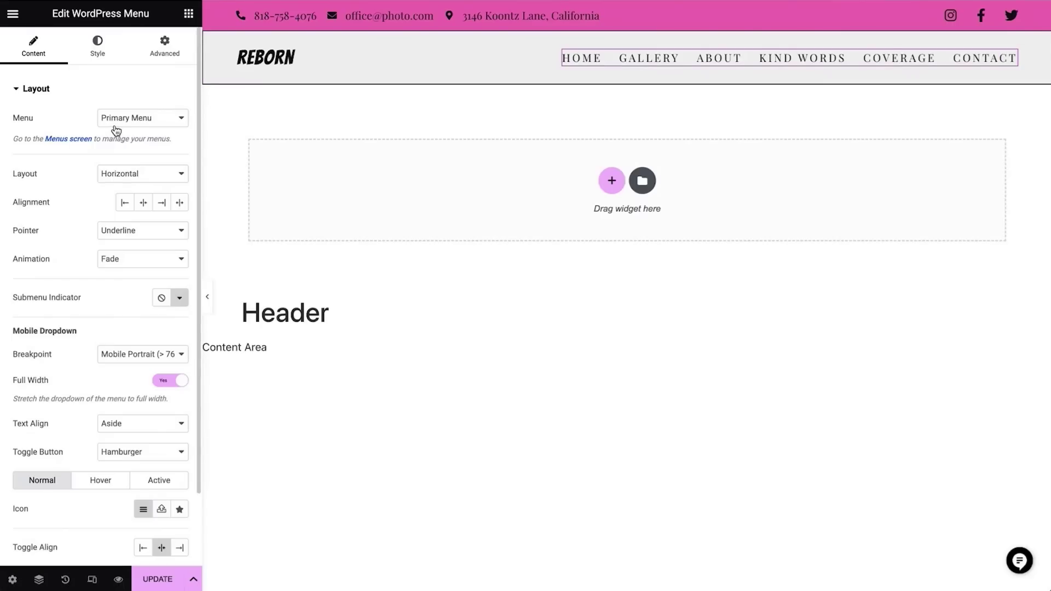
pyautogui.click(69, 140)
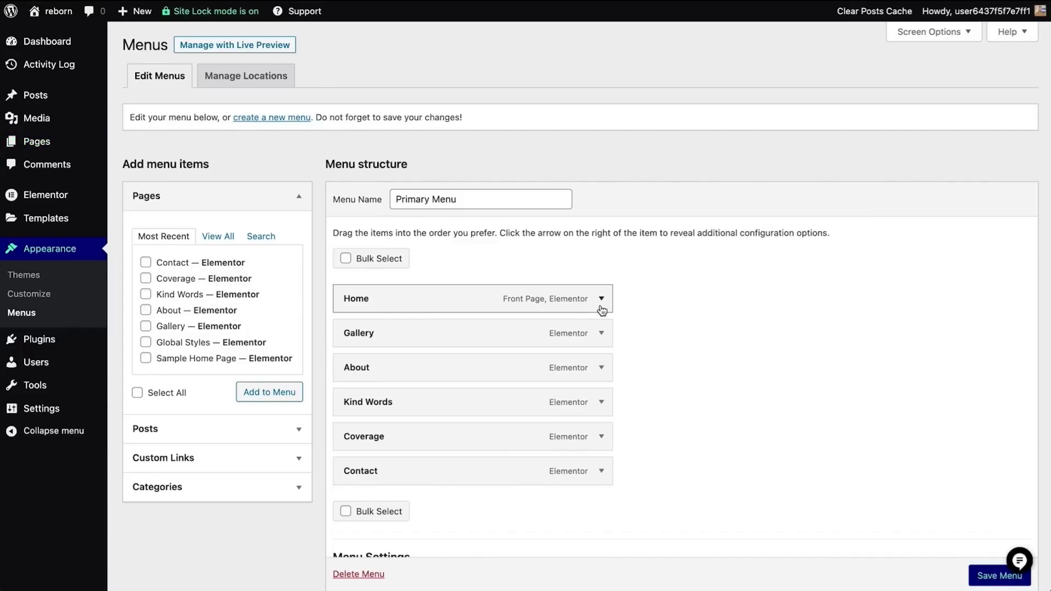
# Create a new menu named Demo Menu
pyautogui.click(288, 118)
pyautogui.click(471, 198)
pyautogui.write('Demo Menu')
pyautogui.click(1003, 378)
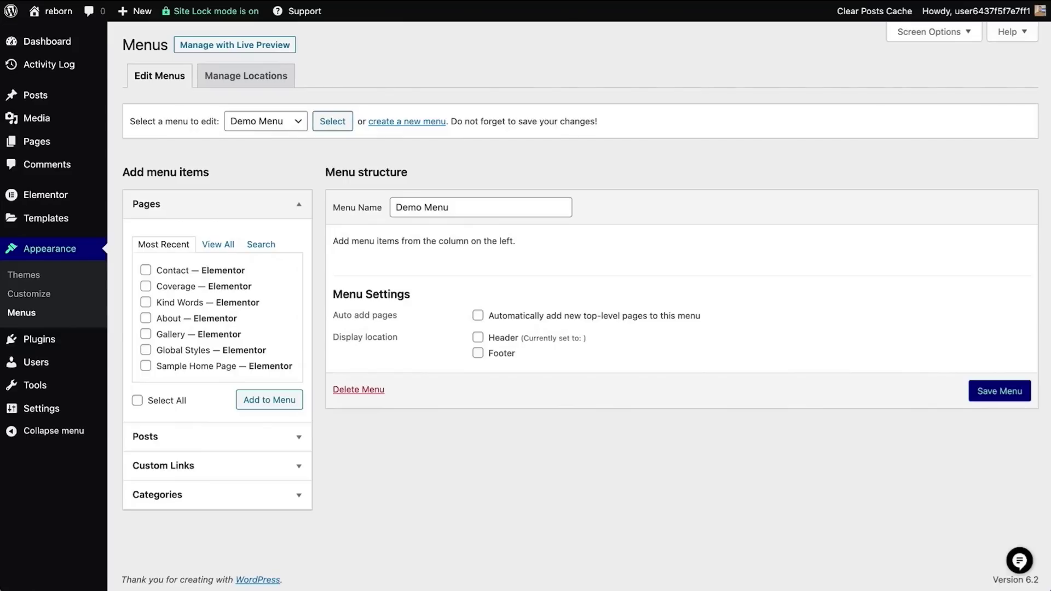
# Add the Home, Contact, Gallery and Kind Words pages to Demo Menu, moving Contact last
pyautogui.click(219, 245)
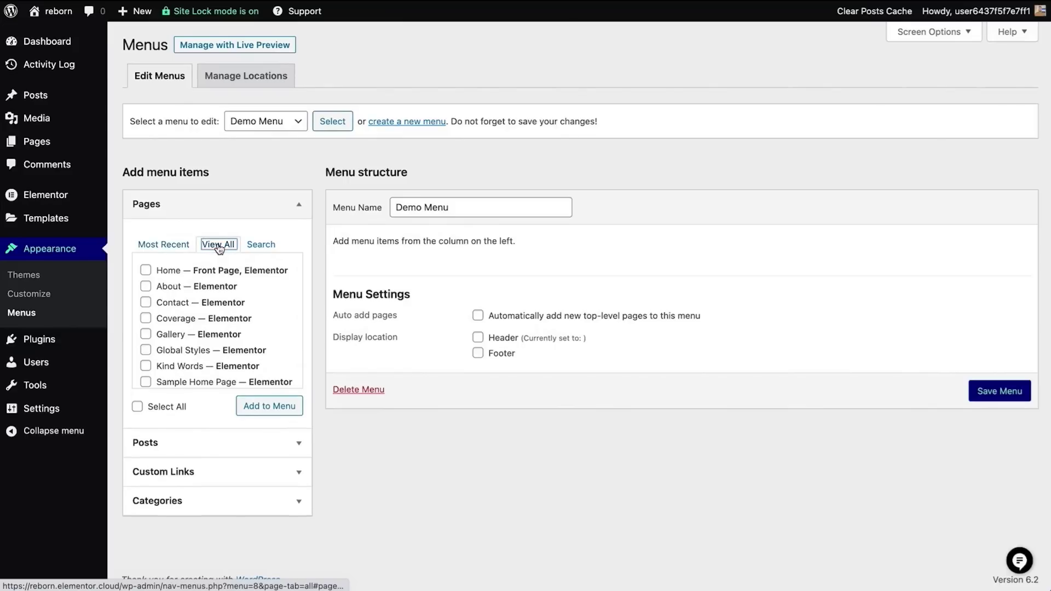
pyautogui.click(187, 273)
pyautogui.click(183, 305)
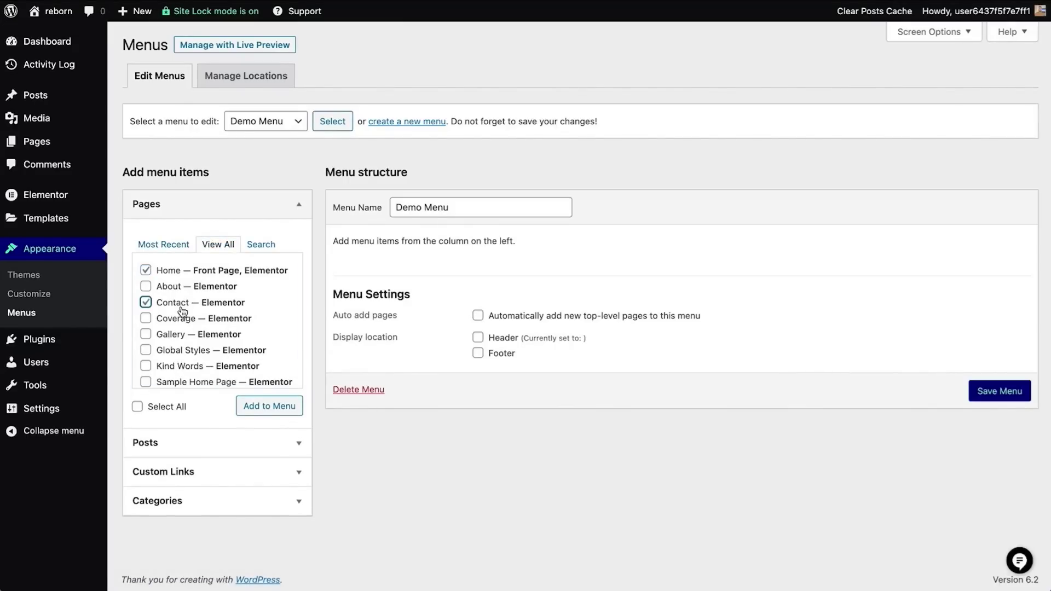
pyautogui.click(182, 336)
pyautogui.click(192, 370)
pyautogui.click(264, 409)
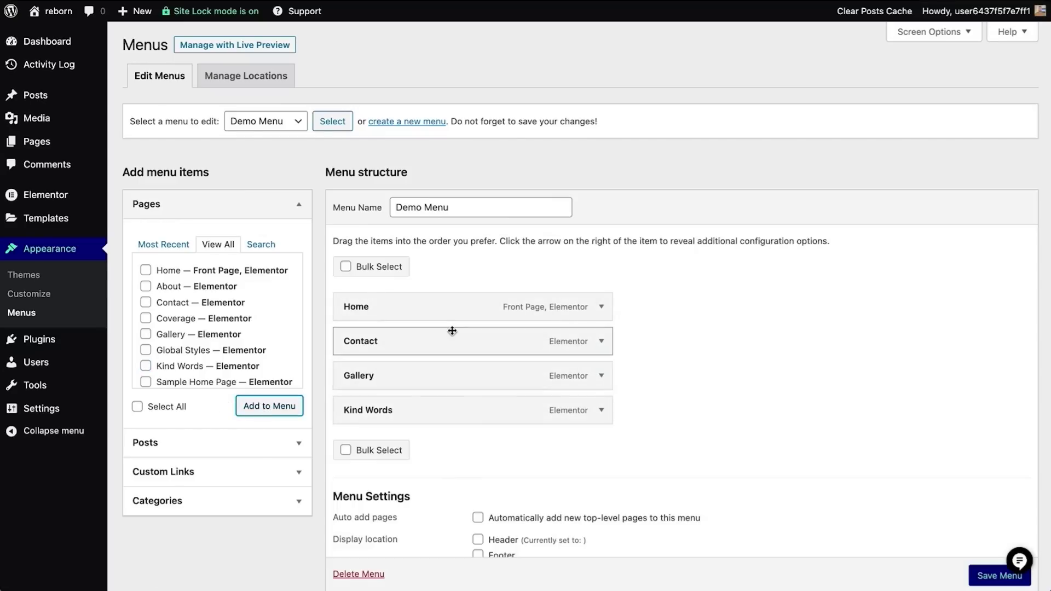
pyautogui.moveTo(451, 337); pyautogui.dragTo(438, 414)
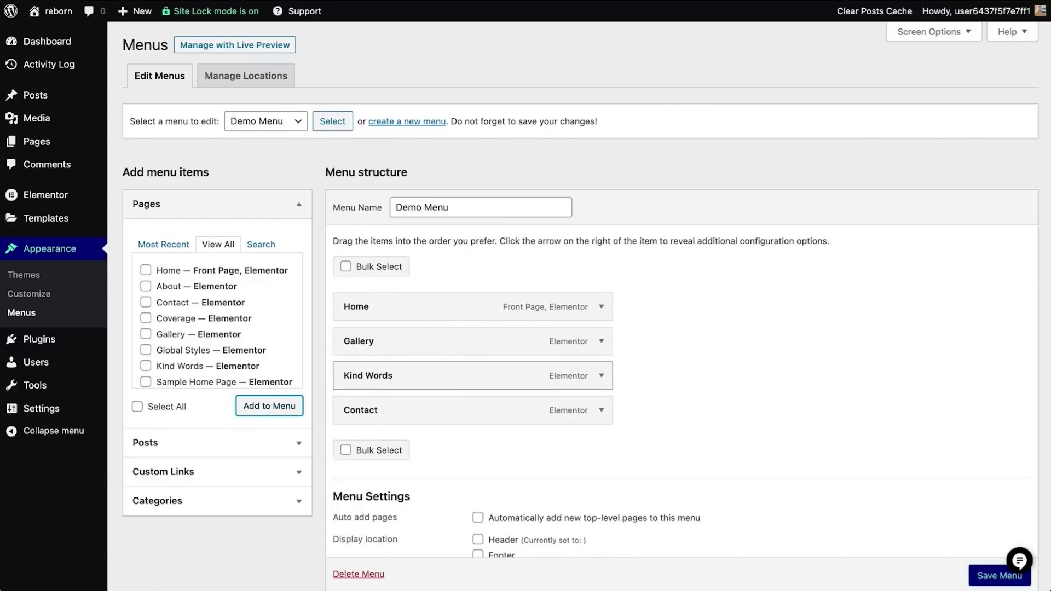
# Browse the Posts and Categories panels, then add a custom link to the menu
pyautogui.click(226, 443)
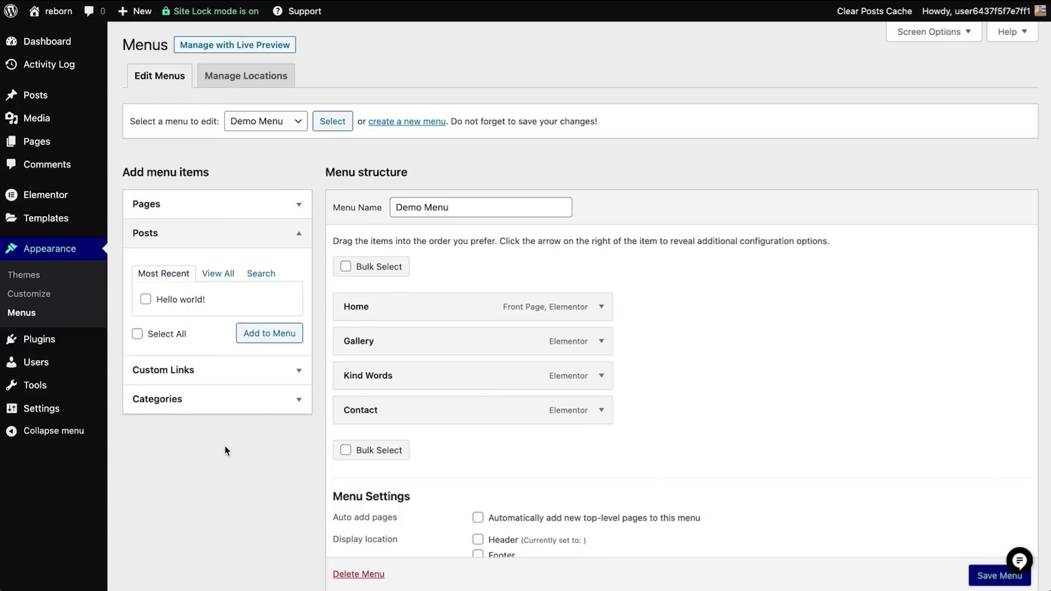
pyautogui.click(217, 406)
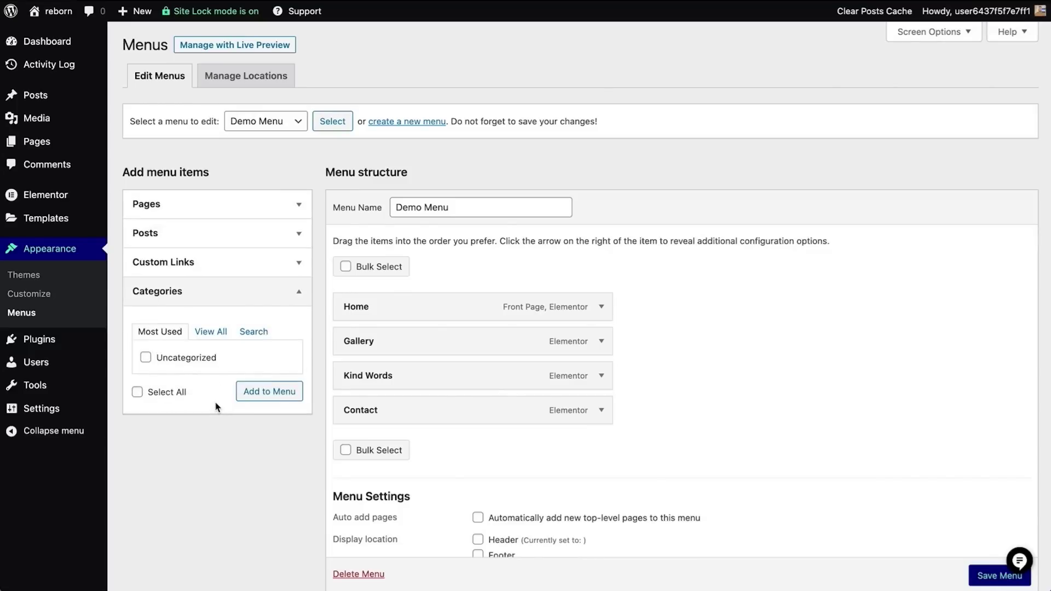
pyautogui.click(233, 263)
pyautogui.click(294, 305)
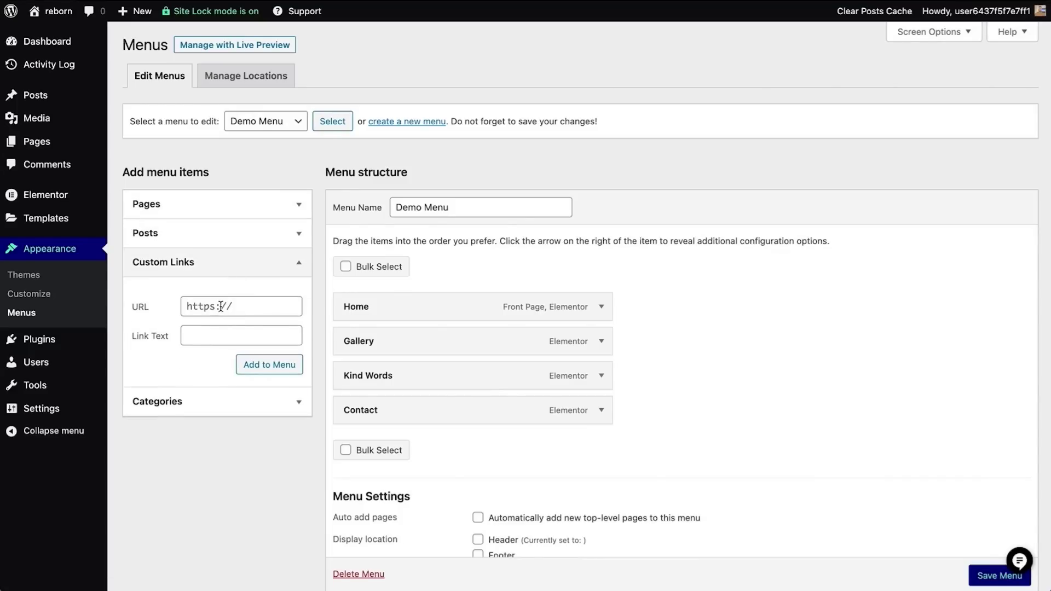
pyautogui.click(296, 376)
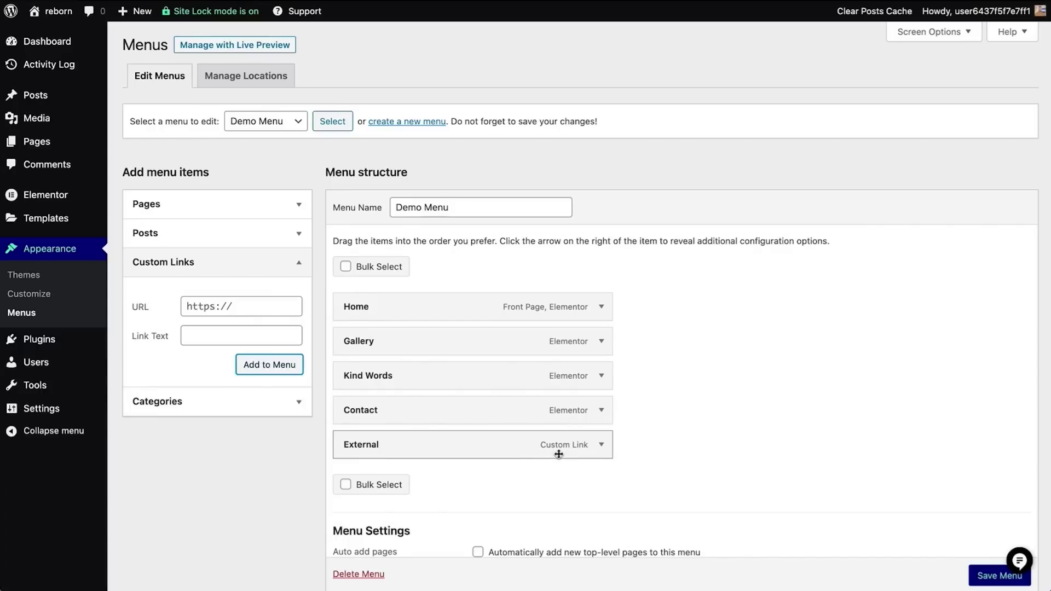
# Remove the trial External custom link from Demo Menu
pyautogui.click(600, 445)
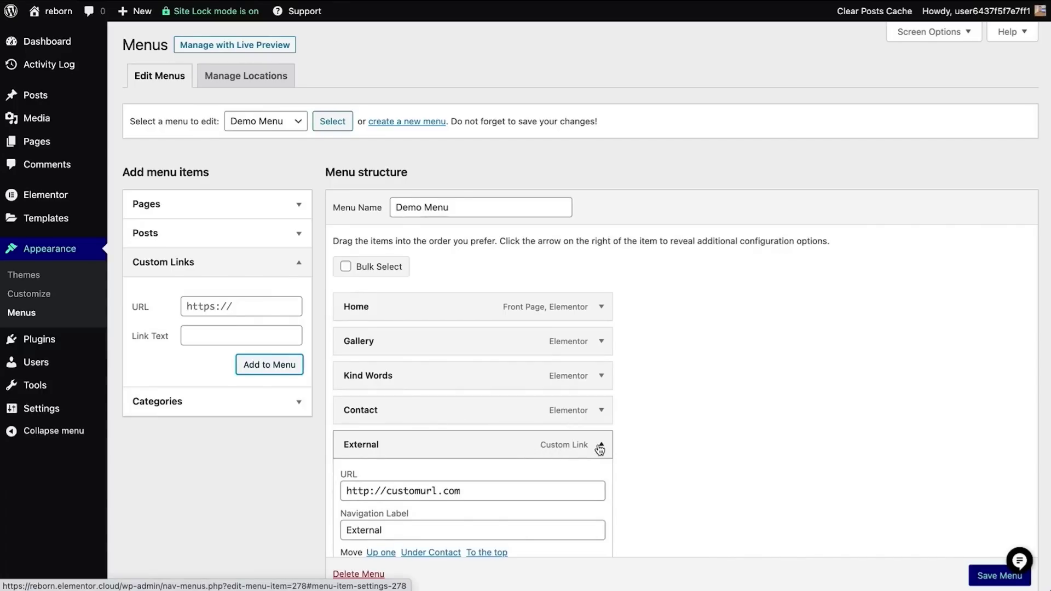
pyautogui.scroll(-2, 416, 509)
pyautogui.click(361, 537)
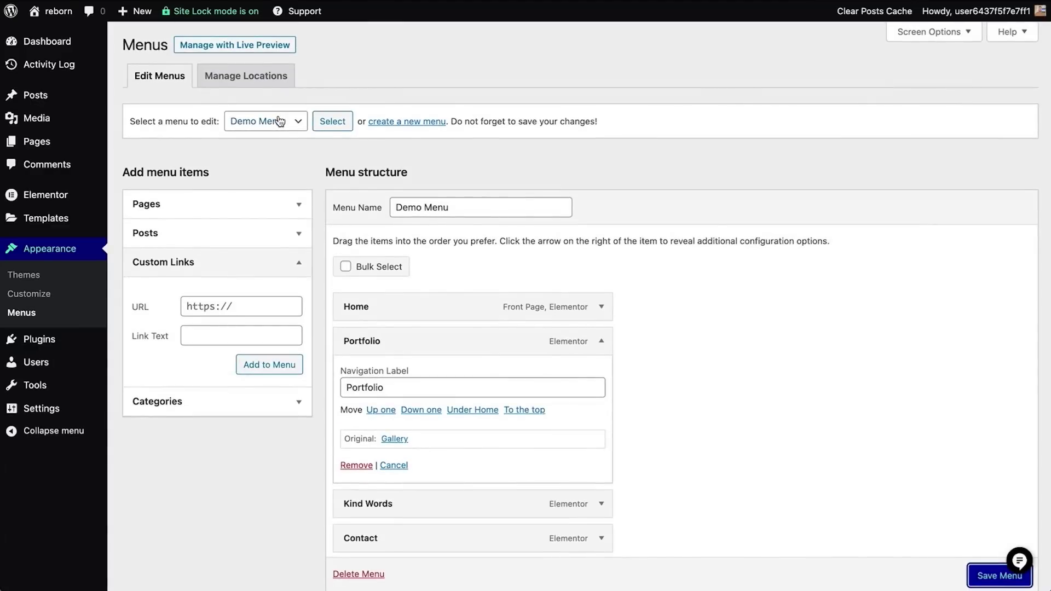
# Select and load Primary Menu for editing, then check the header navigation's menu choices
pyautogui.click(277, 122)
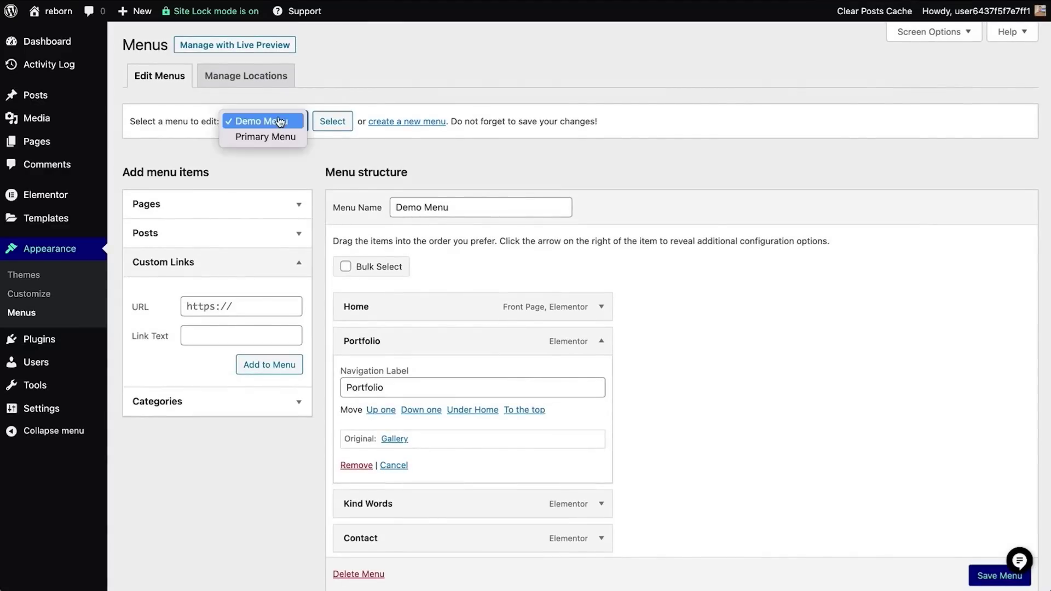
pyautogui.click(278, 137)
pyautogui.click(332, 122)
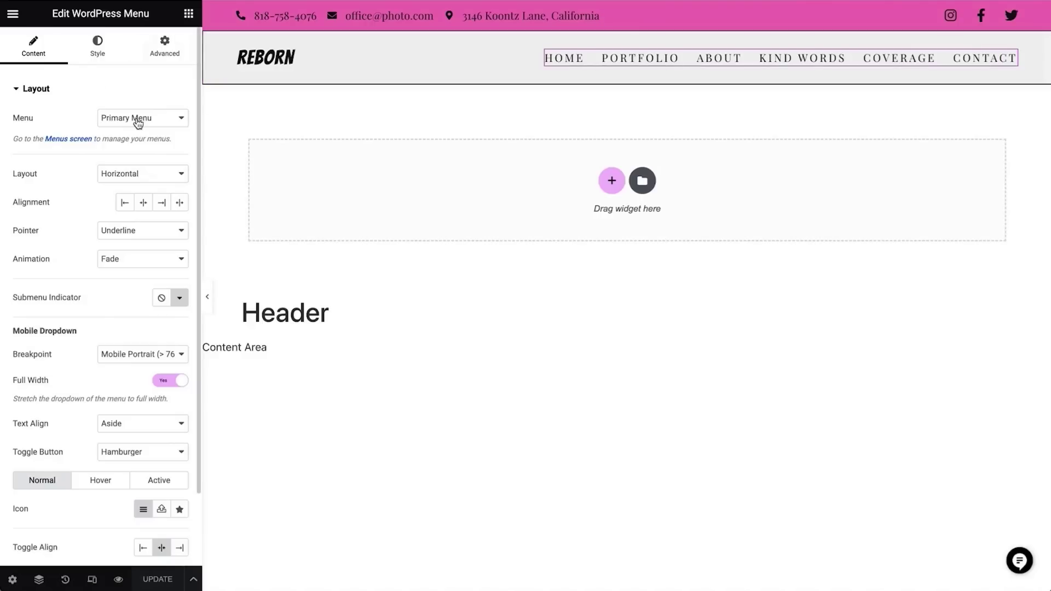
pyautogui.click(139, 118)
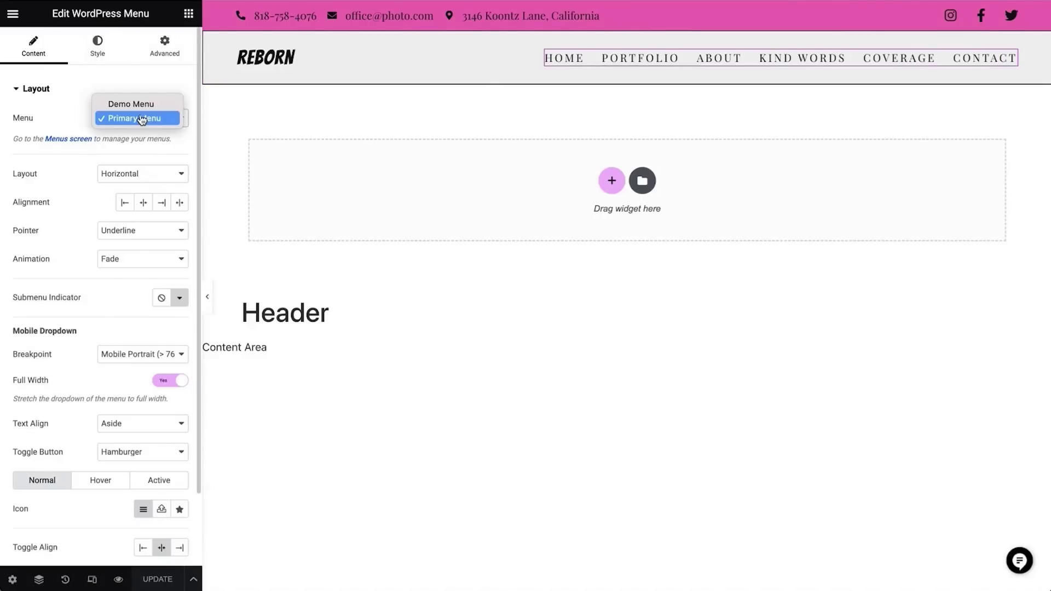
# Keep Primary Menu for the header navigation and paste a new e-mail address into the top bar
pyautogui.click(141, 119)
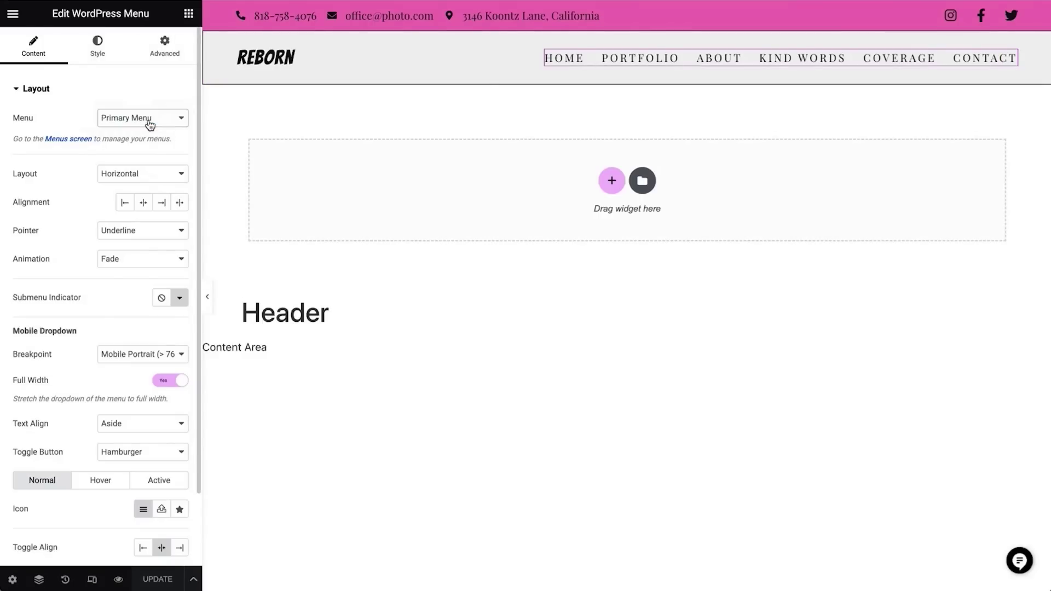
pyautogui.click(394, 15)
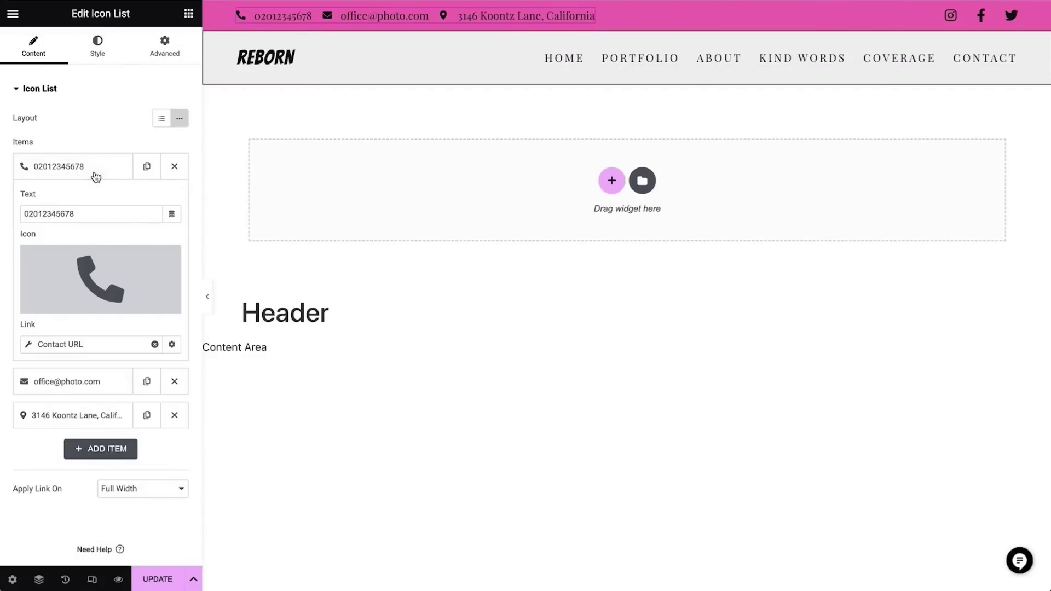
pyautogui.click(94, 377)
pyautogui.moveTo(92, 248); pyautogui.dragTo(9, 251)
pyautogui.hotkey('ctrl', 'v')
# Replace the top bar's street address with the new London address
pyautogui.click(97, 417)
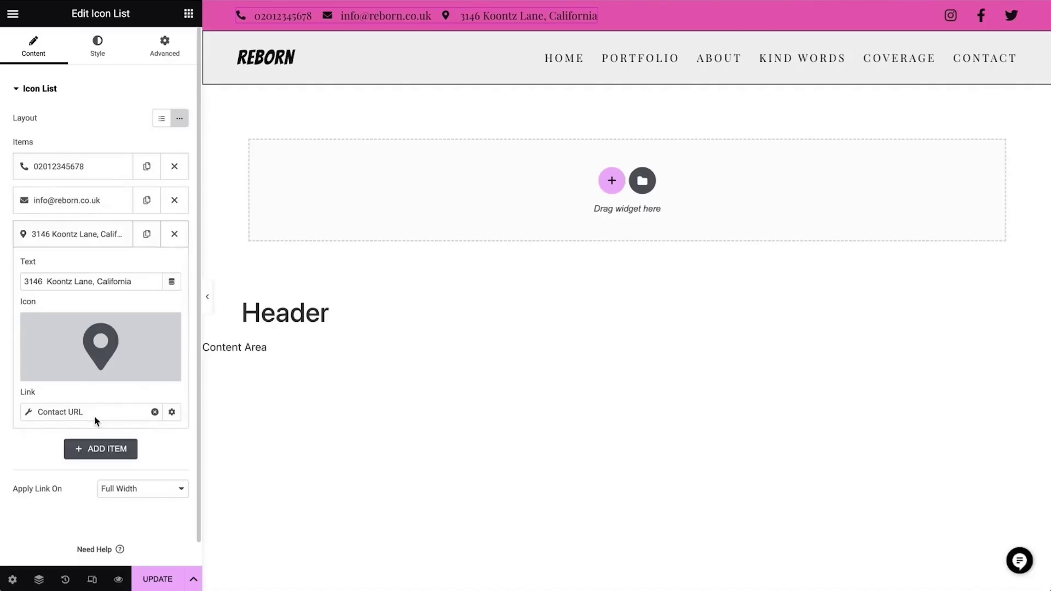
pyautogui.tripleClick(148, 281)
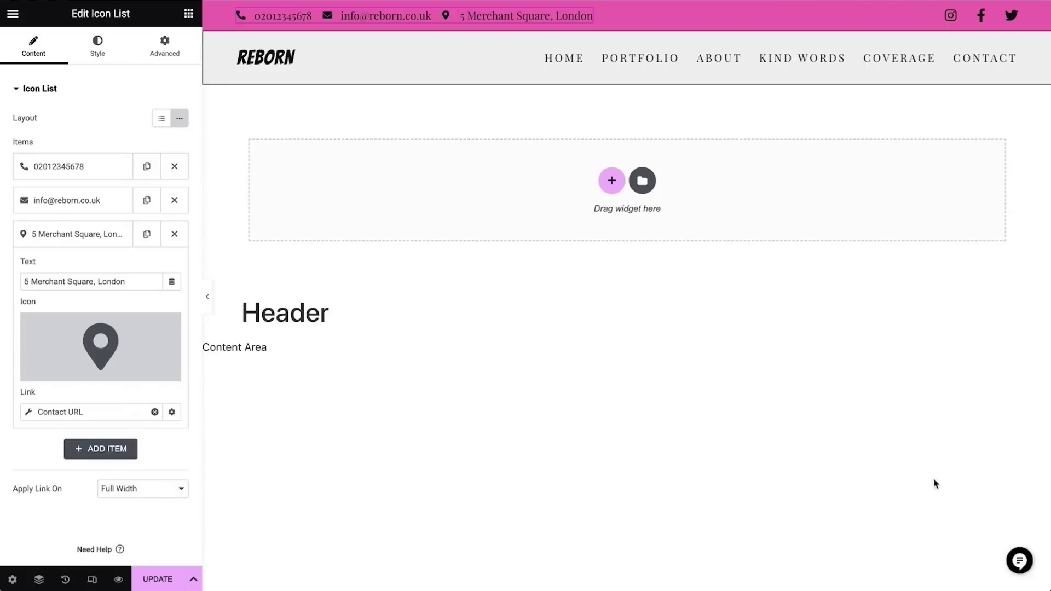
pyautogui.click(978, 18)
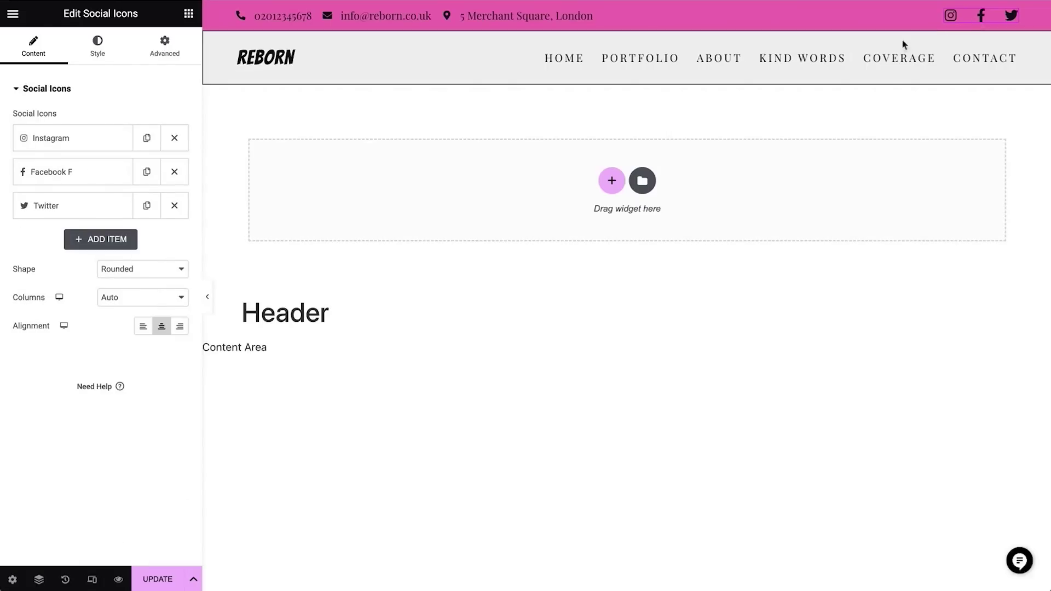
# Add a new social icon item using the Tiktok icon from the Icon Library
pyautogui.click(107, 242)
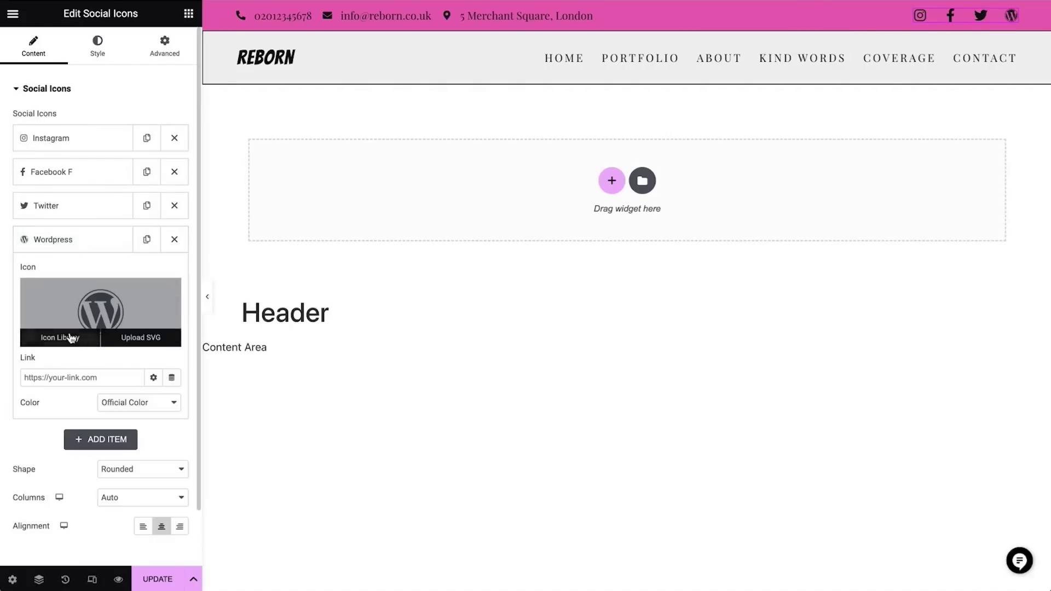
pyautogui.click(69, 336)
pyautogui.click(195, 133)
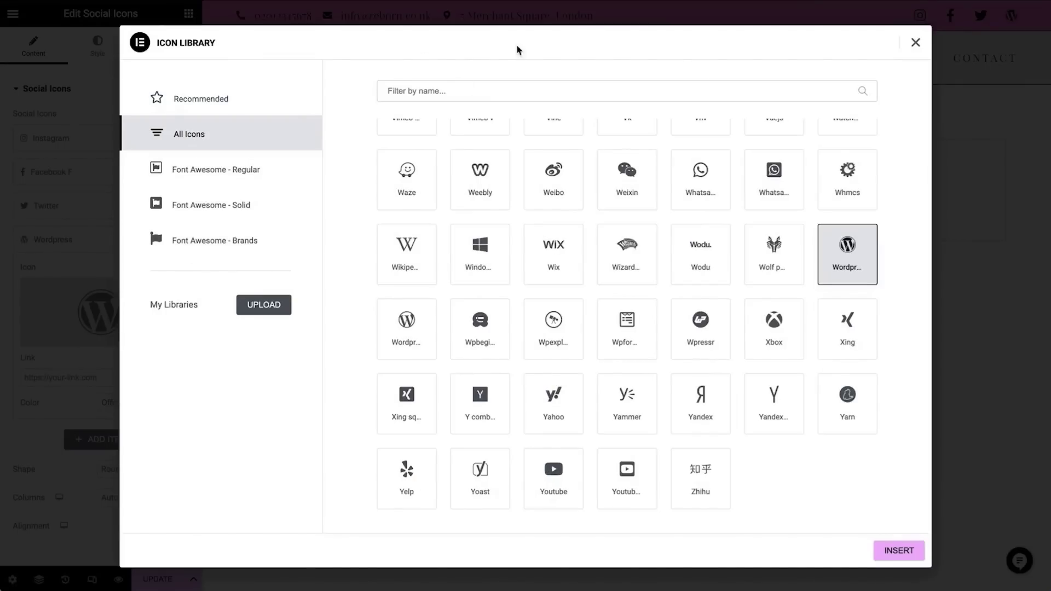
pyautogui.click(426, 98)
pyautogui.write('tik')
pyautogui.click(413, 192)
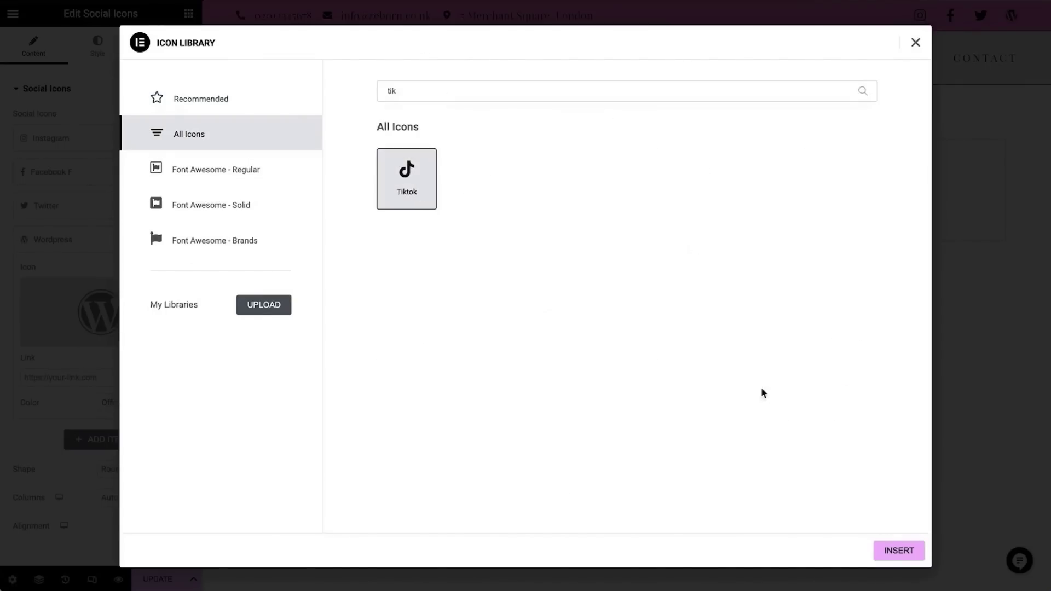
pyautogui.click(898, 551)
pyautogui.click(94, 144)
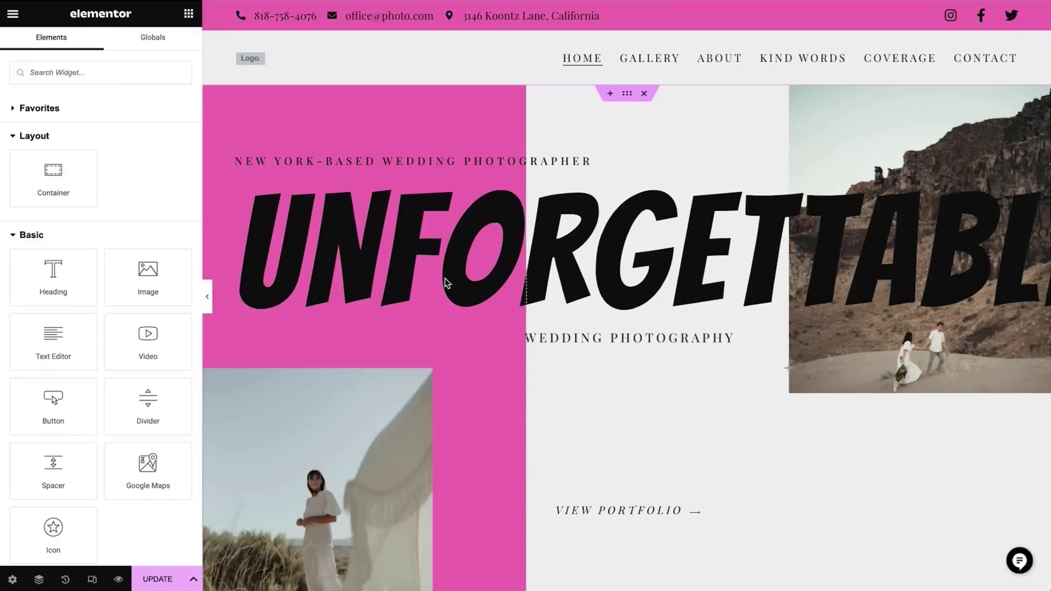
# Change the hero heading to 'London Based Social Media Consultant'
pyautogui.click(322, 249)
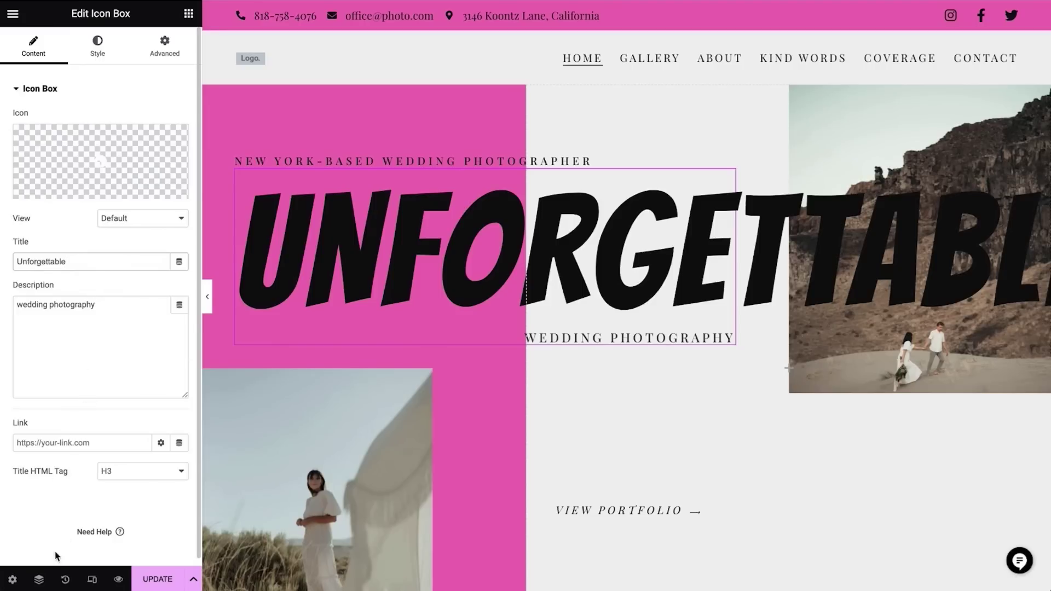
pyautogui.click(39, 579)
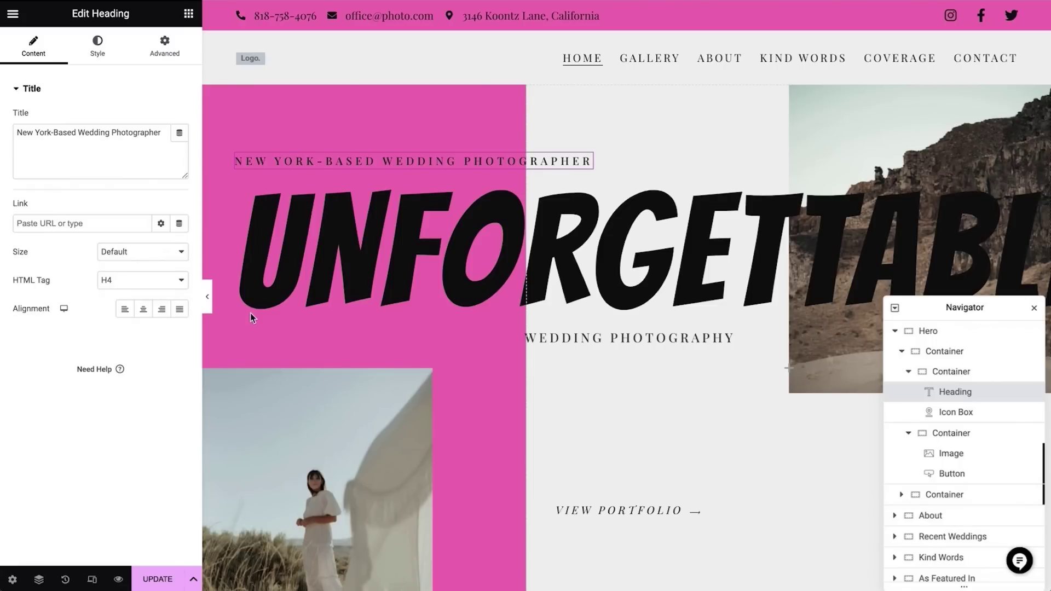
pyautogui.tripleClick(162, 142)
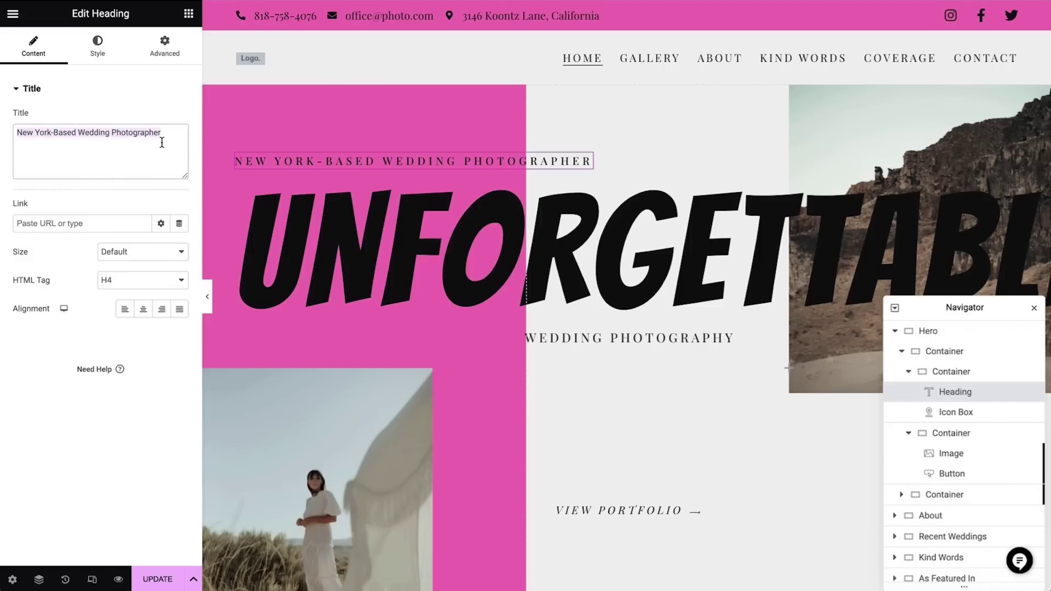
pyautogui.write('London Based Social Media Consultant')
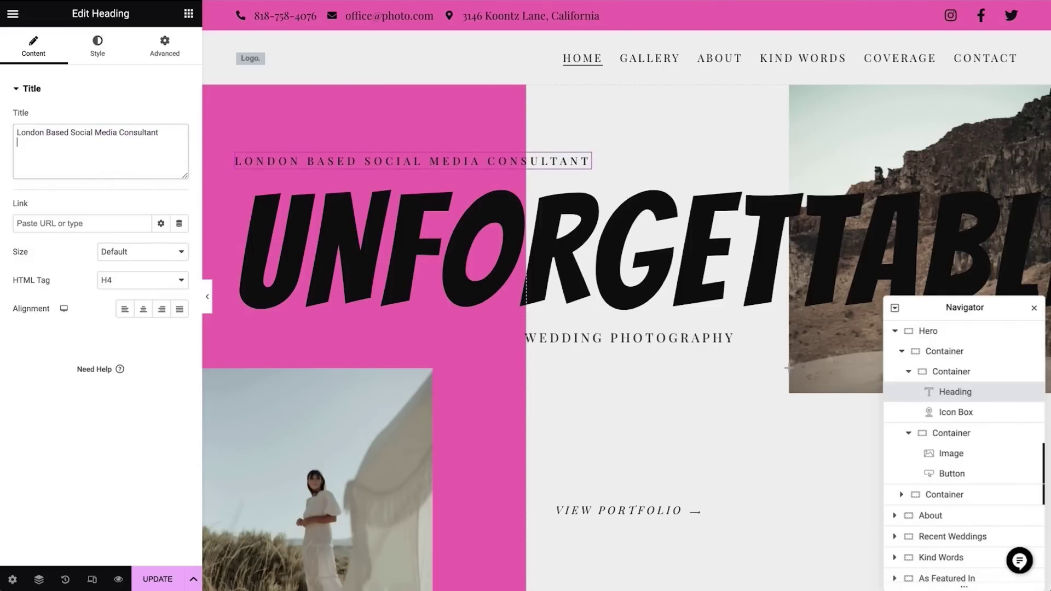
# Retitle the hero icon box 'Reborn' with the tagline 'Personal Branding'
pyautogui.click(408, 288)
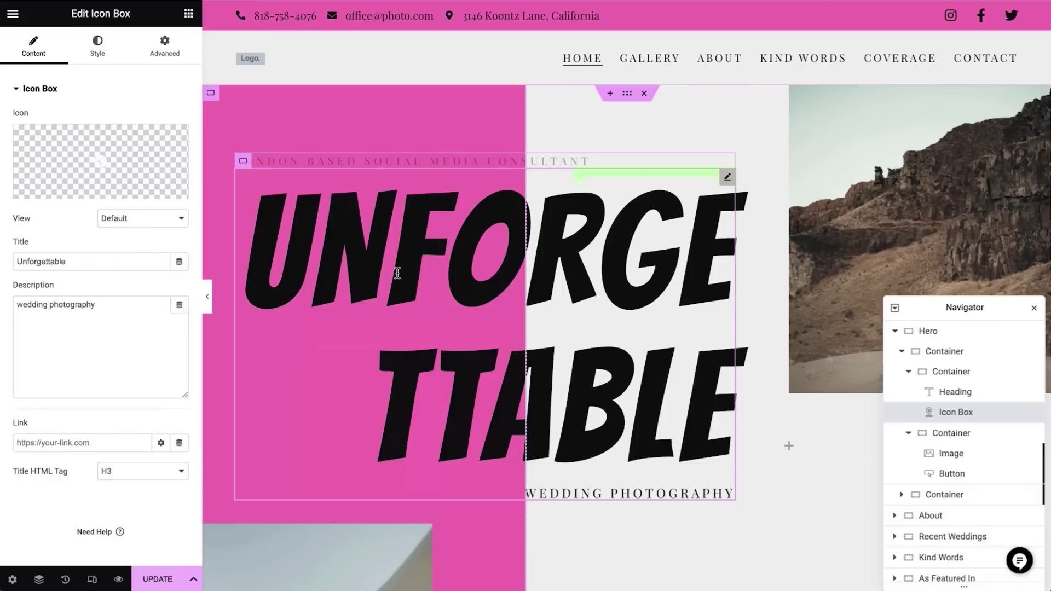
pyautogui.doubleClick(107, 255)
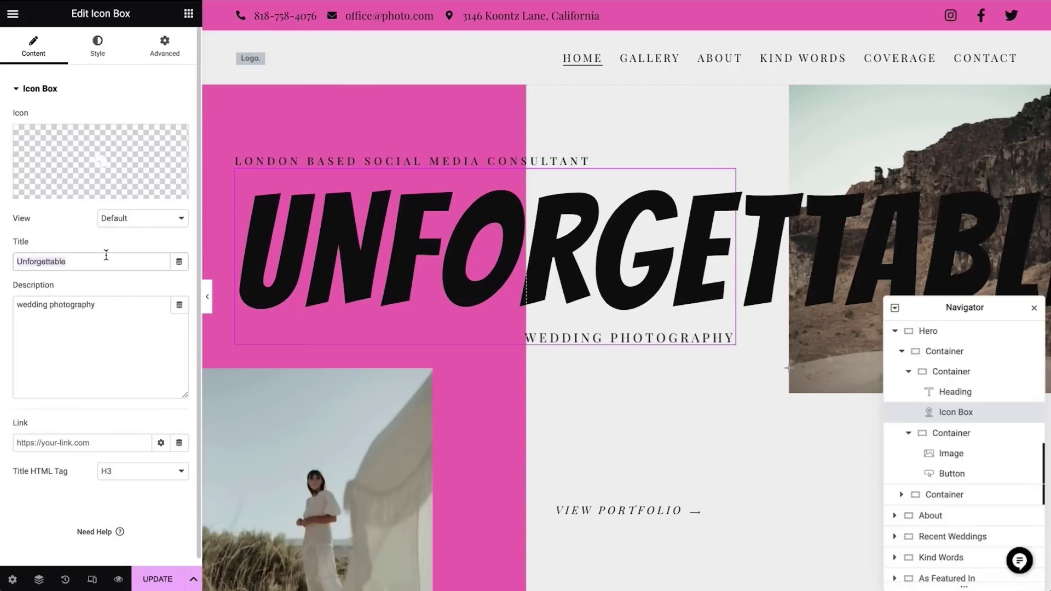
pyautogui.write('Reborn')
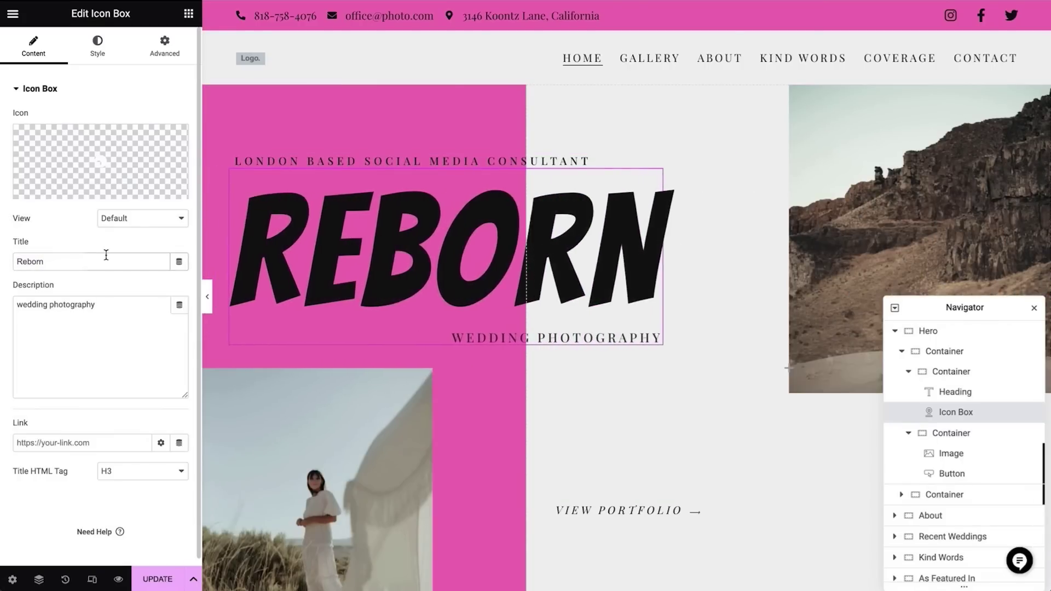
pyautogui.tripleClick(132, 309)
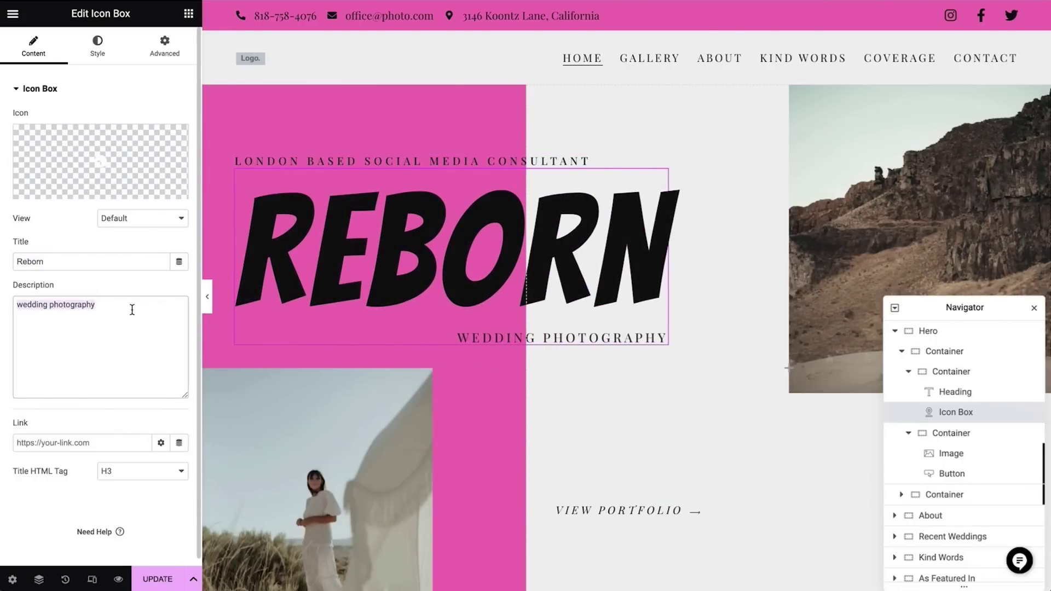
pyautogui.write('Personal Branding')
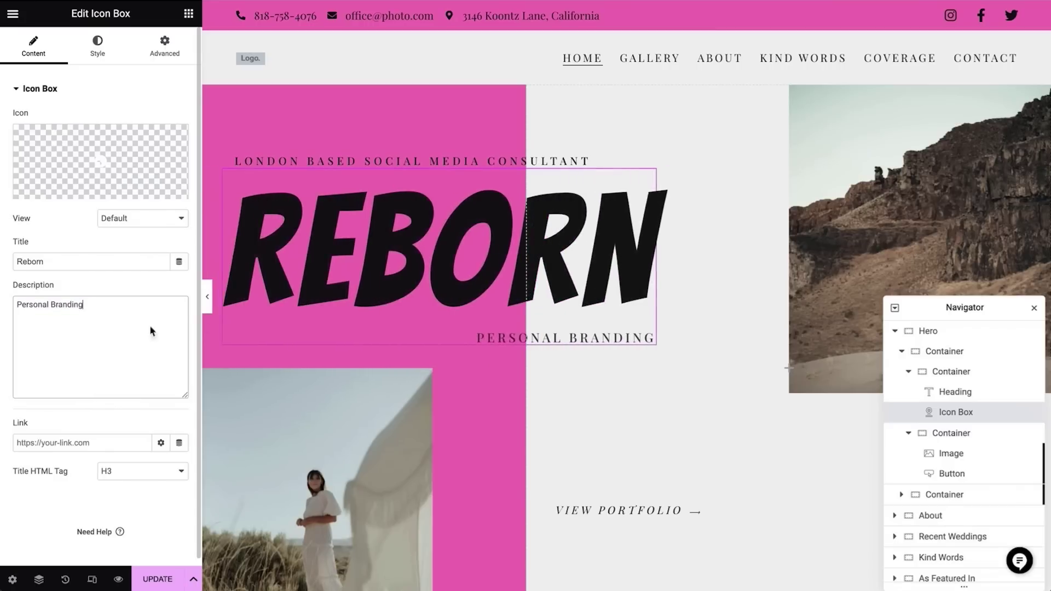
pyautogui.click(362, 494)
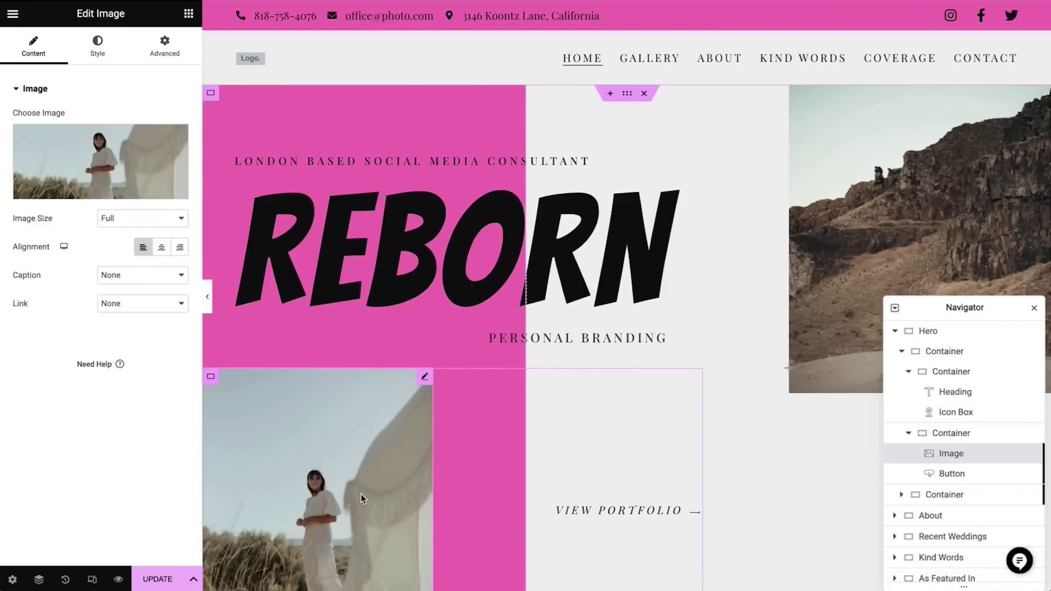
# Upload the new photos and place the graffiti hipster model photo in the hero image
pyautogui.moveTo(132, 164)
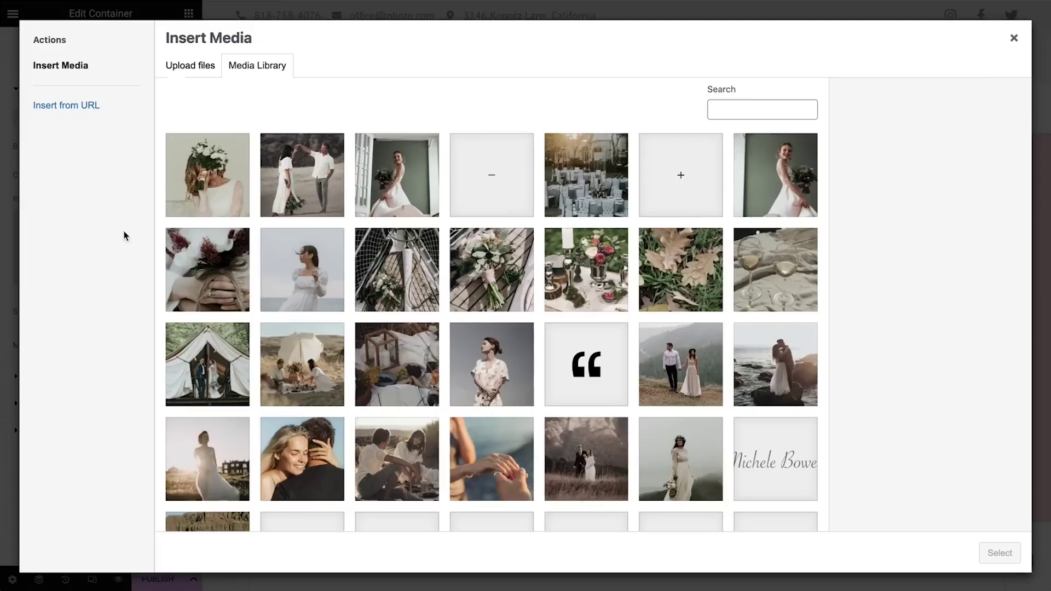
pyautogui.click(194, 68)
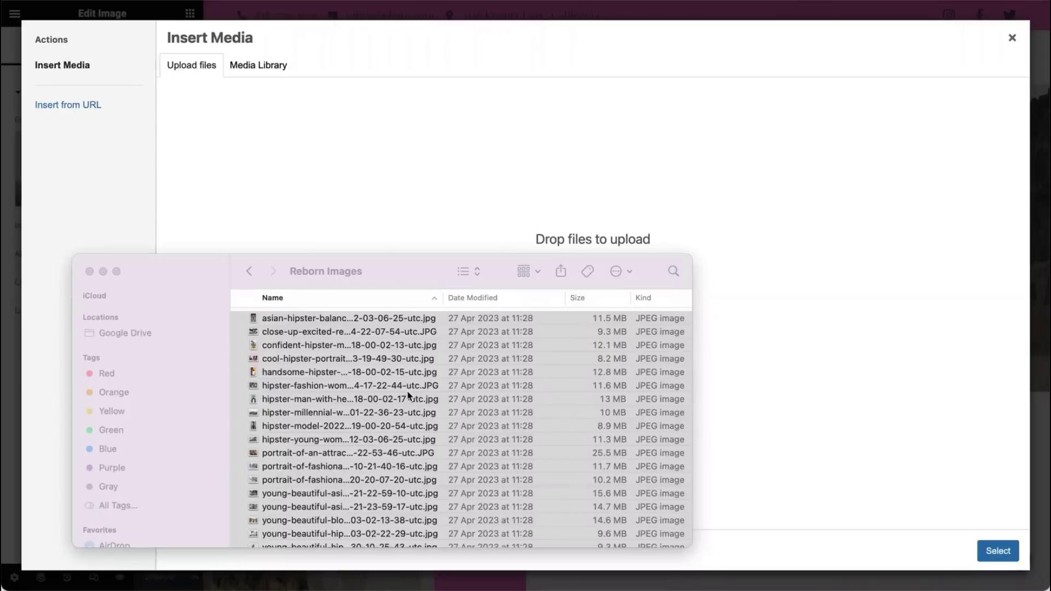
pyautogui.press('super+a')
pyautogui.moveTo(411, 399); pyautogui.dragTo(618, 228)
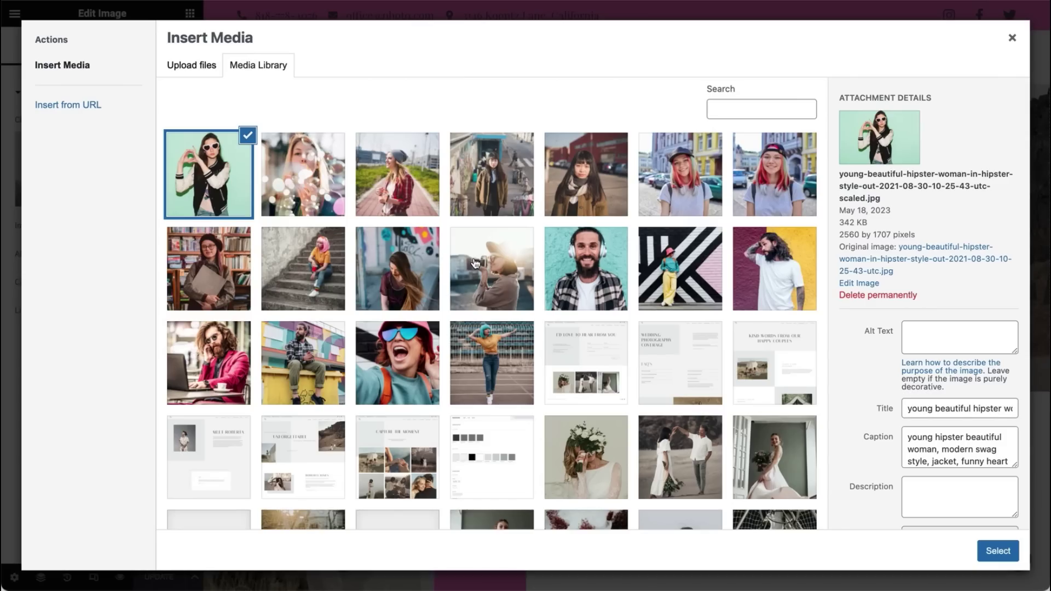
pyautogui.click(411, 292)
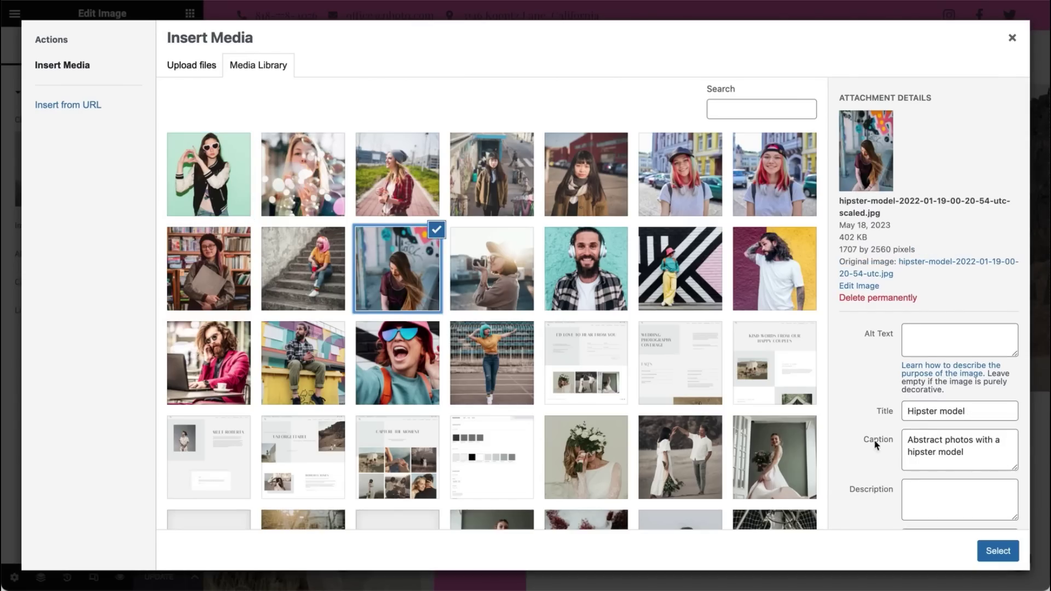
pyautogui.click(998, 550)
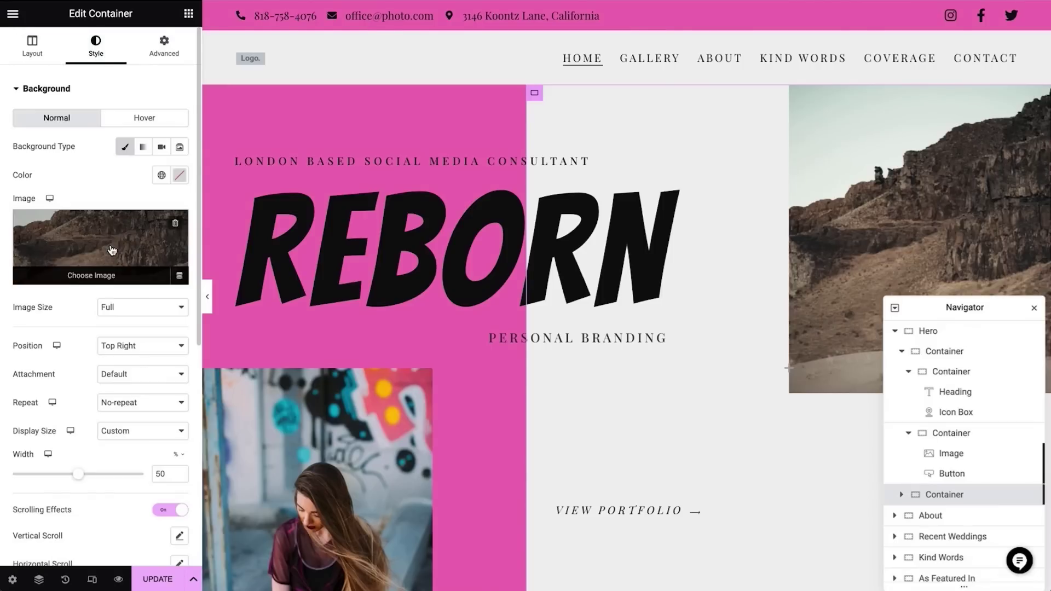
# Set the smiling teenage girl street portrait as the container background at 70% width
pyautogui.click(112, 250)
pyautogui.click(688, 189)
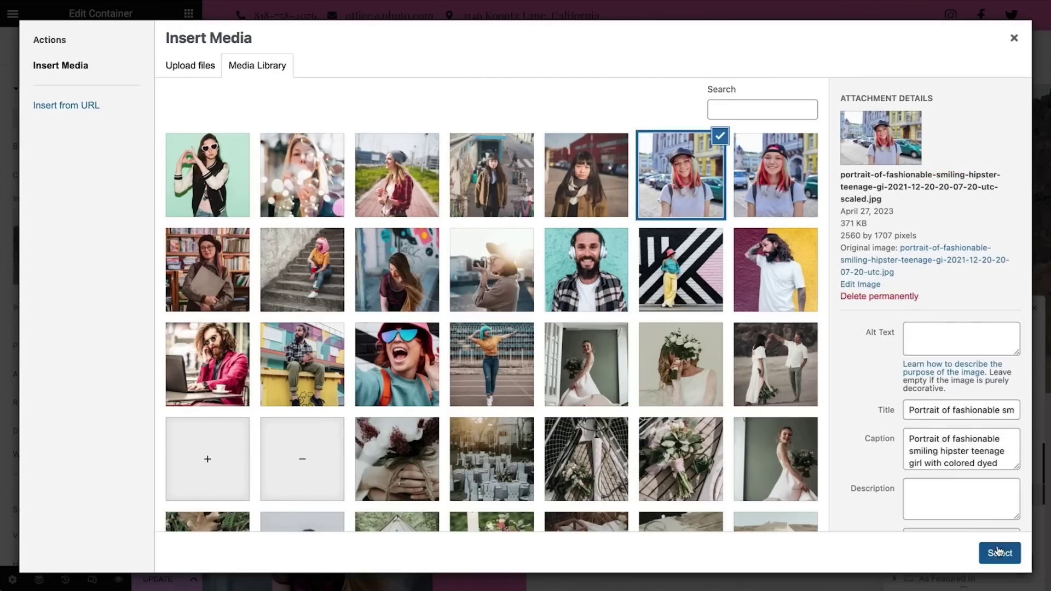
pyautogui.click(998, 551)
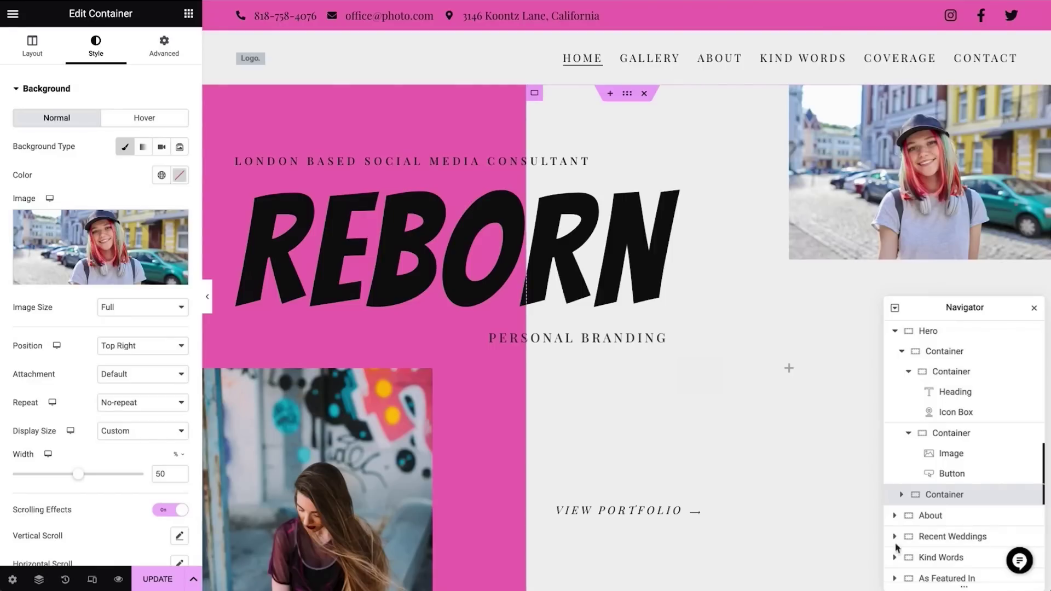
pyautogui.doubleClick(163, 473)
pyautogui.write('70')
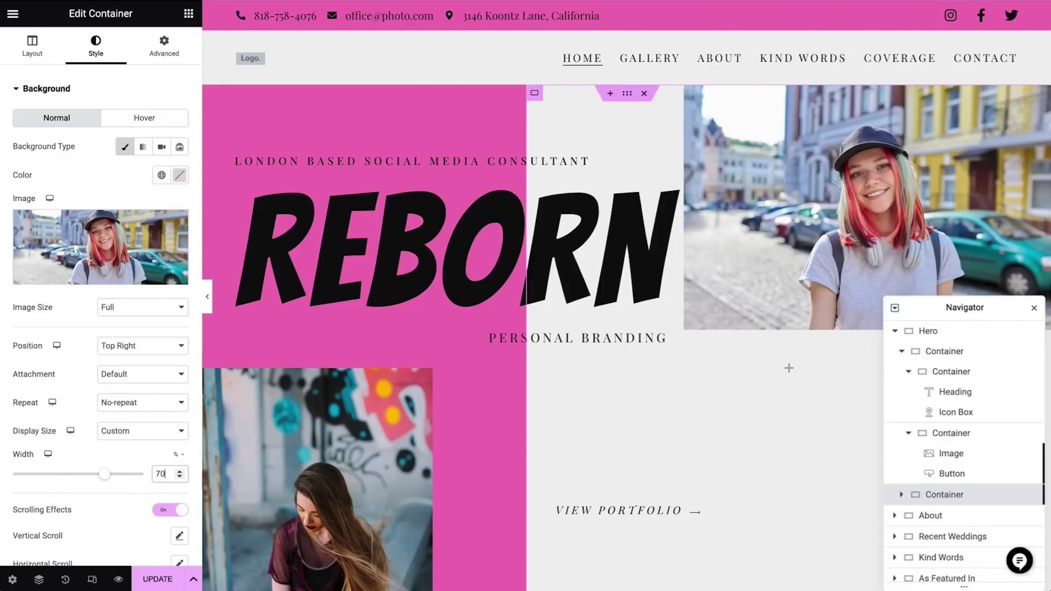
# Scroll to the about section and select its name heading text for replacement
pyautogui.click(1034, 307)
pyautogui.scroll(-2, 703, 482)
pyautogui.scroll(-10, 703, 485)
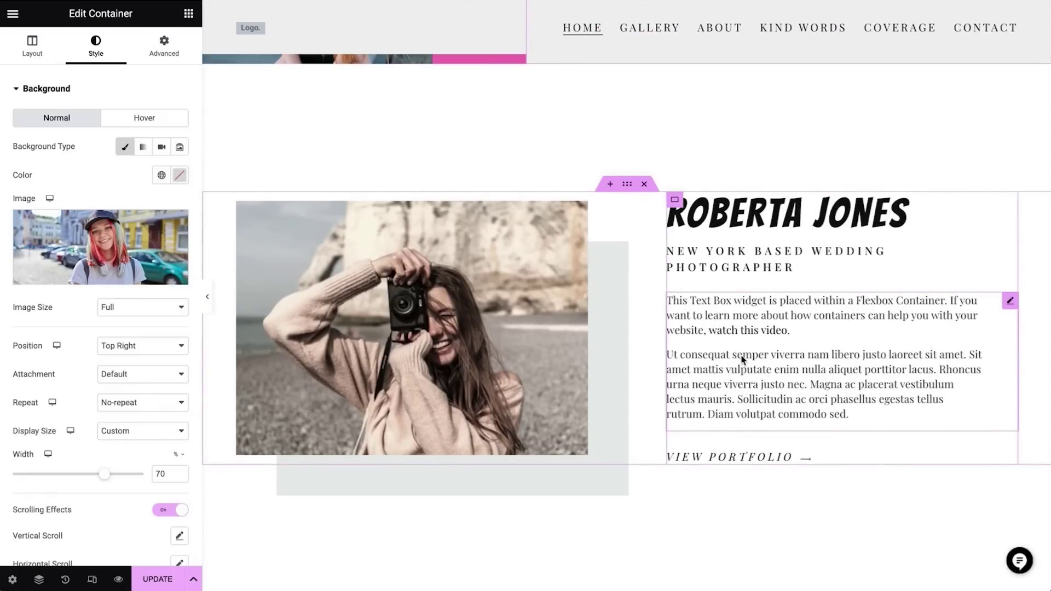
pyautogui.click(804, 225)
pyautogui.tripleClick(130, 142)
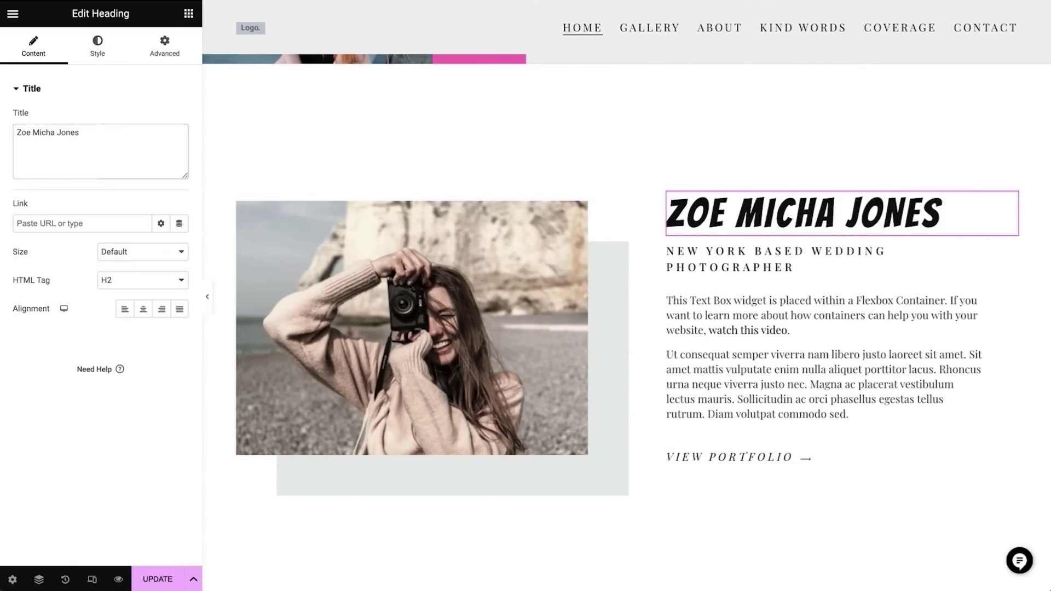
# Replace the about heading with the consultant's name, subtitle 'London Based Social Media Consultant', and paste the new bio
pyautogui.click(757, 271)
pyautogui.tripleClick(162, 146)
pyautogui.write('London Based Social Media Consultant')
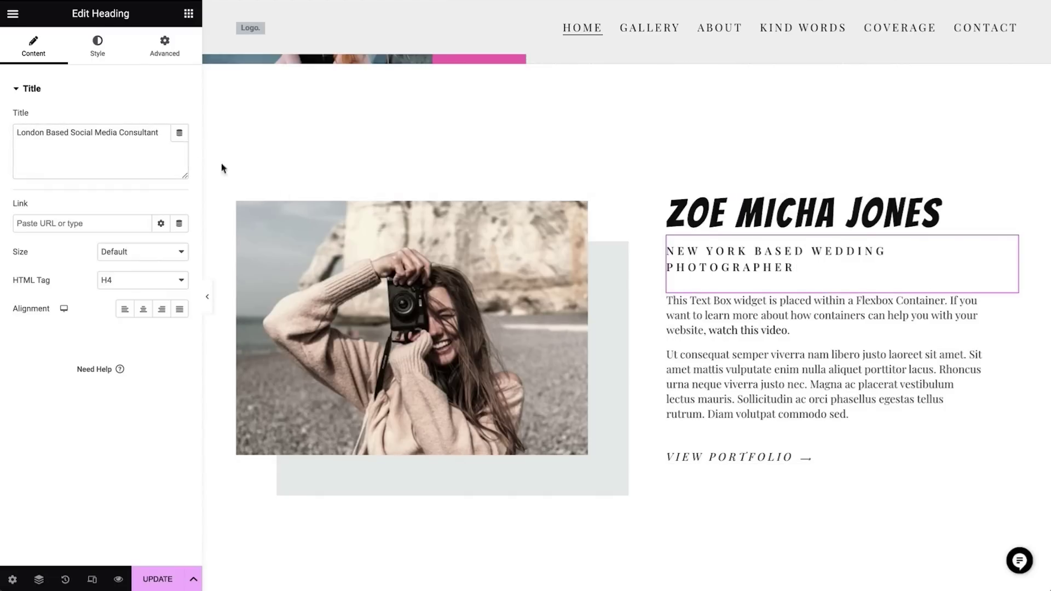
pyautogui.click(679, 359)
pyautogui.hotkey('ctrl', 'a')
pyautogui.write('I am a London based Social media consultant with 18k followers and I help individuals to recreate their online presence to help them get better business and social opportunities. My services include social media presence evaluation, bio editing, photo shooting, and advising about content planning strategies.')
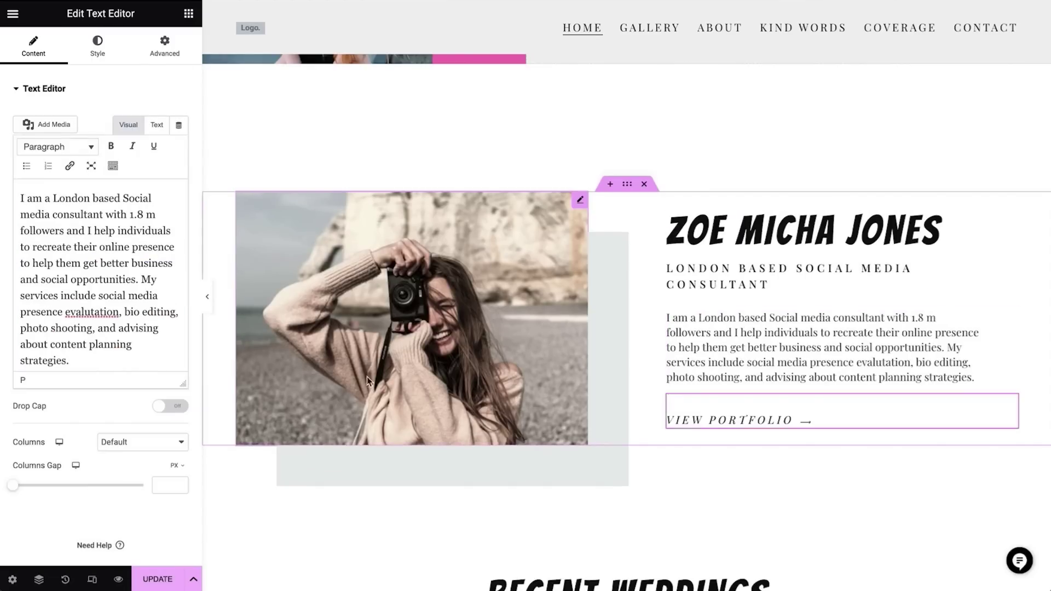
# Swap the about photo for the woman photographing on a rooftop
pyautogui.click(429, 338)
pyautogui.click(112, 144)
pyautogui.click(469, 276)
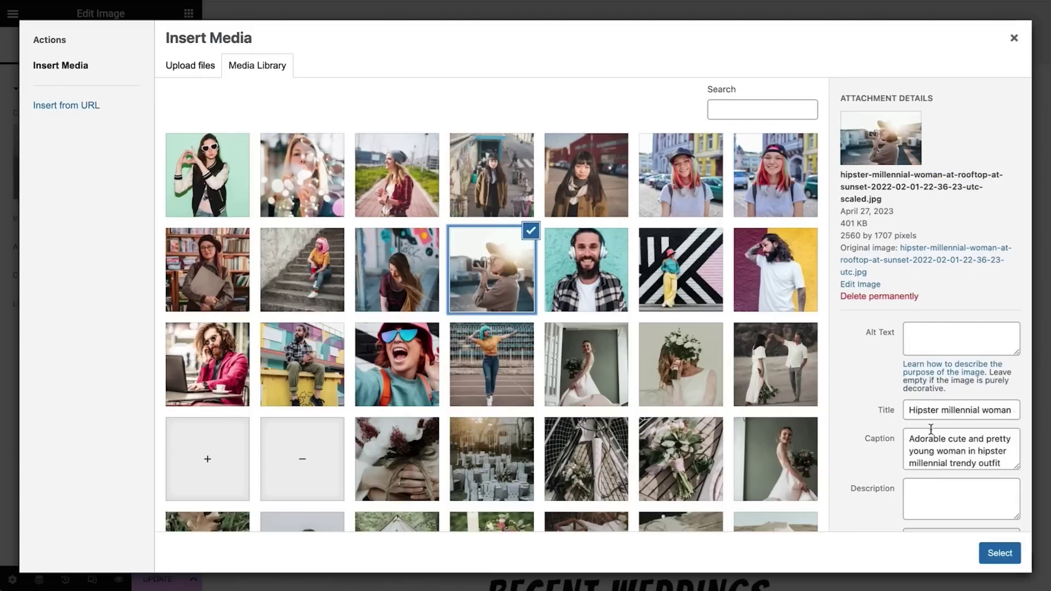
pyautogui.click(1016, 554)
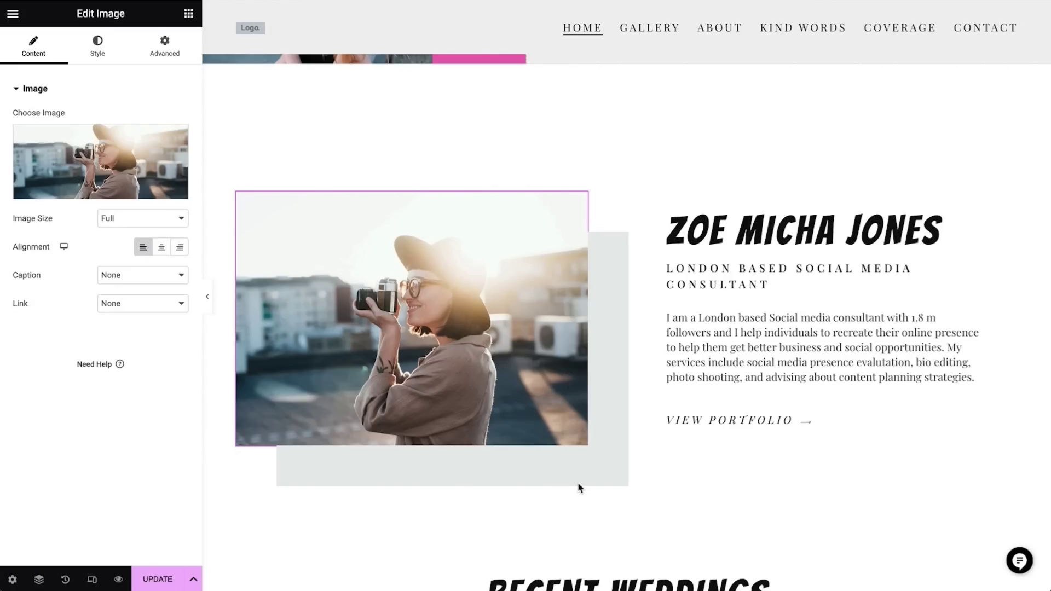
# Set the about photo's box shadow colour to #BD95FF
pyautogui.click(95, 55)
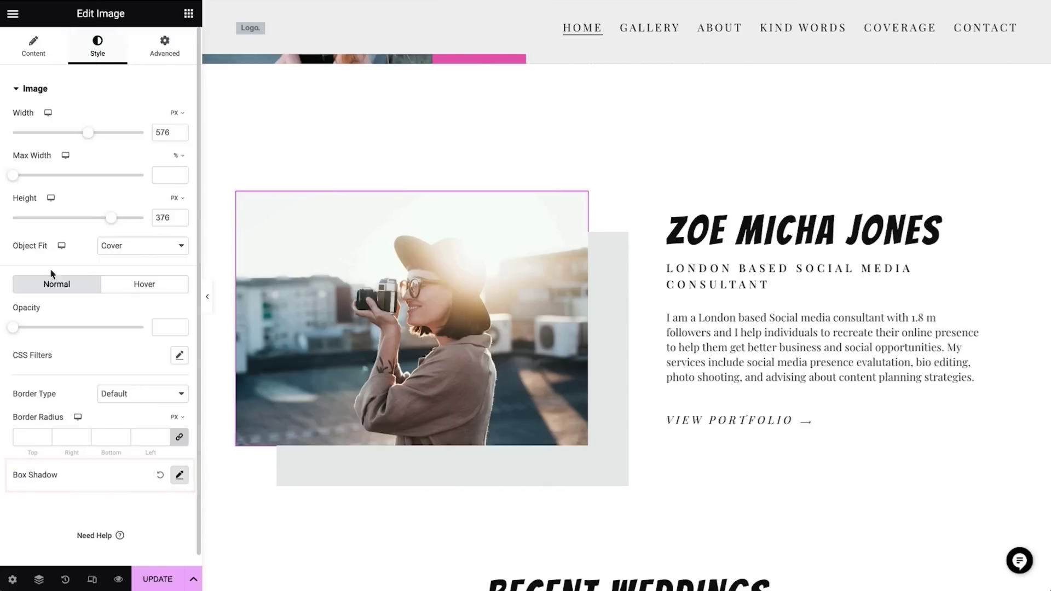
pyautogui.click(185, 485)
pyautogui.scroll(-2, 169, 512)
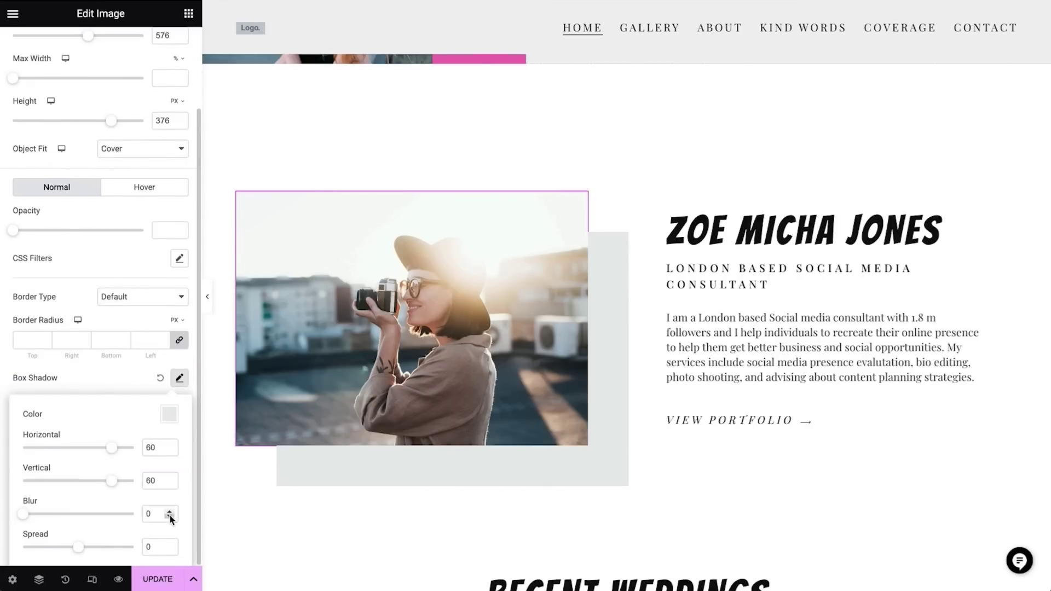
pyautogui.click(168, 416)
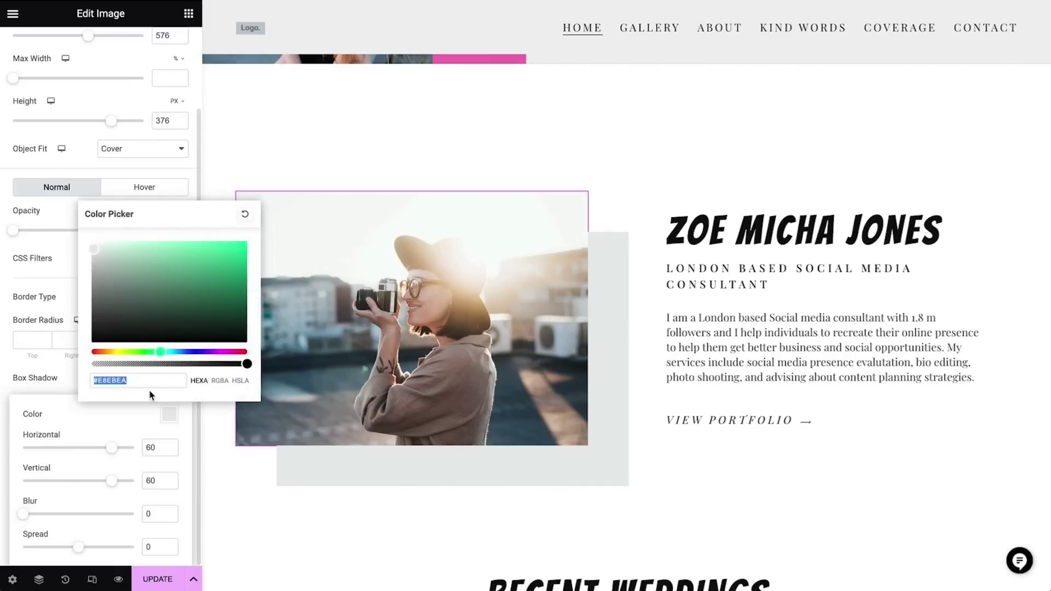
pyautogui.write('#BD95FF')
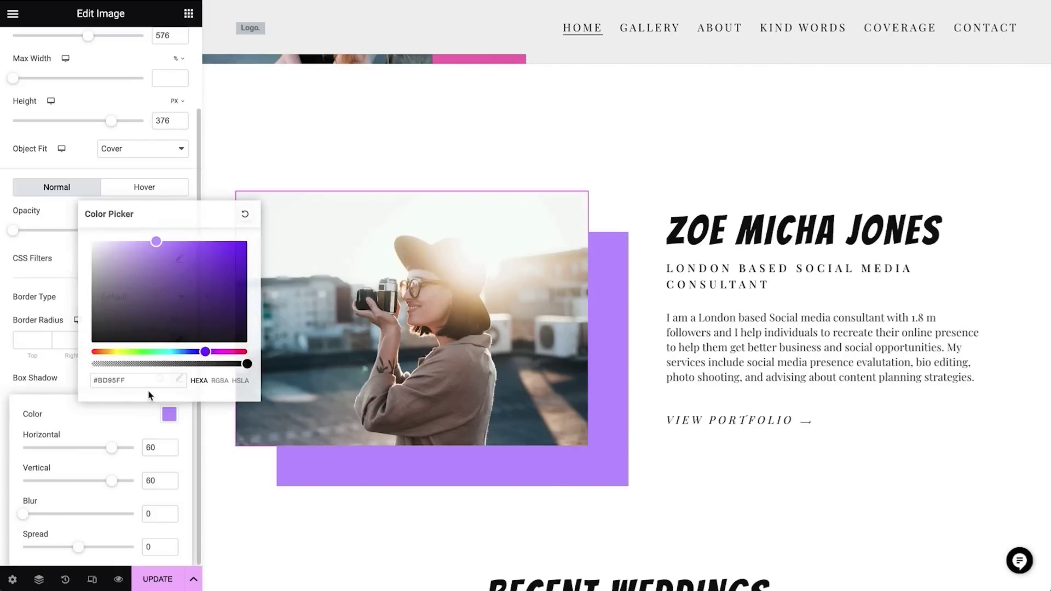
pyautogui.click(70, 263)
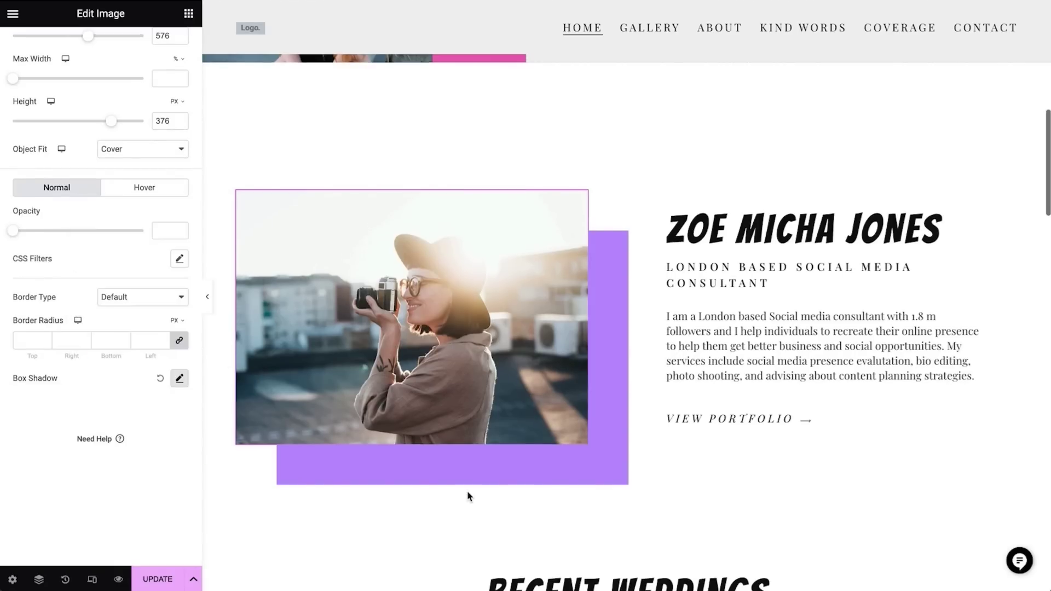
pyautogui.scroll(-8, 467, 491)
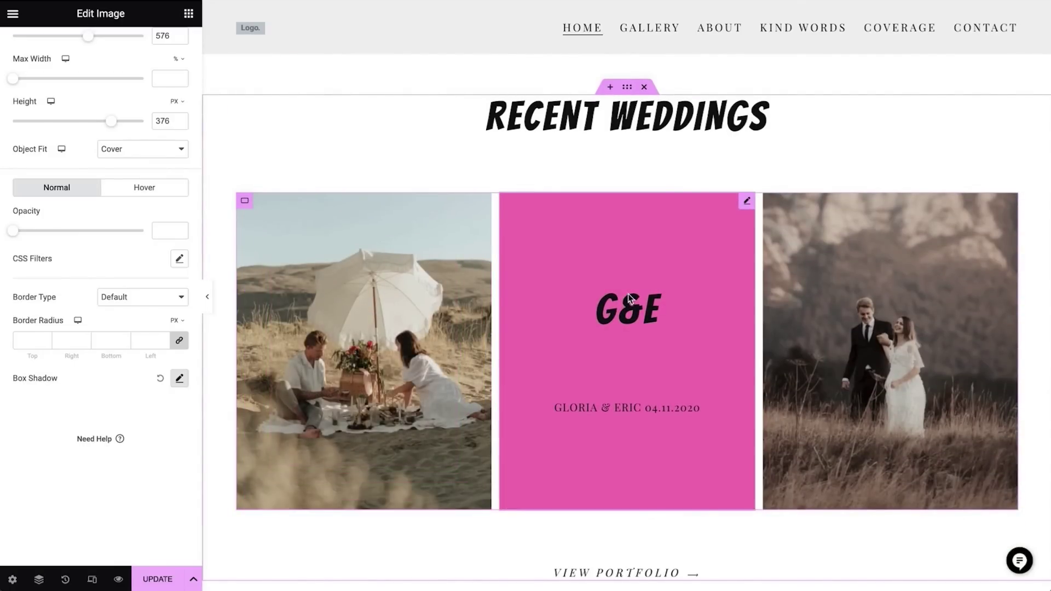
# Replace the Recent Weddings heading with the 'It's all about finding the real you' tagline
pyautogui.click(664, 126)
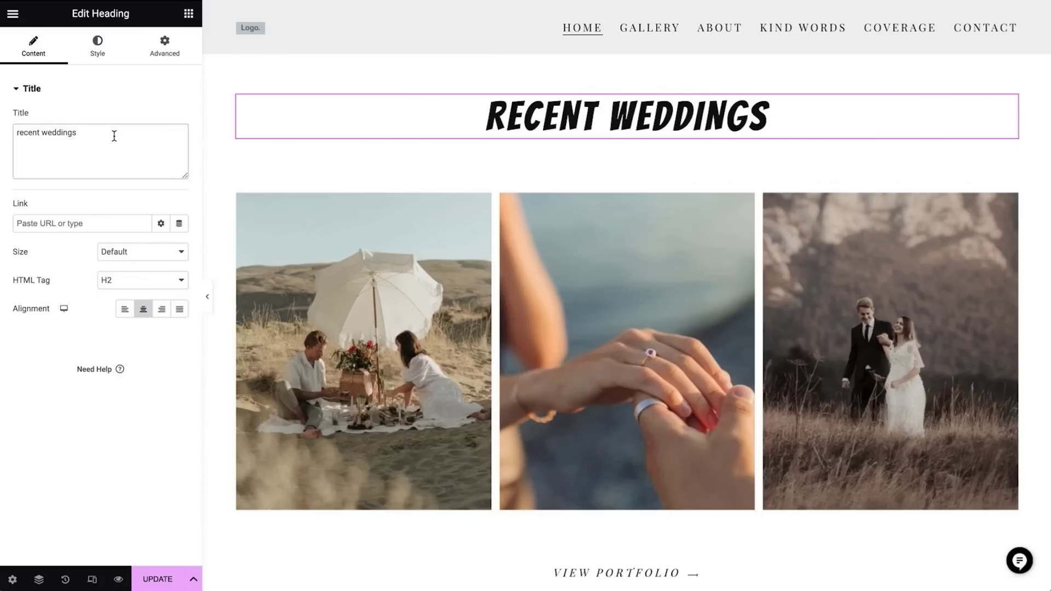
pyautogui.hotkey('ctrl', 'a')
pyautogui.write("it's all about finding the real you")
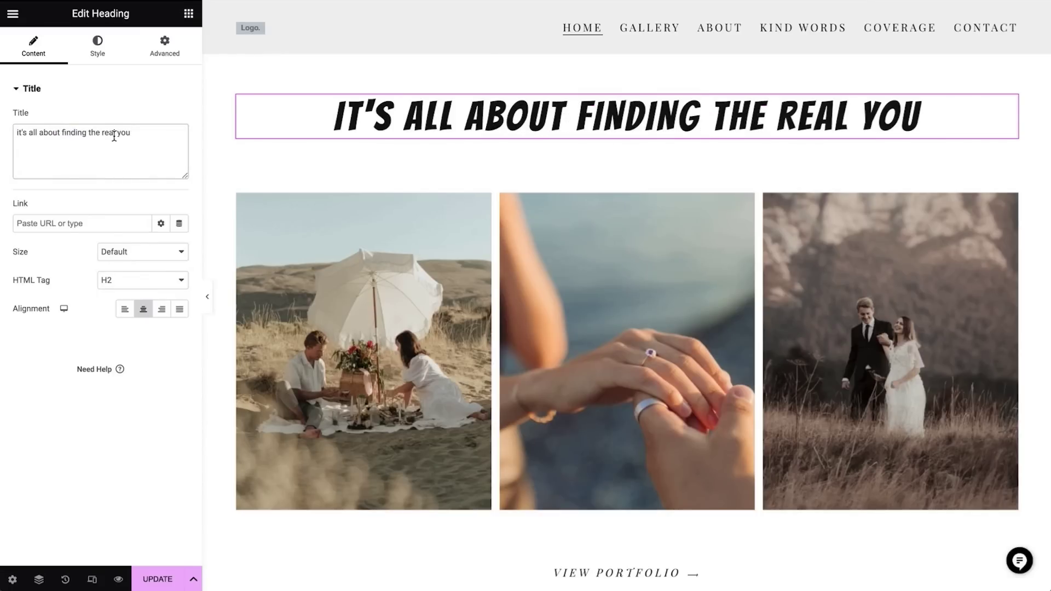
# Give the heading a 23% custom width and centre it above the photo cards
pyautogui.click(171, 50)
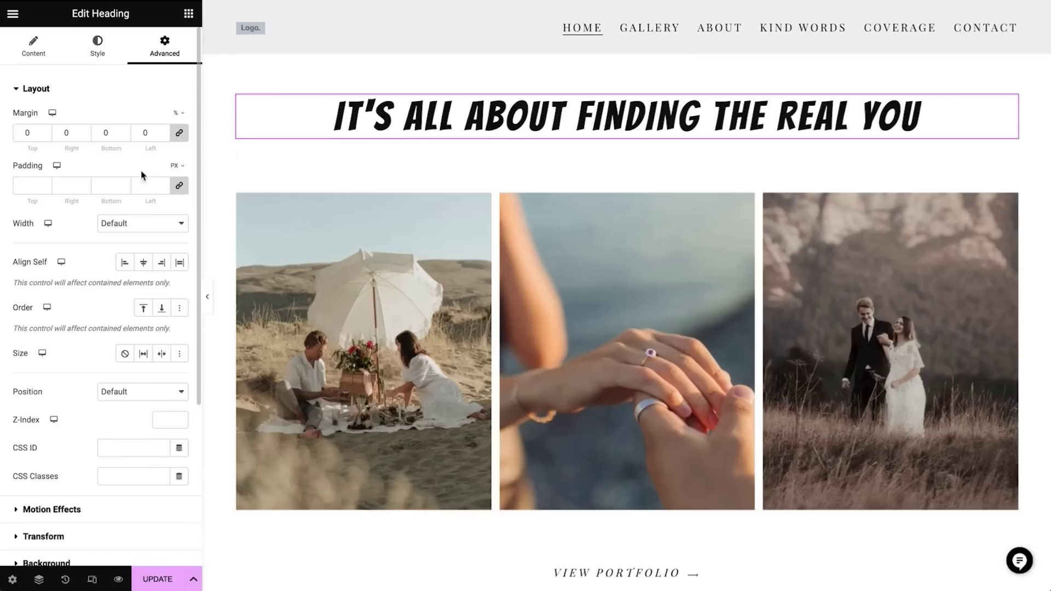
pyautogui.click(133, 225)
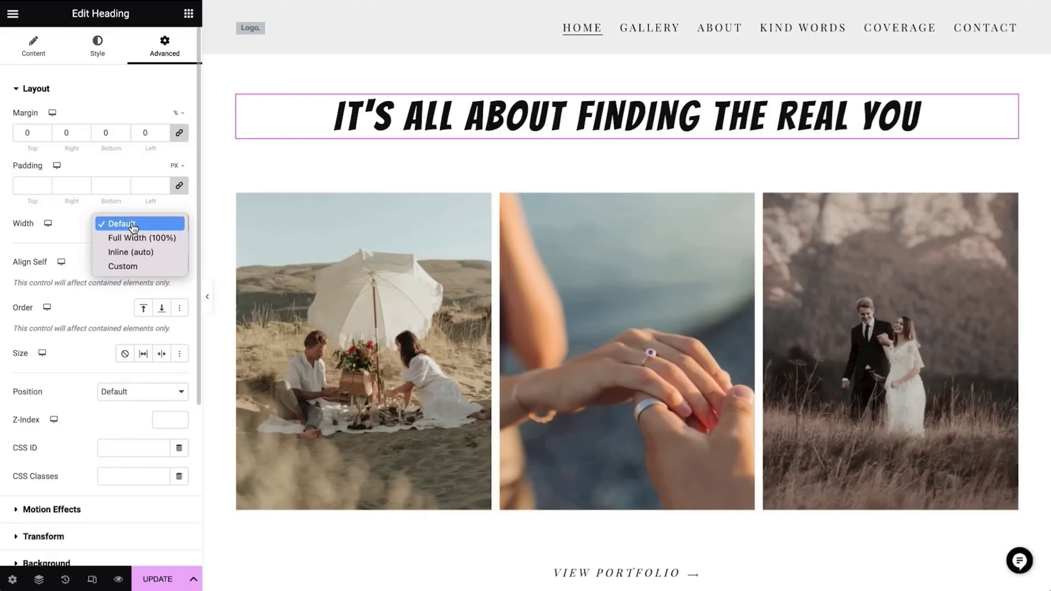
pyautogui.click(136, 266)
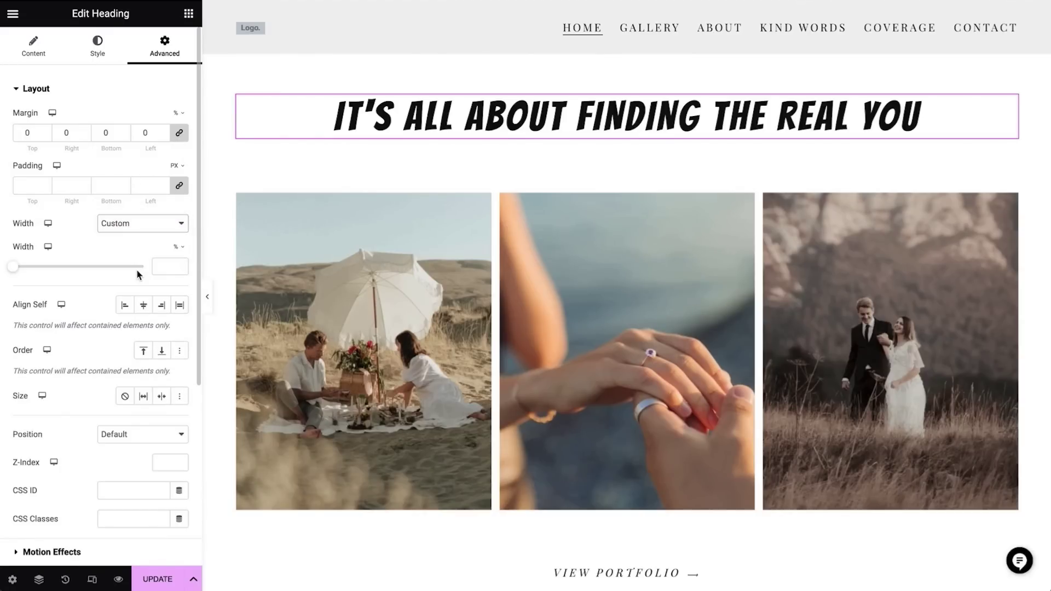
pyautogui.moveTo(13, 267); pyautogui.dragTo(74, 268)
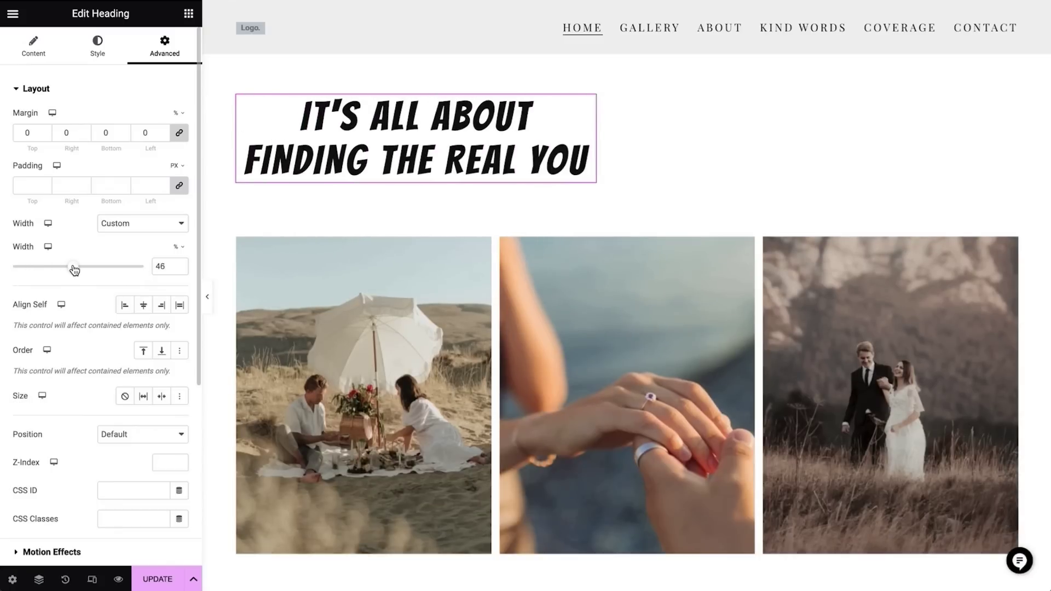
pyautogui.click(143, 307)
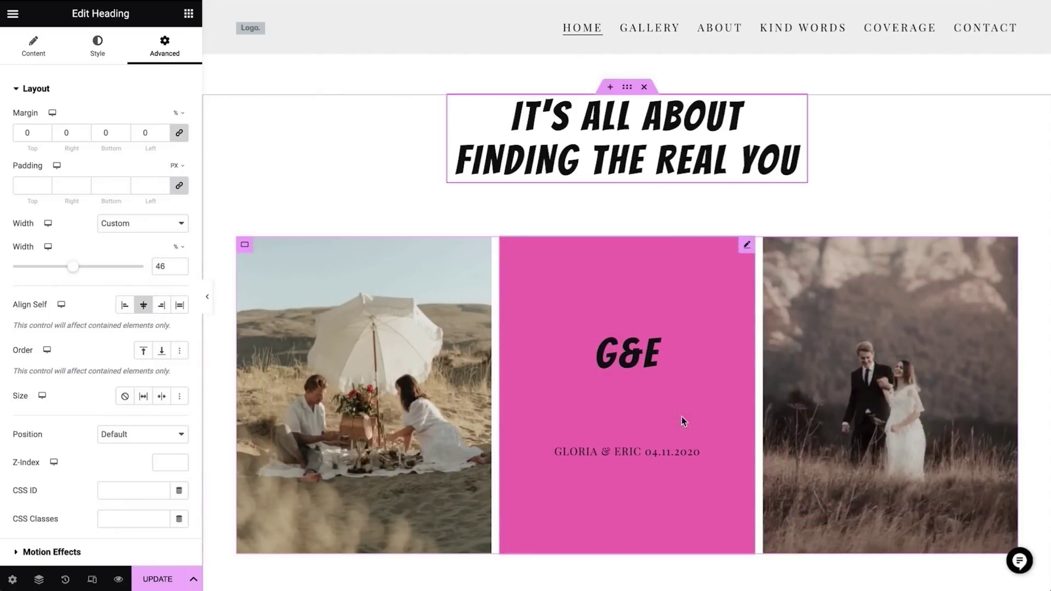
pyautogui.click(435, 406)
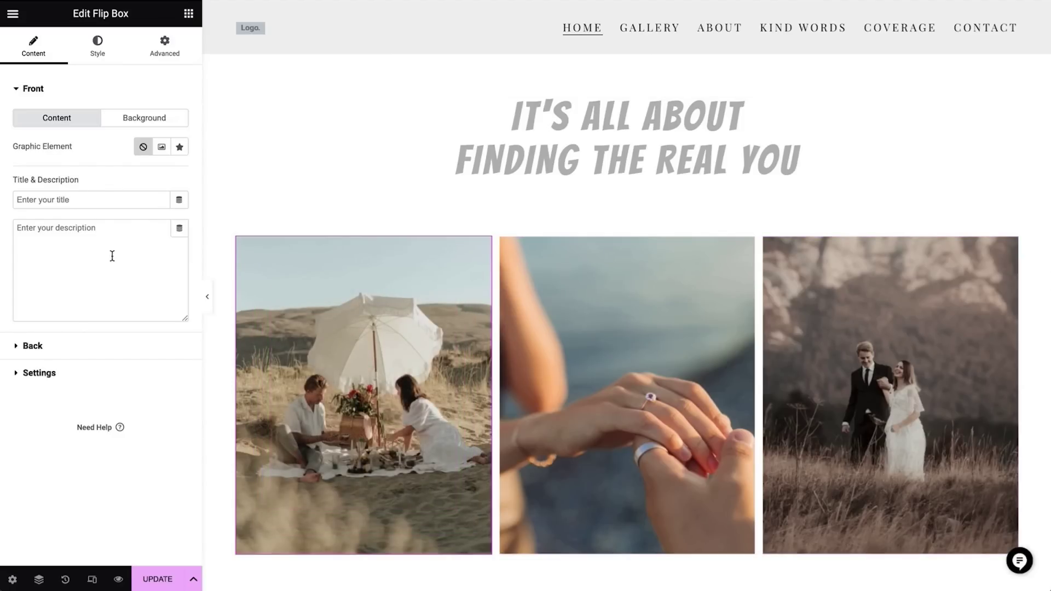
# Replace the first card's front wedding photo with the striped-wall photo of the woman
pyautogui.click(145, 120)
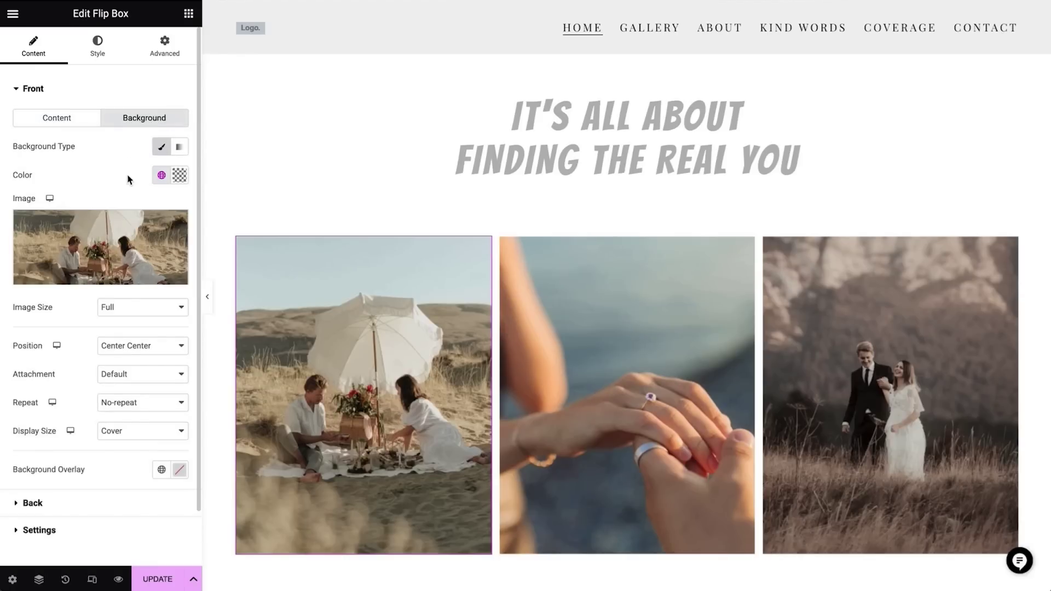
pyautogui.click(175, 226)
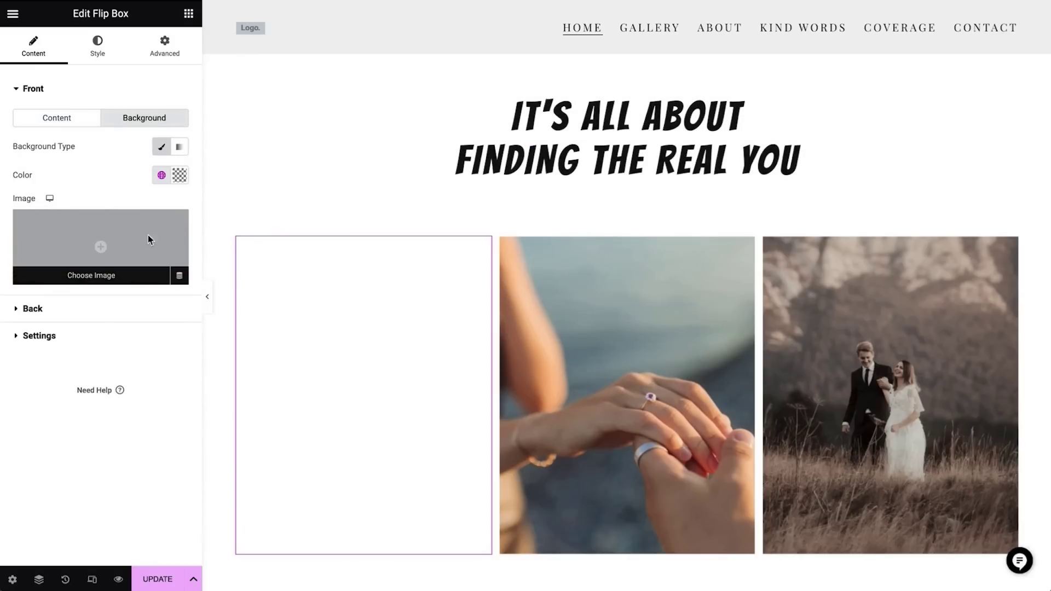
pyautogui.click(148, 235)
pyautogui.click(684, 268)
pyautogui.click(1011, 565)
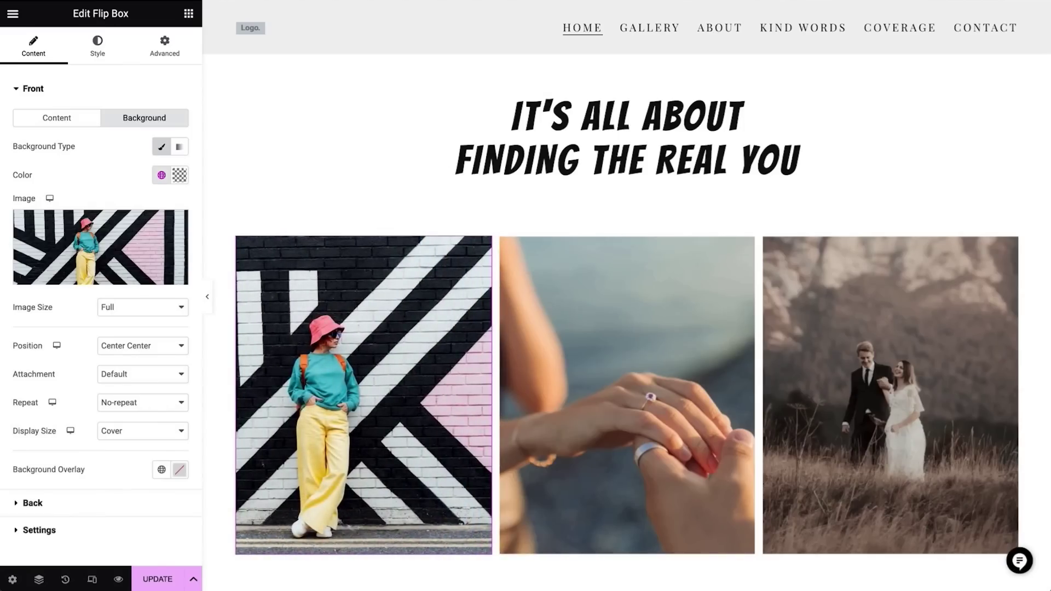
# Set the card back's title to a client name and description to 'backpack traveler - 5.6 M followers'
pyautogui.click(105, 504)
pyautogui.click(62, 187)
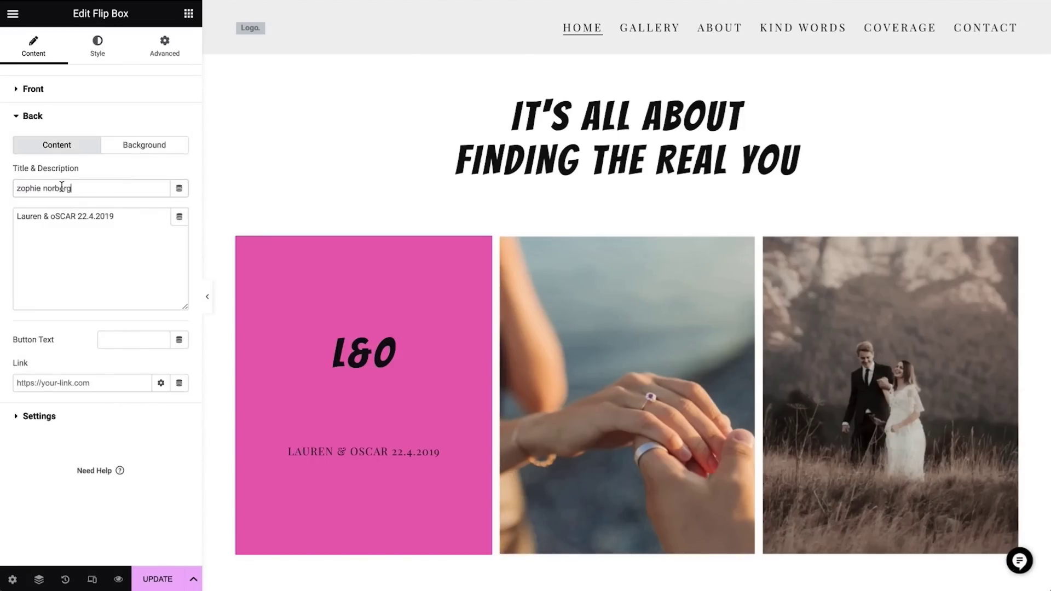
pyautogui.tripleClick(132, 228)
pyautogui.write('backpack traveler - 5.6 M followers')
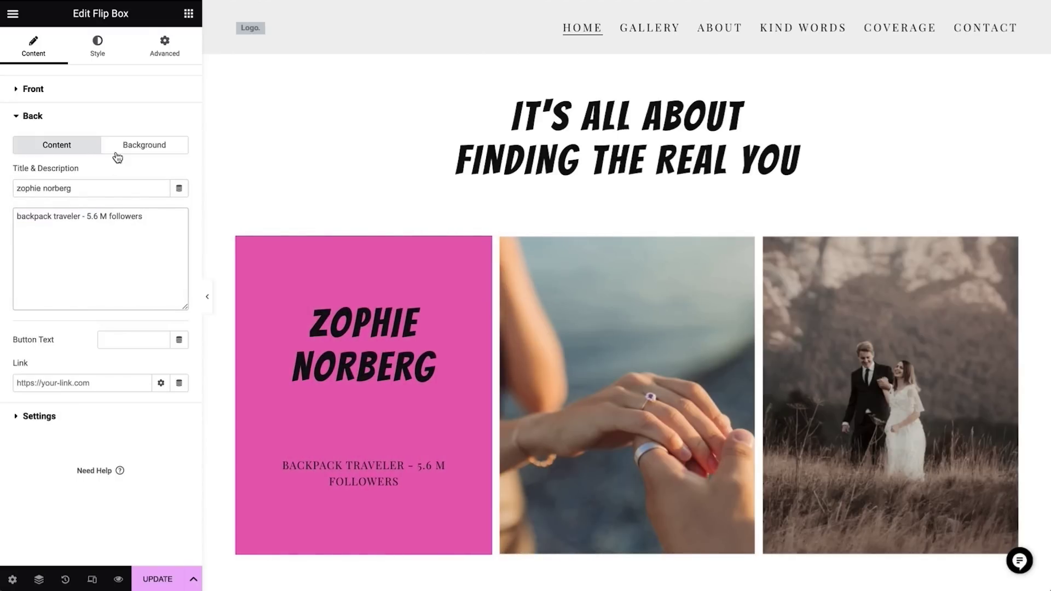
# Make the card's back background the orange global colour
pyautogui.click(147, 146)
pyautogui.click(161, 209)
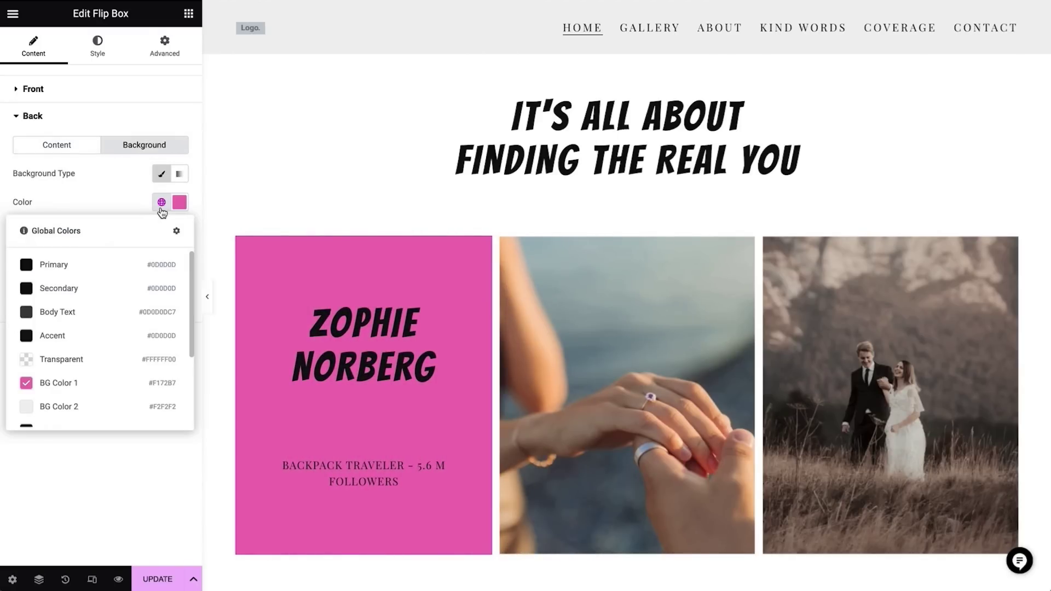
pyautogui.scroll(-3, 113, 386)
pyautogui.click(113, 388)
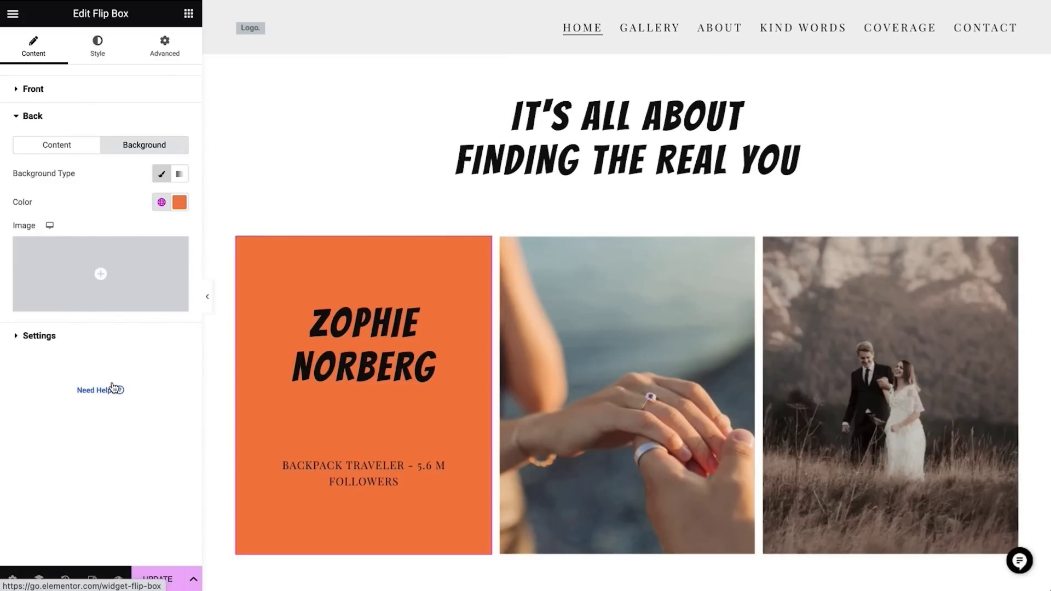
# Give the card back 26% left and right padding
pyautogui.click(97, 50)
pyautogui.click(34, 299)
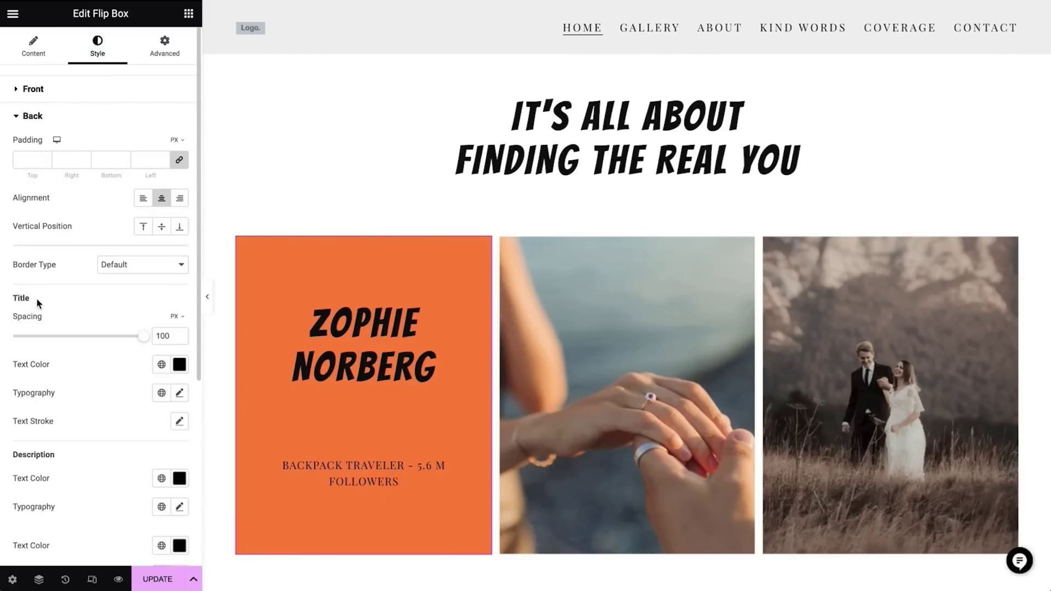
pyautogui.click(180, 164)
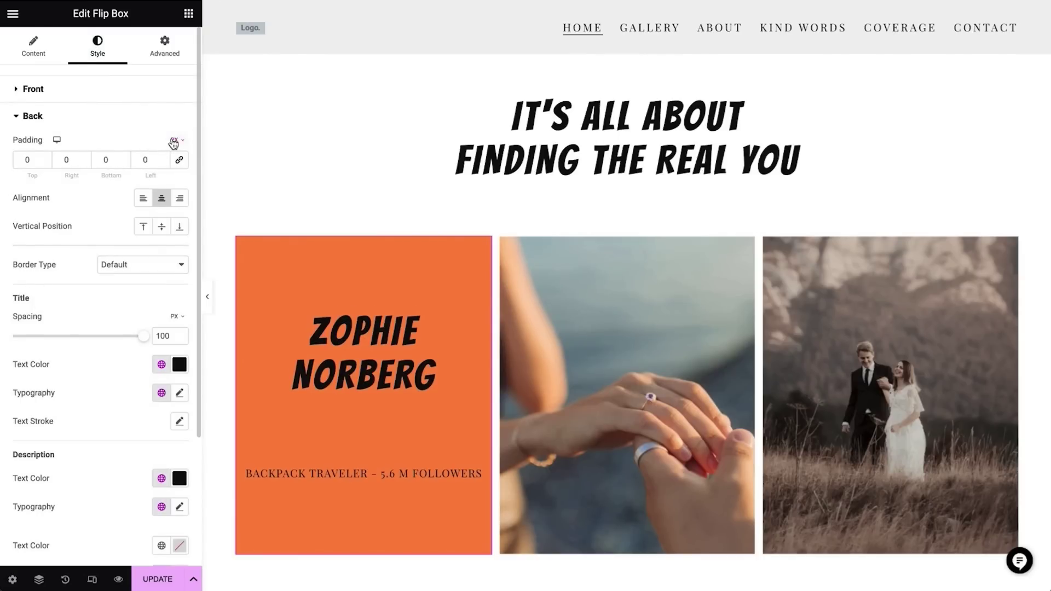
pyautogui.click(174, 158)
pyautogui.click(66, 159)
pyautogui.write('26')
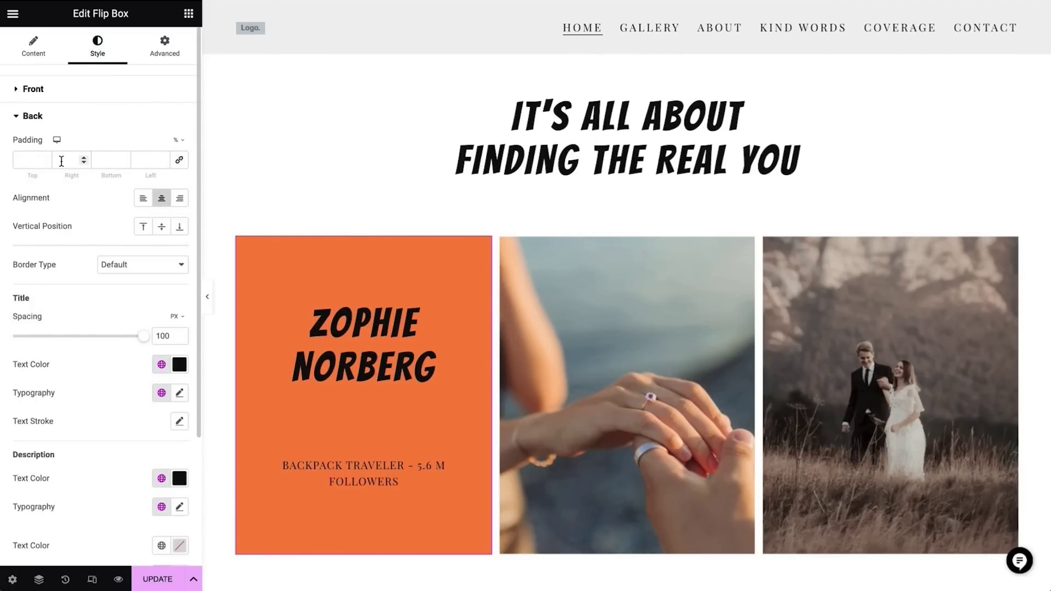
pyautogui.click(145, 160)
pyautogui.write('26')
pyautogui.scroll(-2, 378, 399)
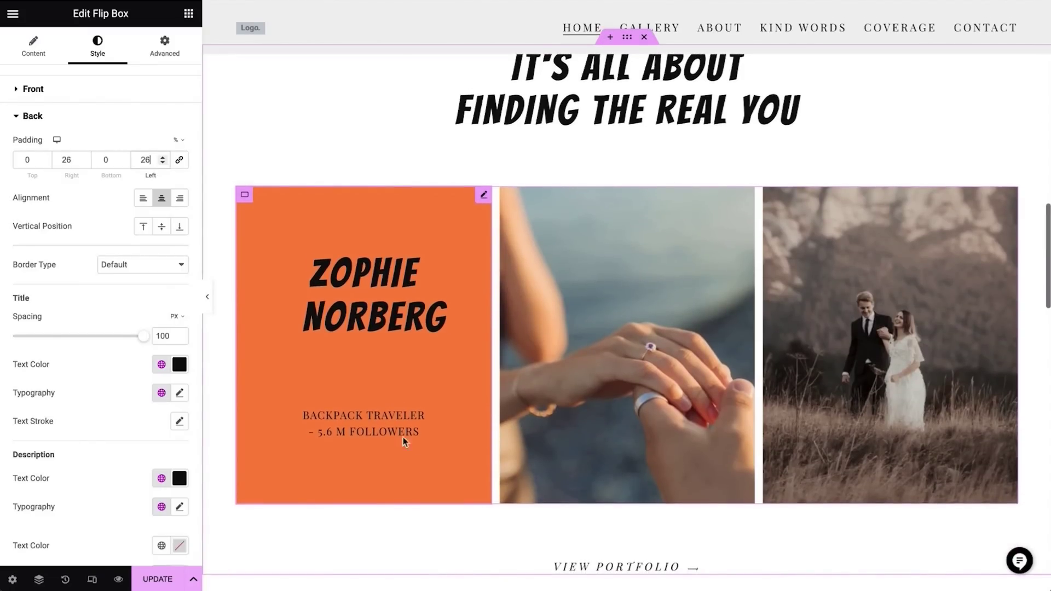
pyautogui.rightClick(604, 456)
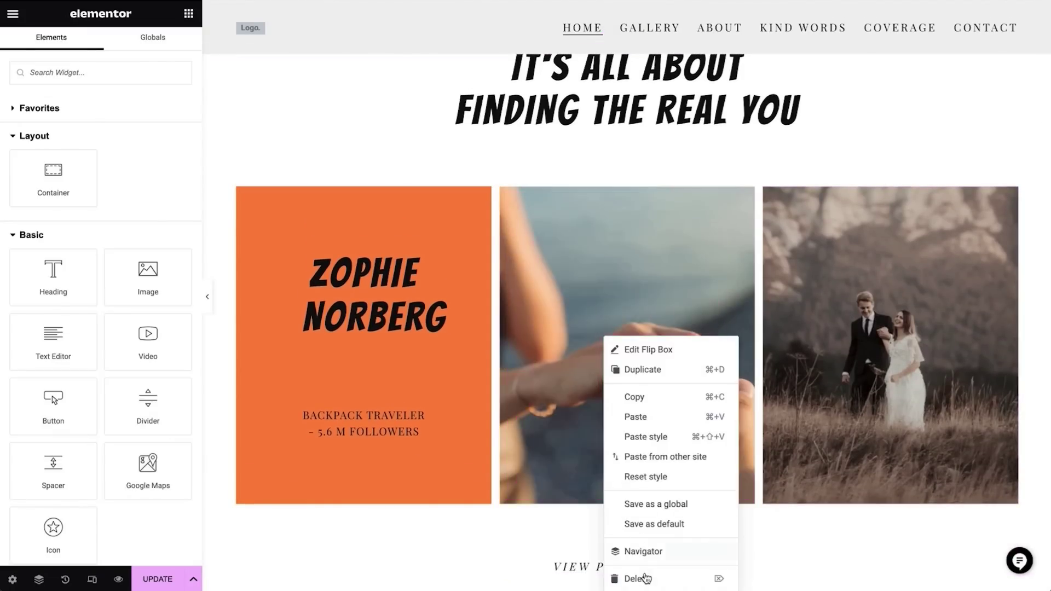
# Delete the two remaining wedding cards
pyautogui.click(637, 579)
pyautogui.rightClick(734, 457)
pyautogui.click(769, 579)
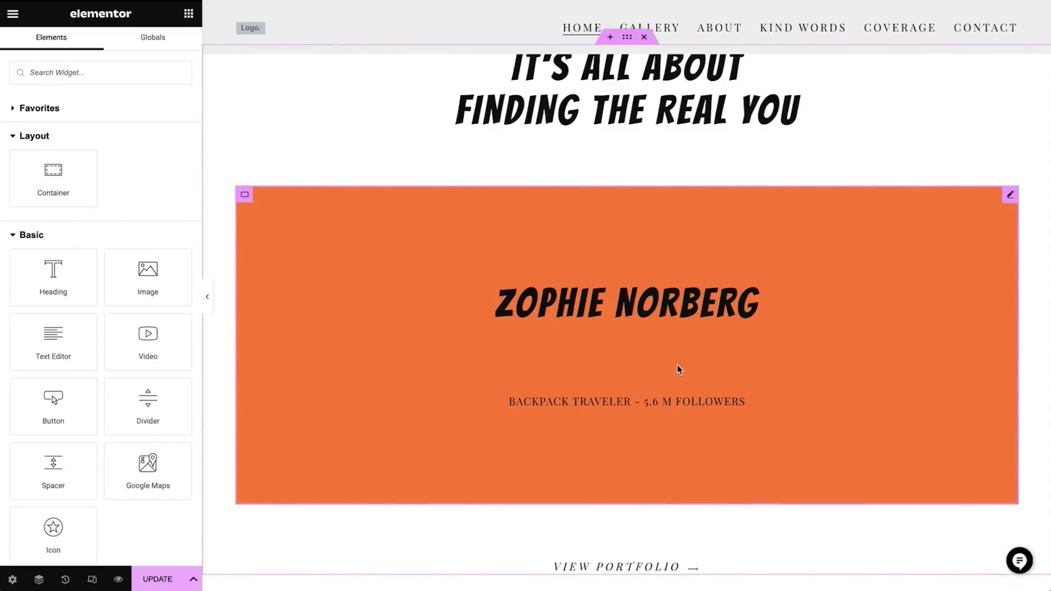
# Duplicate the orange client card twice to fill three columns
pyautogui.rightClick(839, 337)
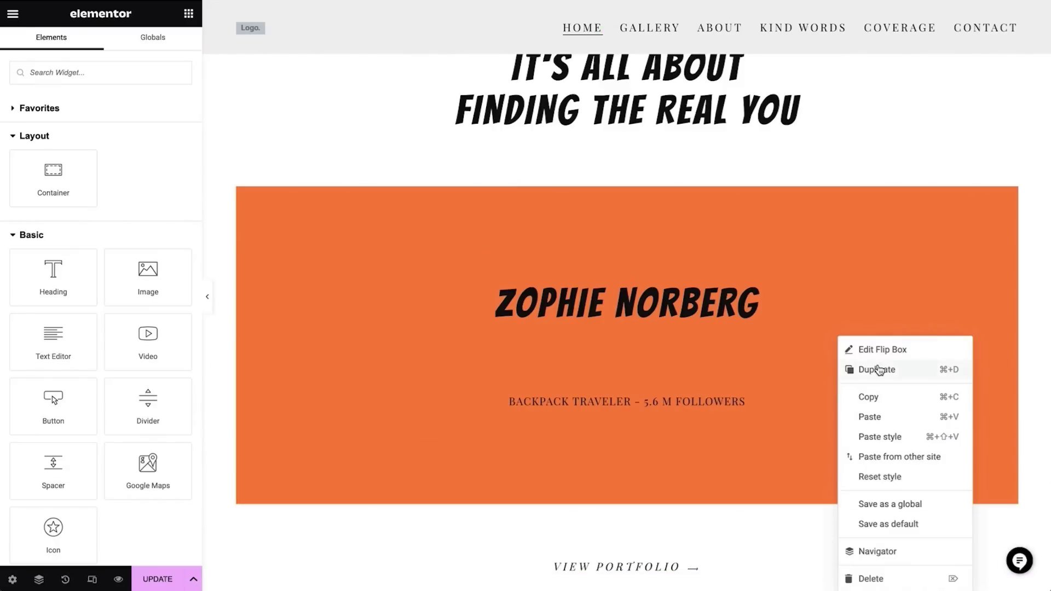
pyautogui.click(879, 370)
pyautogui.rightClick(895, 350)
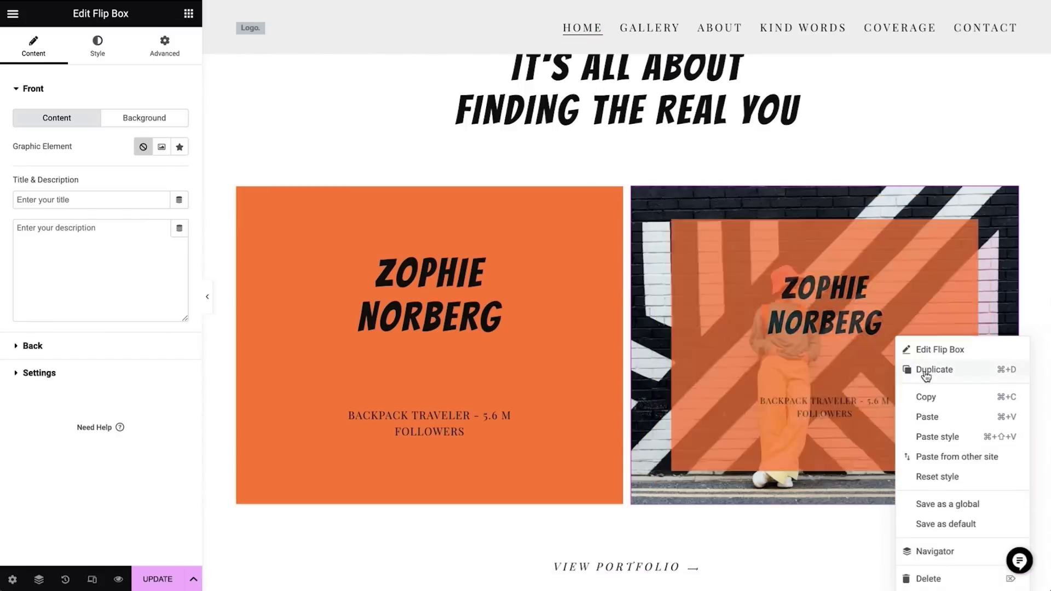
pyautogui.click(925, 371)
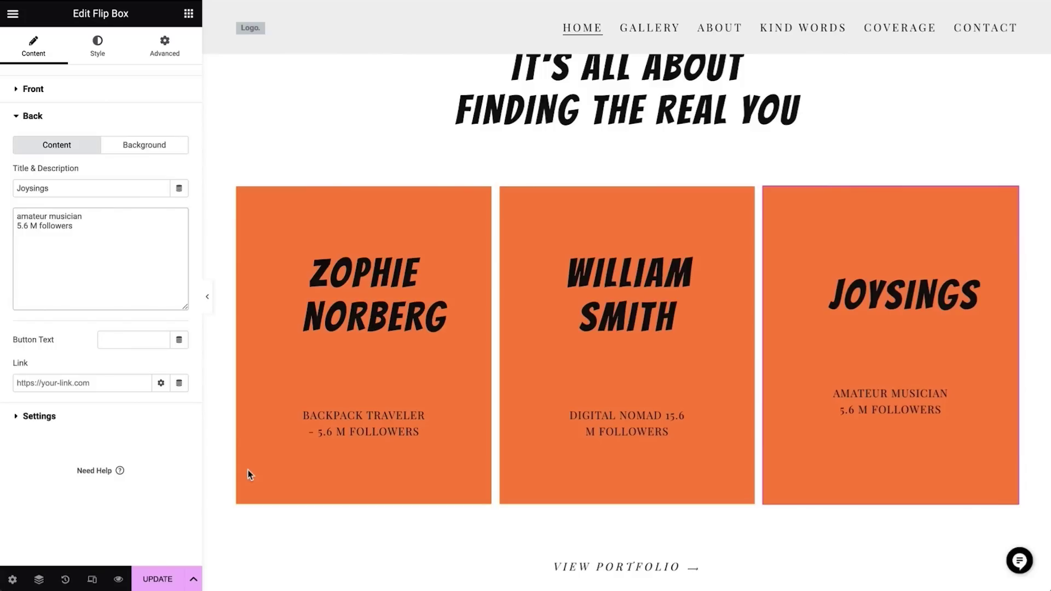
pyautogui.scroll(-10, 248, 475)
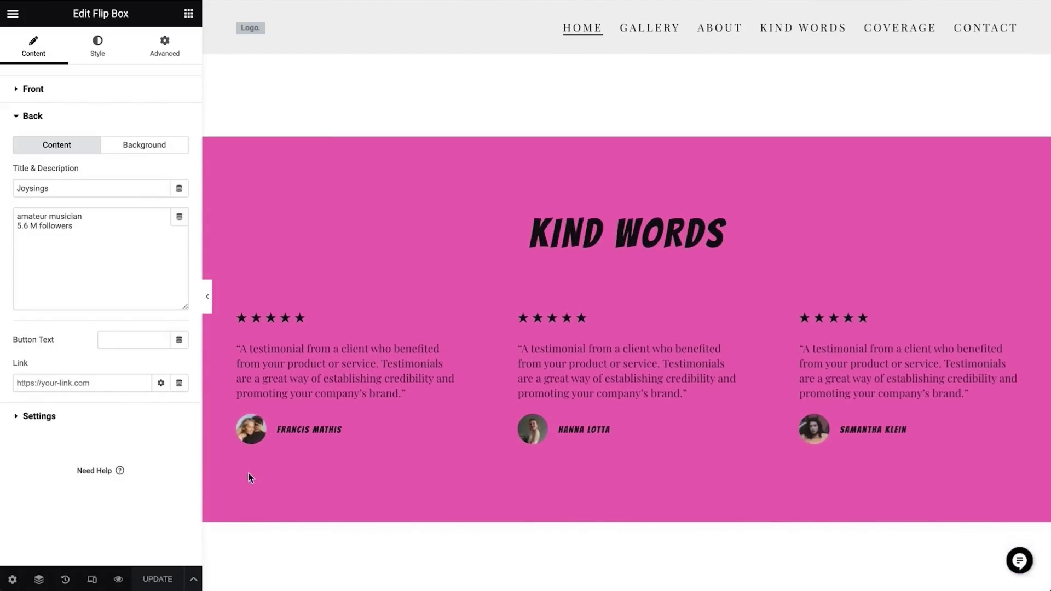
# Paste a new client quote into the first testimonial and delete the As Featured In section
pyautogui.click(314, 344)
pyautogui.moveTo(17, 131); pyautogui.dragTo(146, 161)
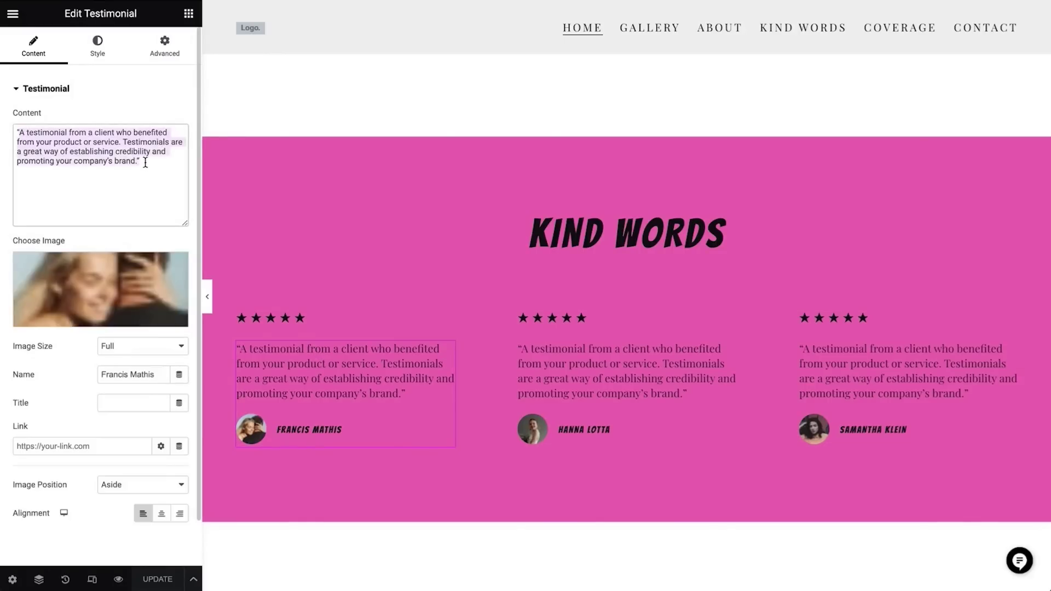
pyautogui.write('"Her expert guidance and support have been invaluable in helping me create a powerful and authentic personal brand. With her help, I\'ve been able to refine my image and messaging to better align with my values and goals. "')
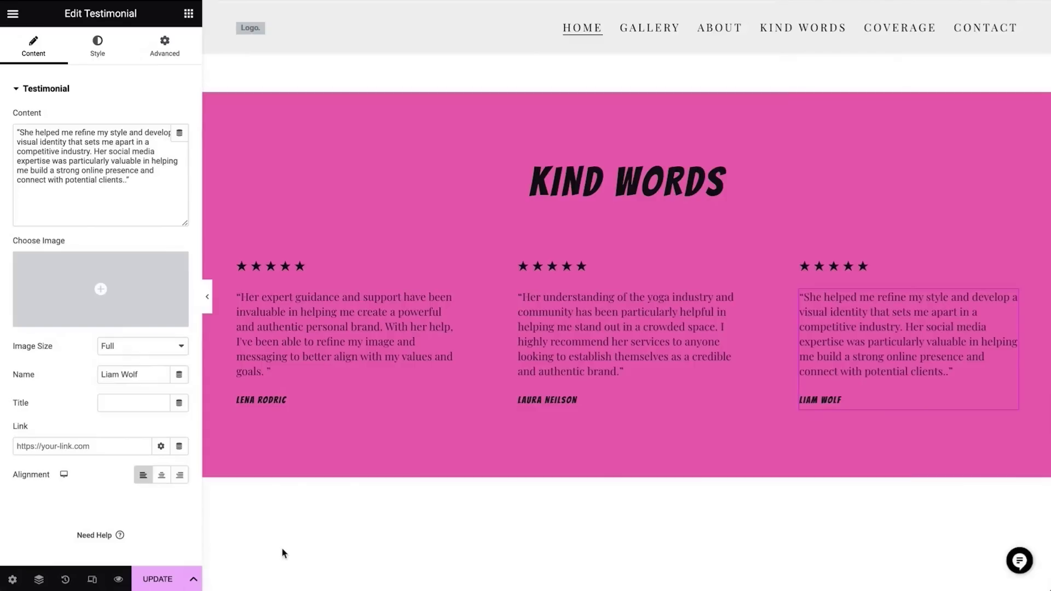
pyautogui.scroll(-6, 283, 553)
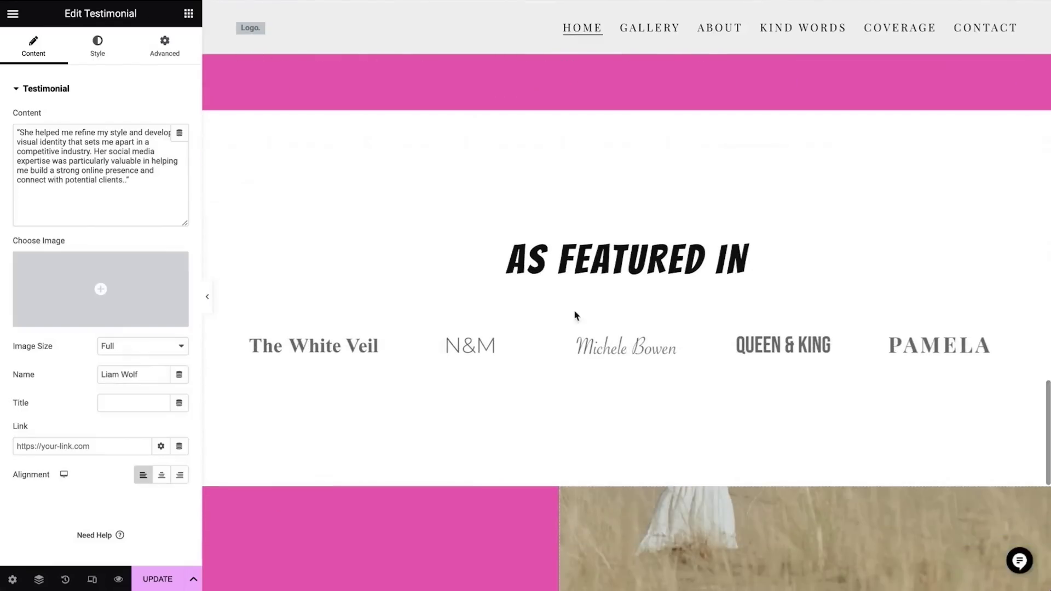
pyautogui.click(644, 230)
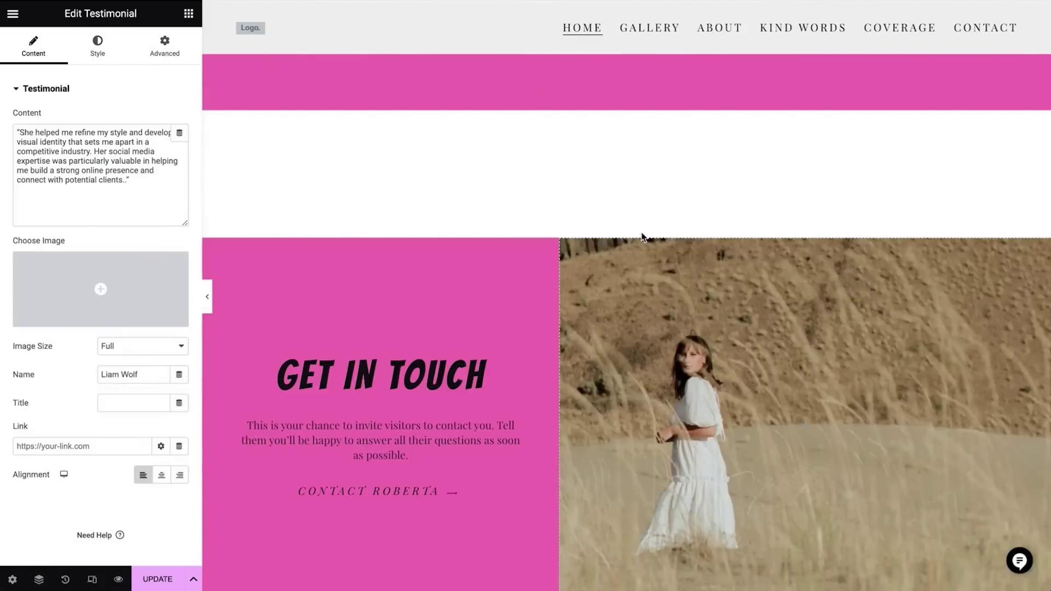
pyautogui.scroll(-2, 363, 295)
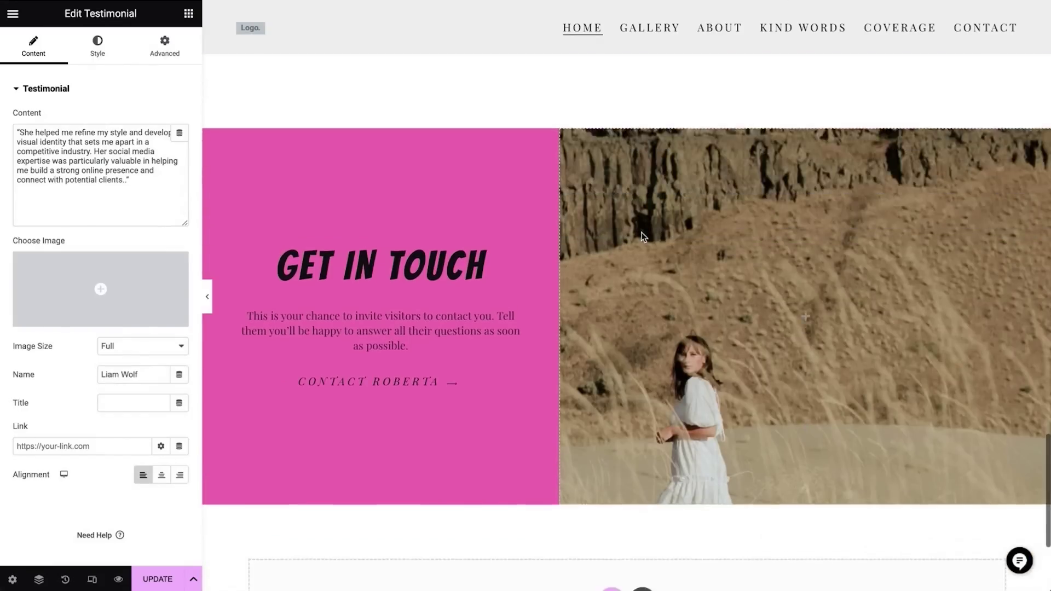